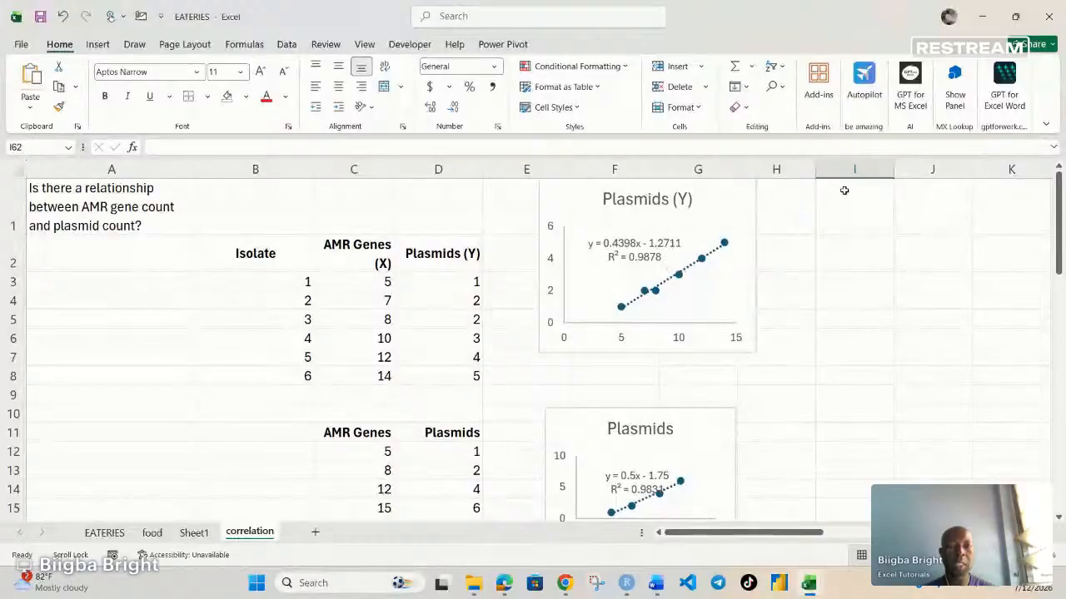
Step: Delete the four scatter charts beside the data tables on the correlation sheet
click(756, 277)
key(Delete)
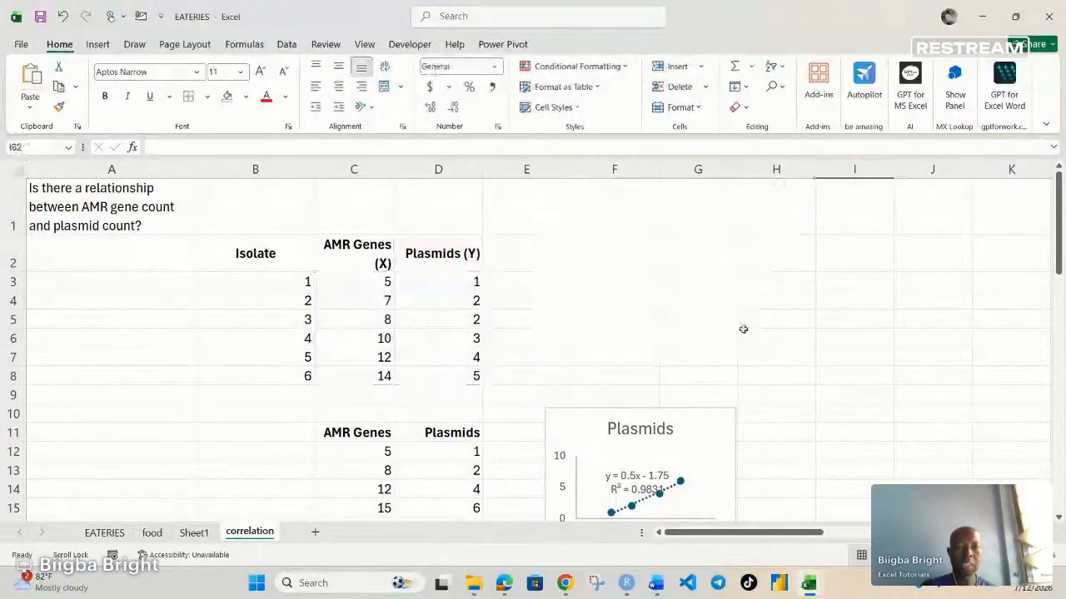
click(737, 449)
key(Delete)
scroll(730, 454, down, 3)
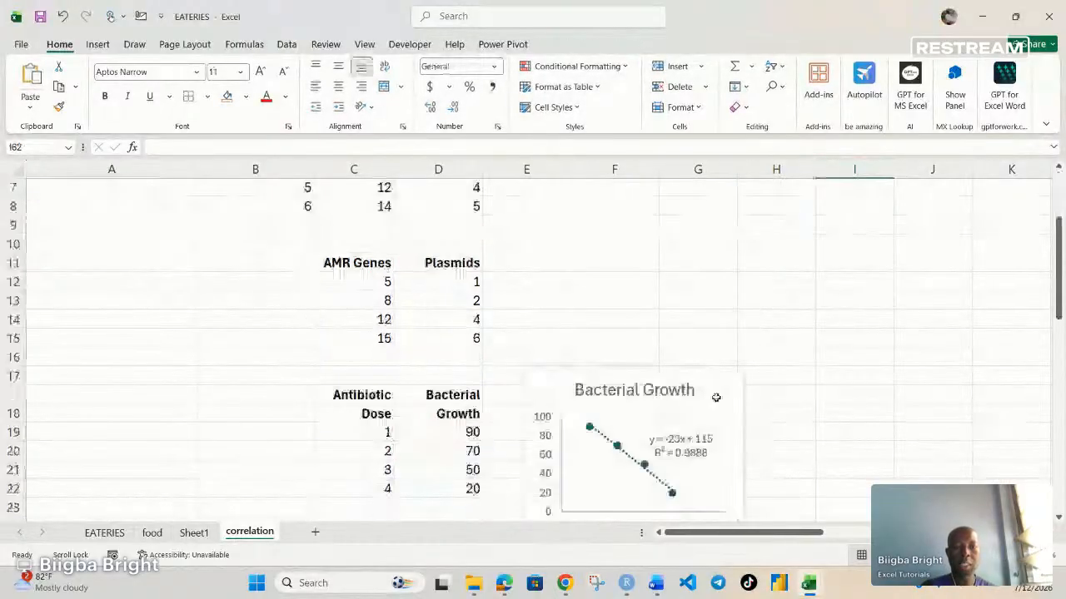
click(743, 391)
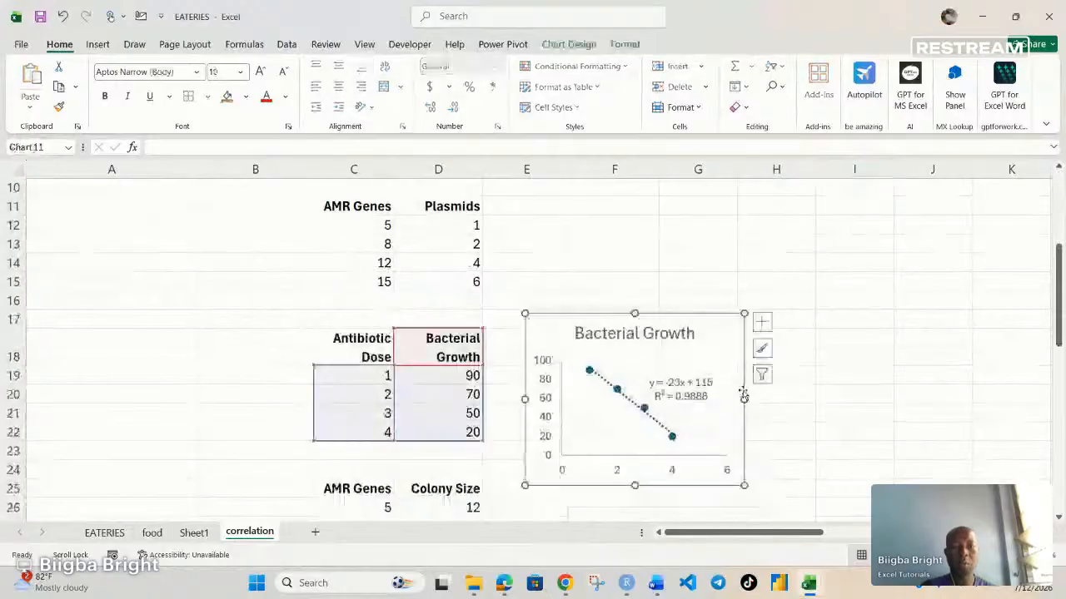
key(Delete)
scroll(755, 403, down, 3)
click(753, 399)
key(Delete)
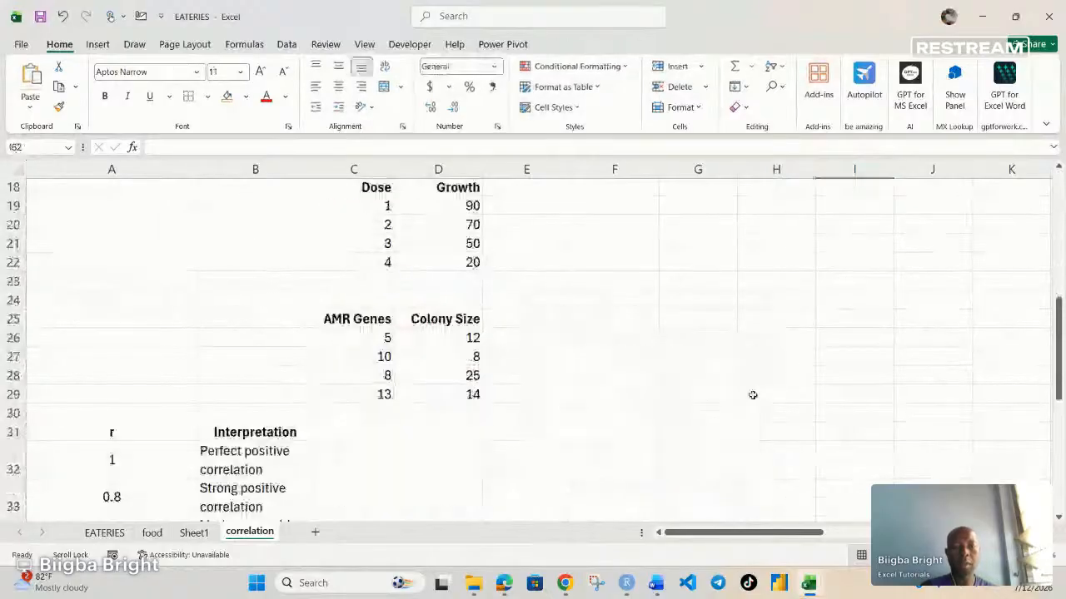
scroll(631, 391, up, 6)
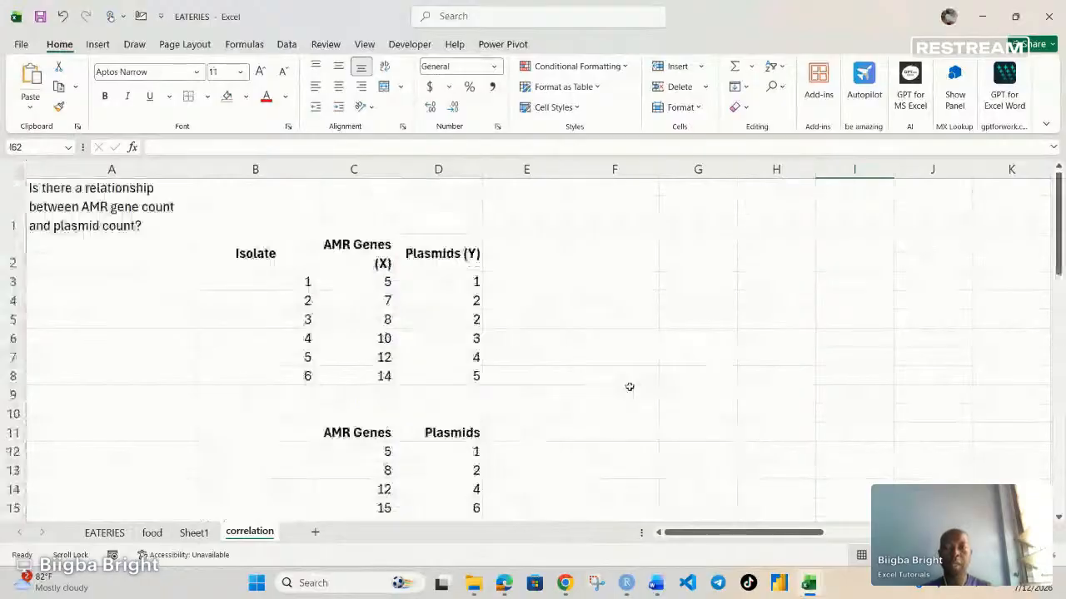
scroll(630, 386, down, 1)
scroll(516, 370, up, 1)
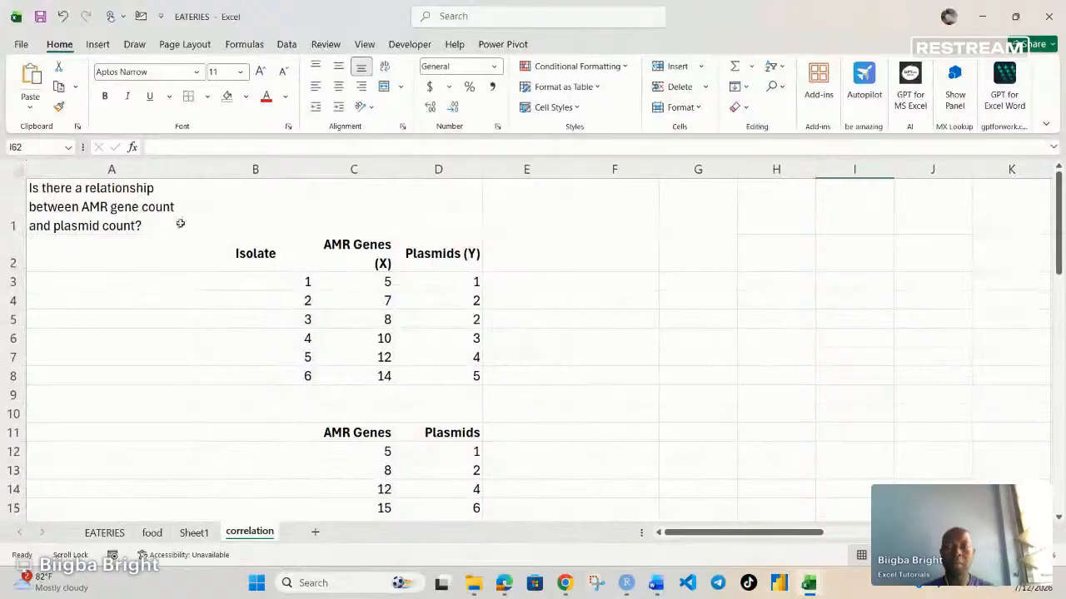
scroll(180, 223, down, 1)
scroll(180, 223, up, 1)
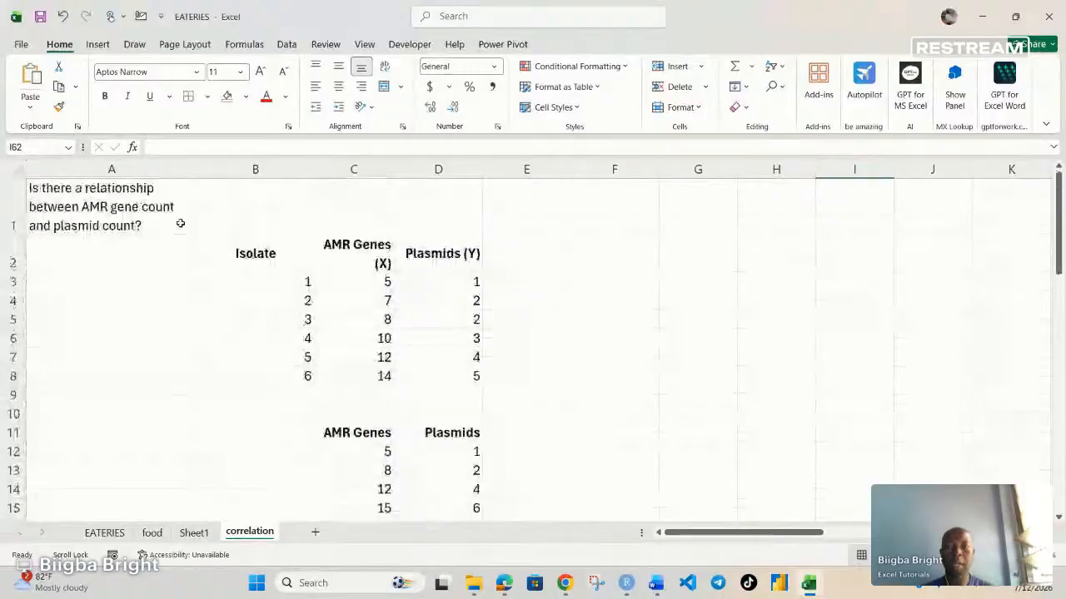
scroll(180, 223, down, 1)
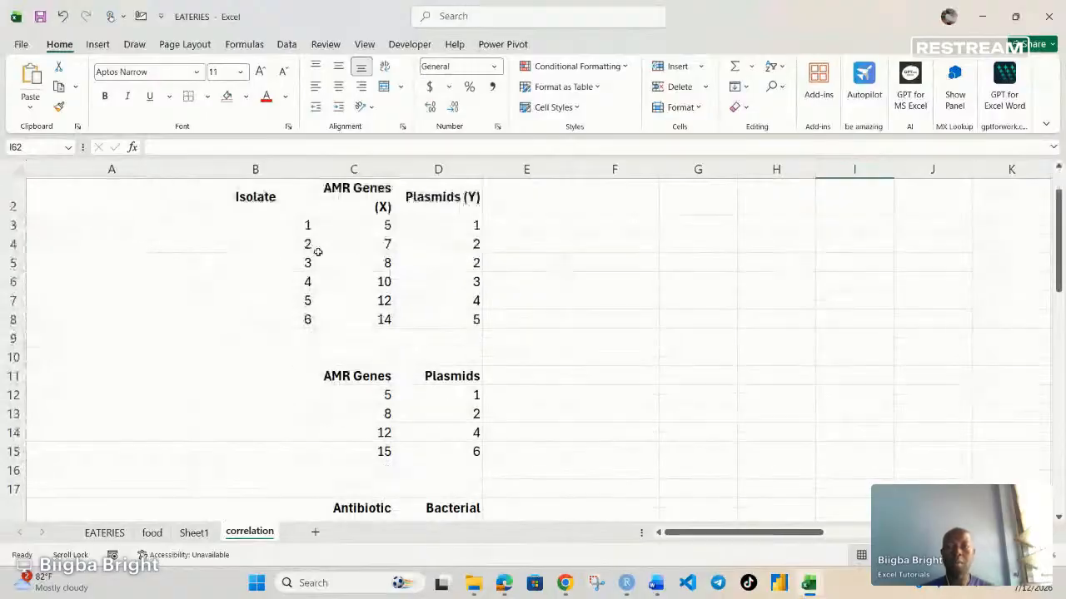
scroll(366, 298, up, 1)
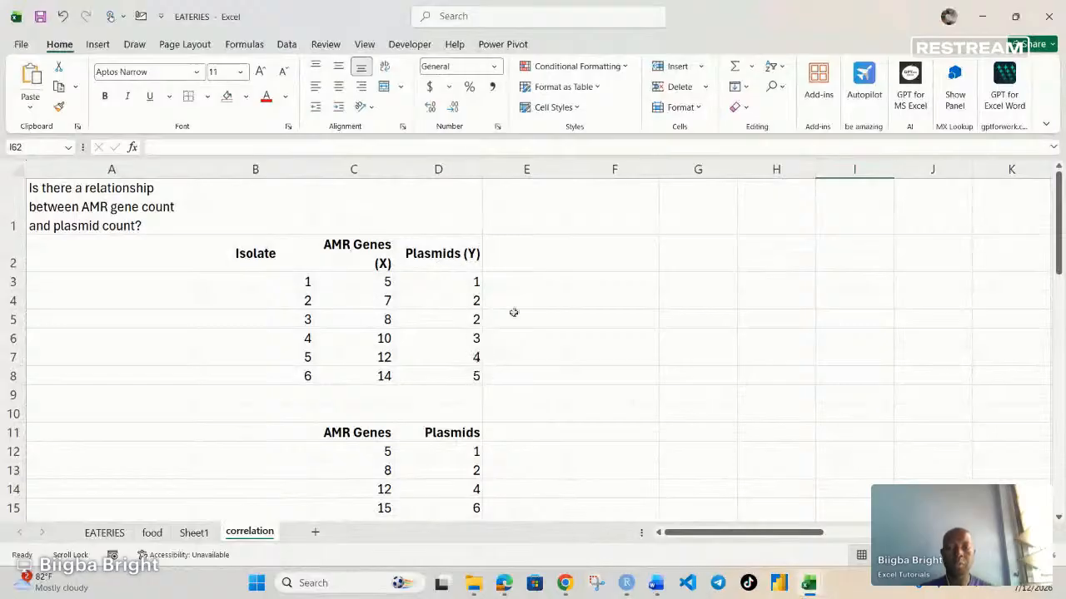
Step: Calculate the correlation between AMR Genes (X) and Plasmids (Y) in F2 with =CORREL(C3:C8,D3:D8)
click(593, 263)
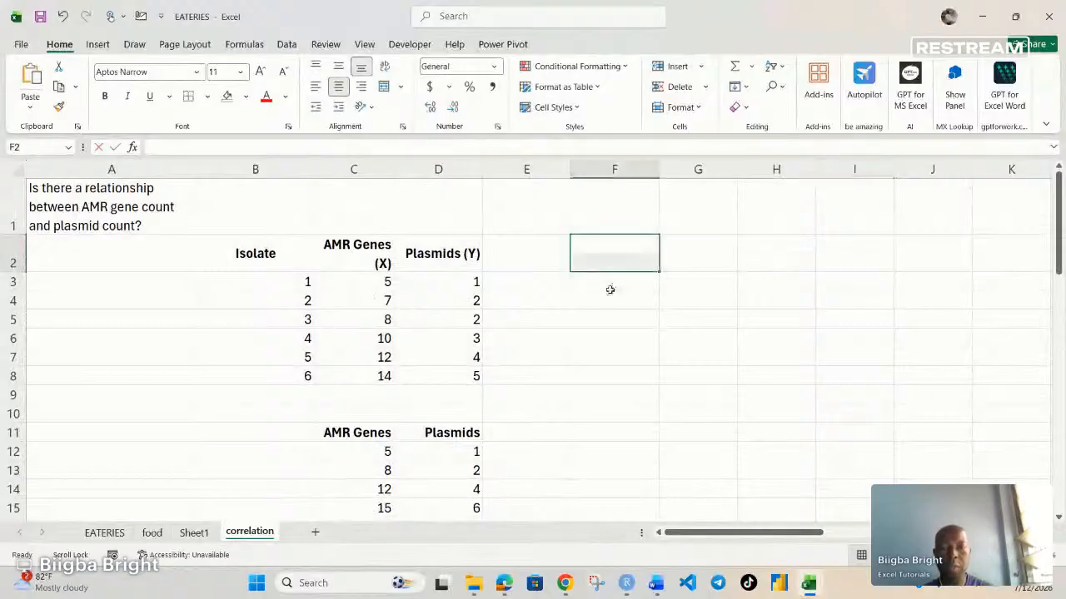
text(=CORREL()
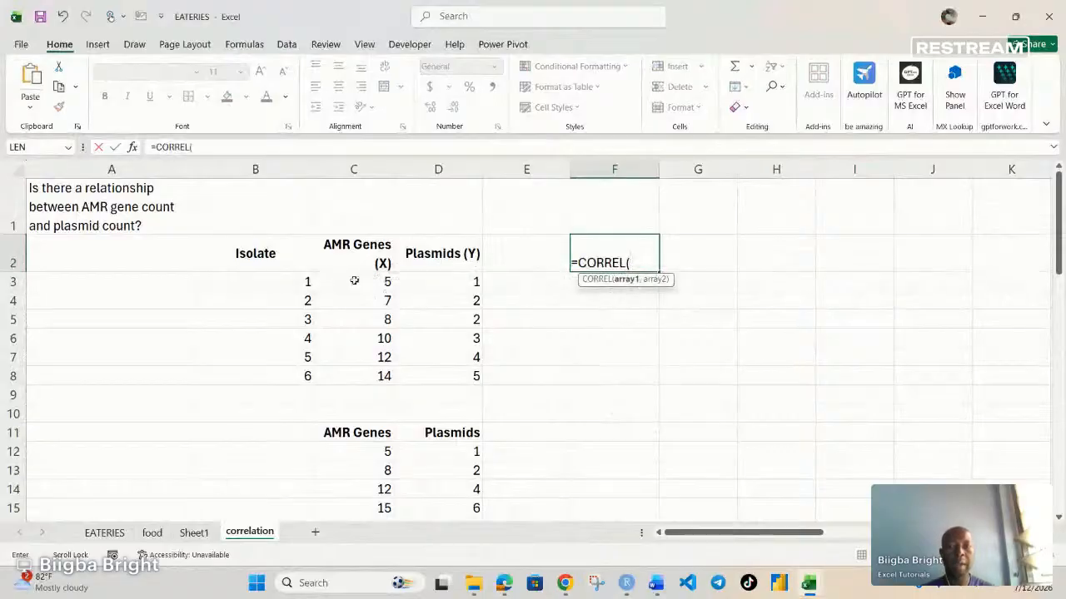
drag(368, 281, 375, 377)
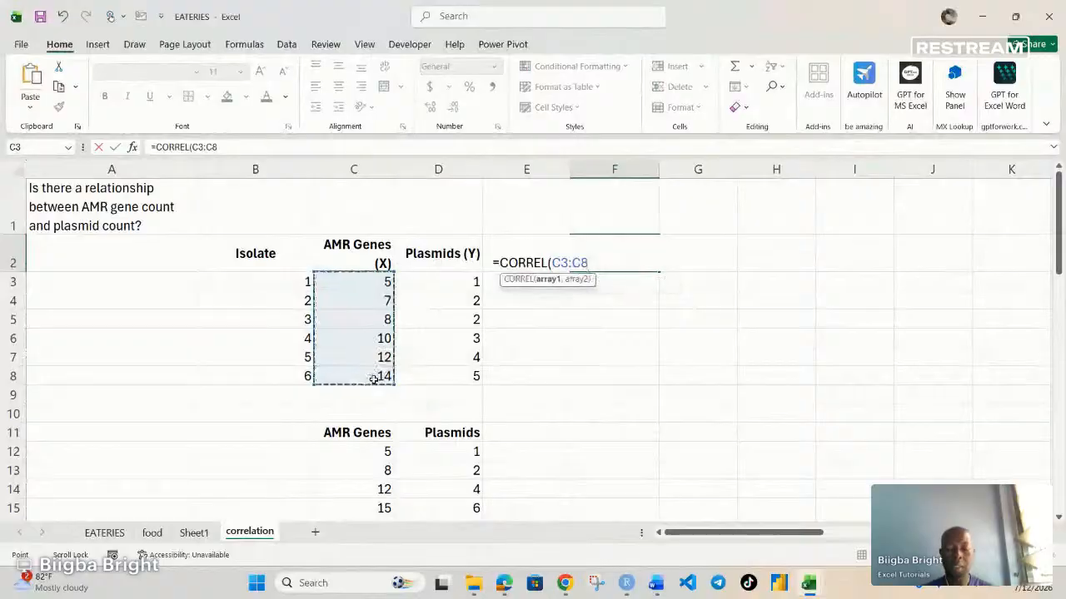
text(,)
drag(476, 282, 467, 375)
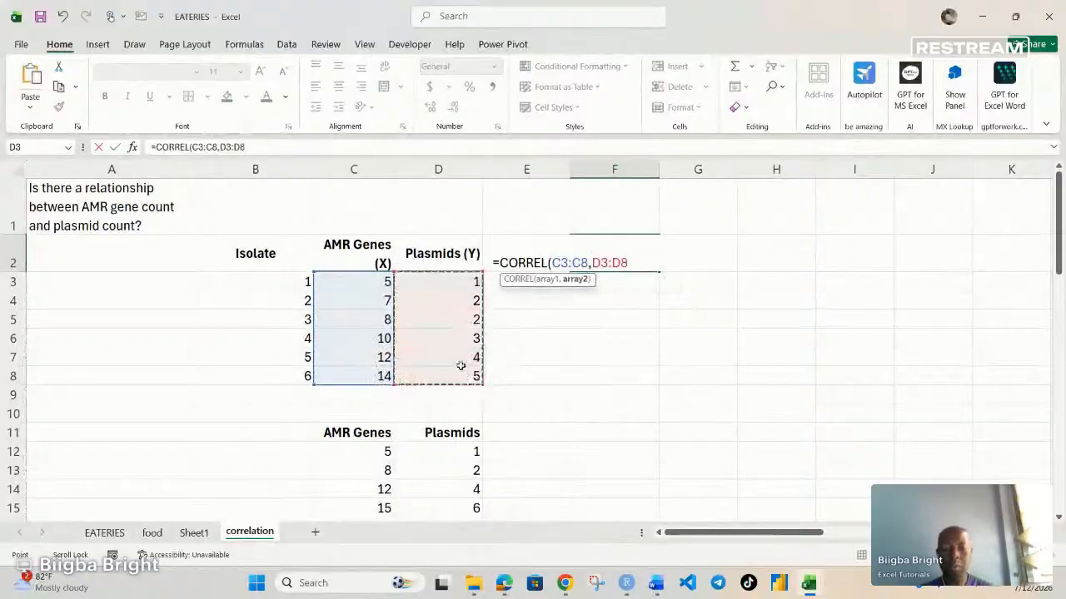
text())
key(Return)
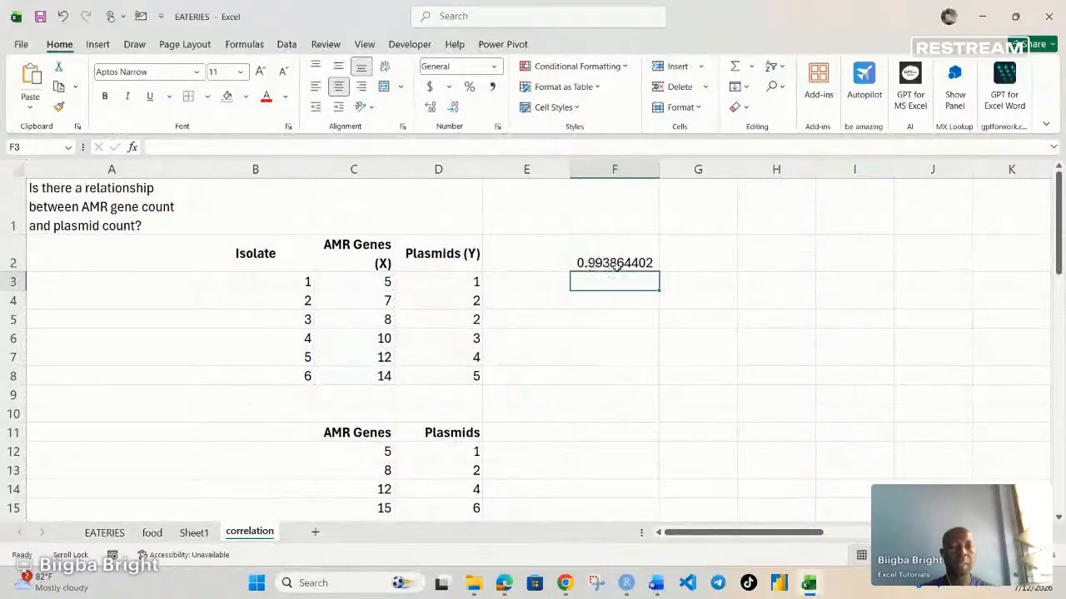
click(616, 265)
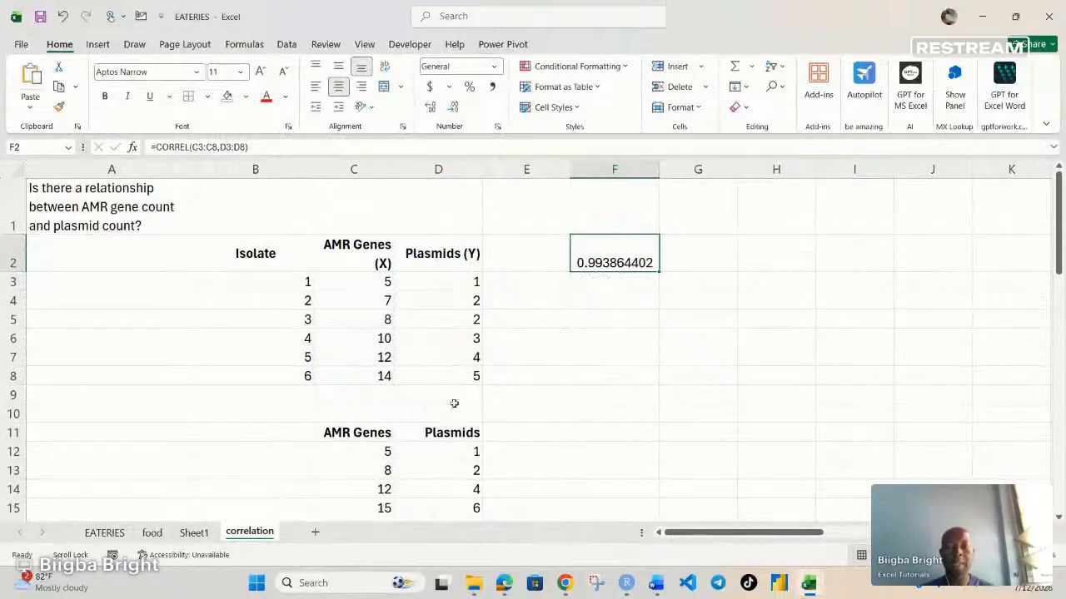
Step: Calculate the correlation for the second AMR Genes and Plasmids table in F12 with =CORREL(C12:C15,D12:D15)
scroll(452, 399, down, 1)
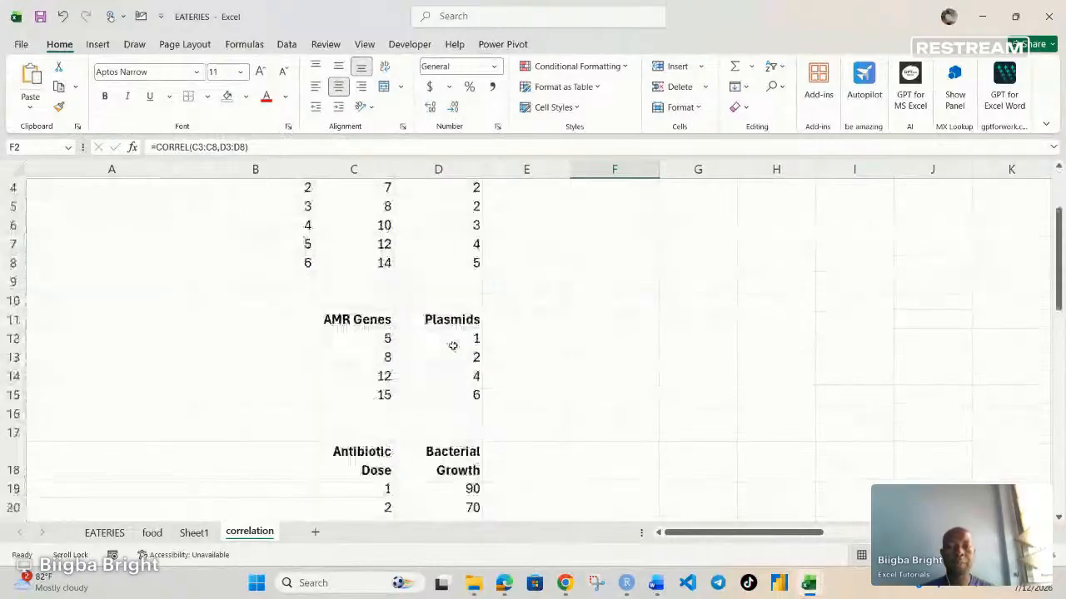
click(588, 340)
text(=corr)
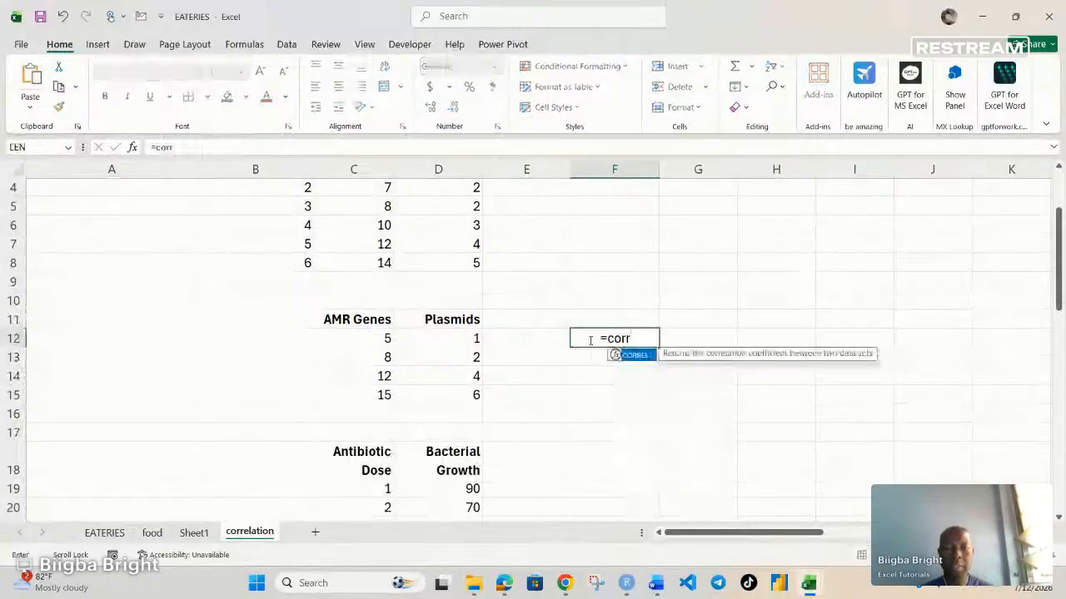
key(Tab)
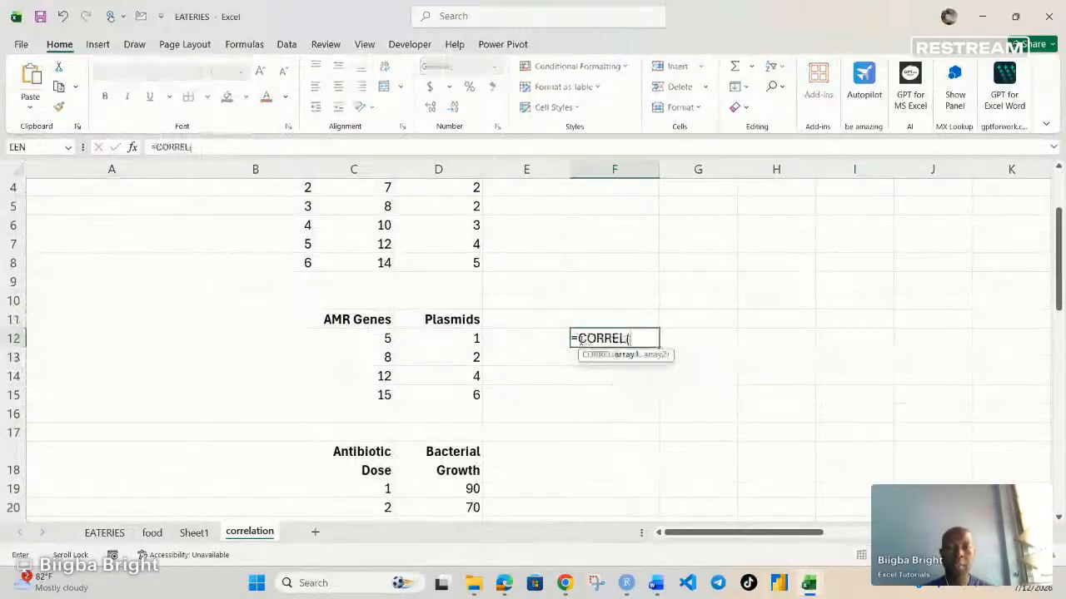
drag(355, 340, 369, 398)
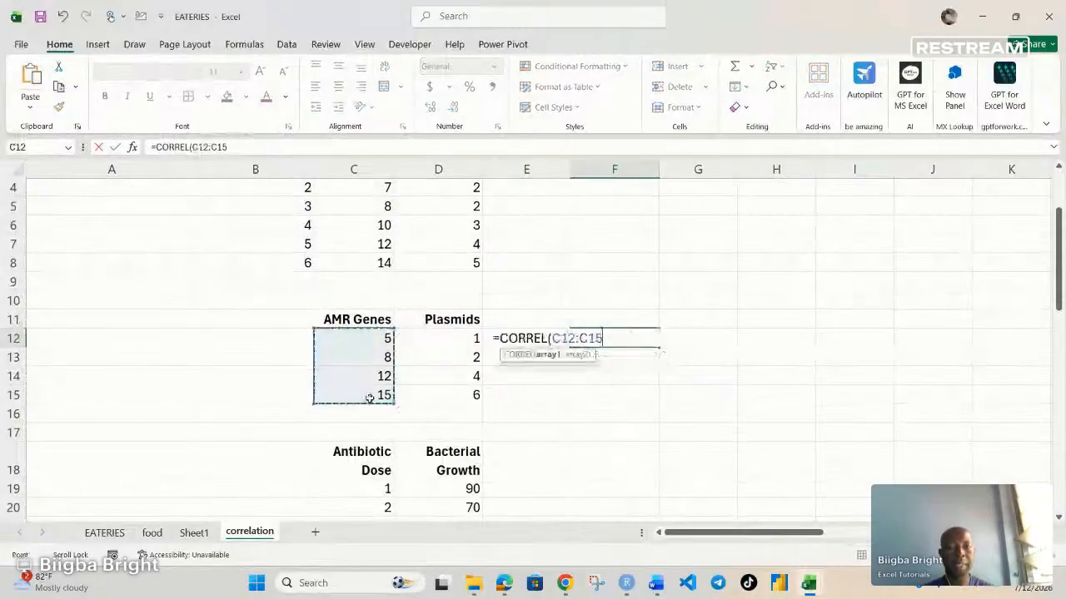
text(,)
drag(463, 340, 469, 391)
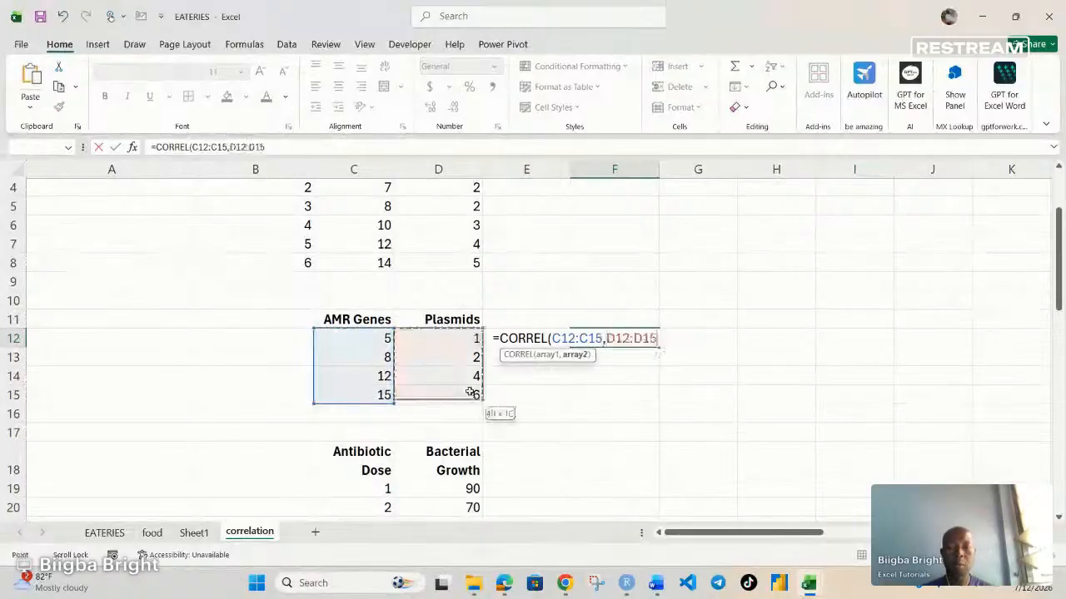
text())
key(Return)
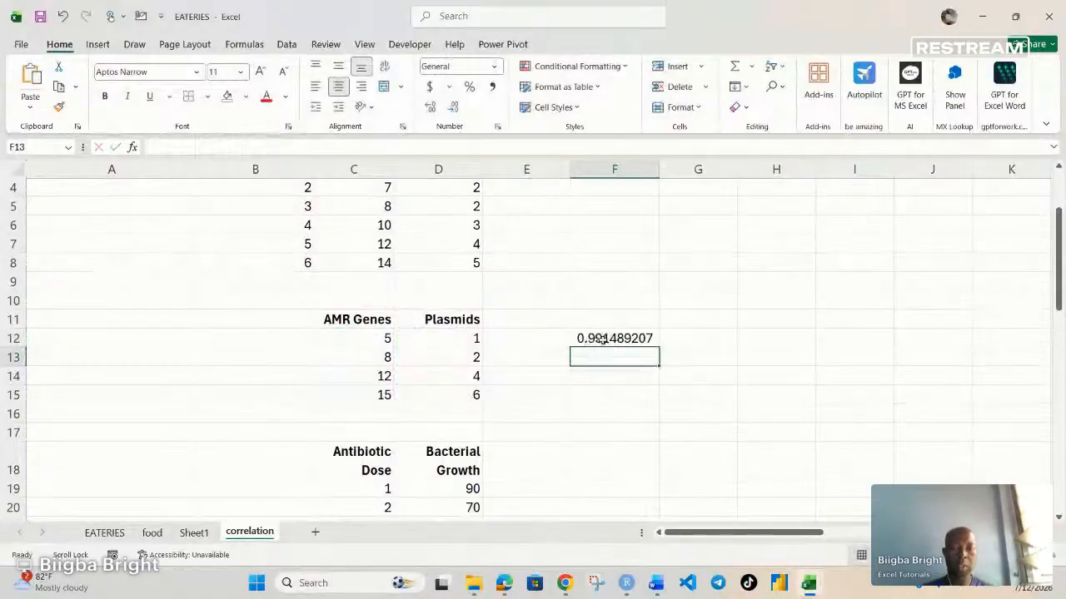
Step: Calculate the correlation between Antibiotic Dose and Bacterial Growth in F19 with =CORREL(C19:C22,D19:D22)
scroll(602, 338, down, 3)
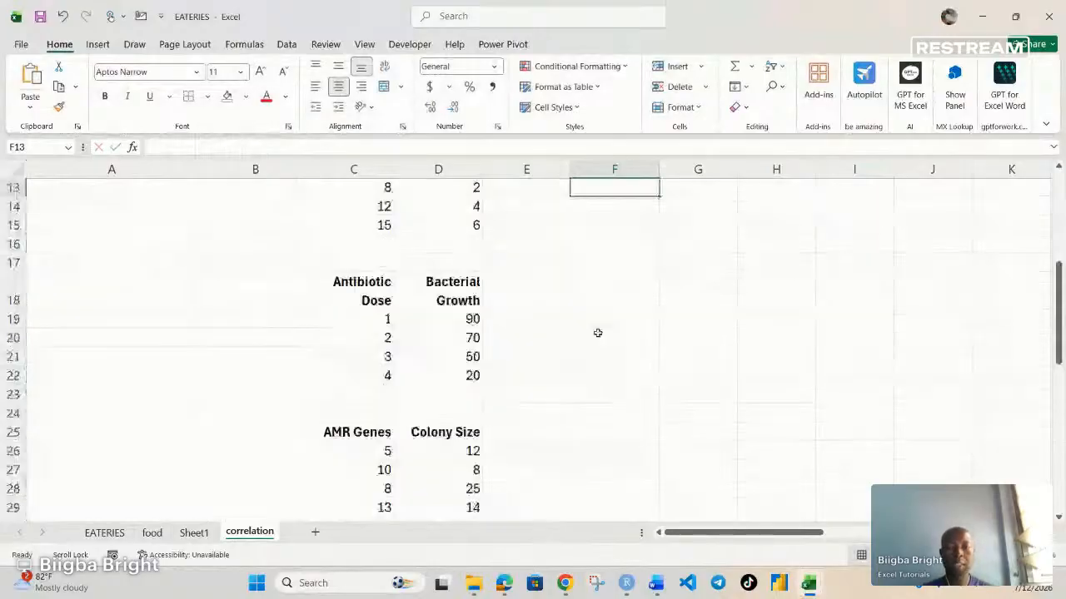
click(601, 324)
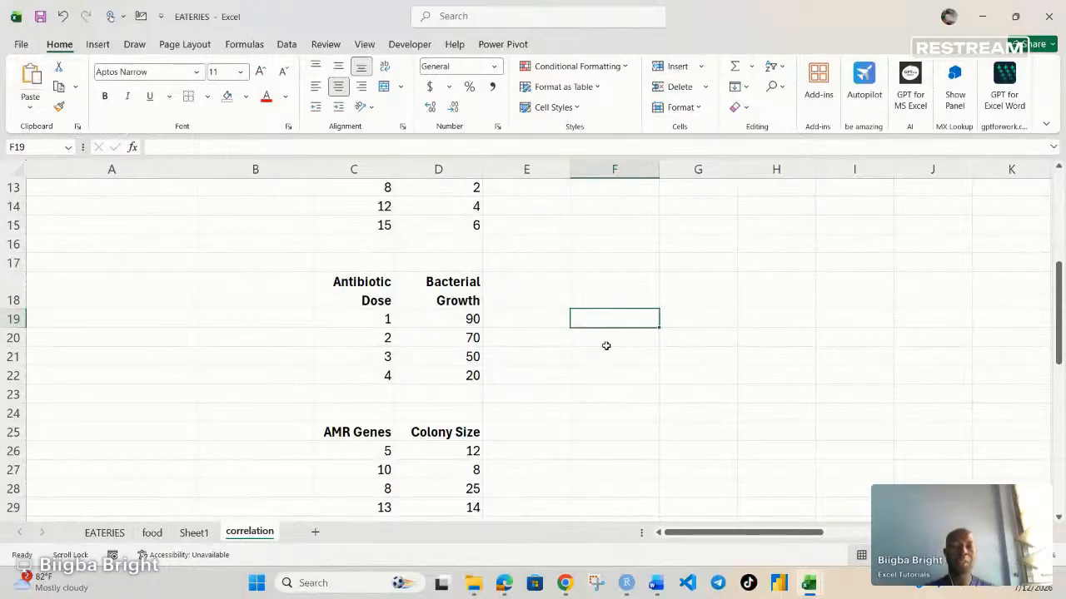
text(=)
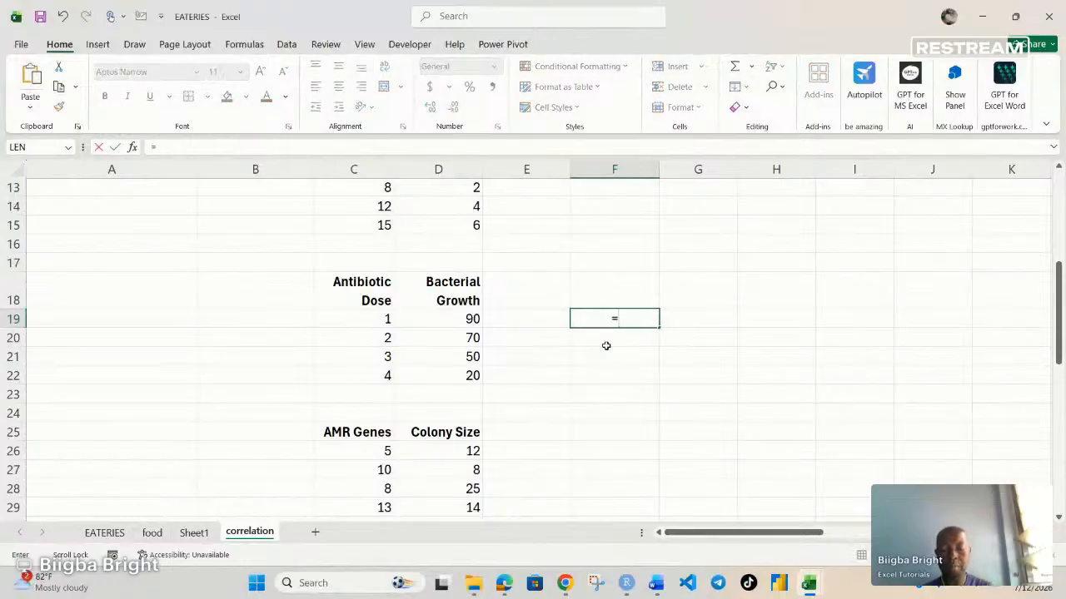
text(corre)
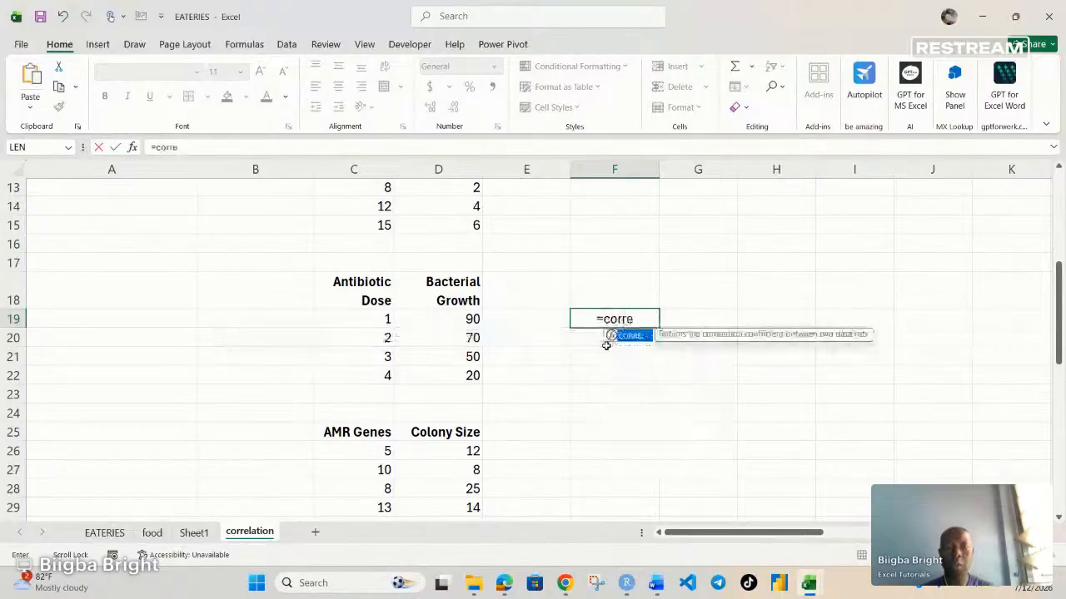
key(Tab)
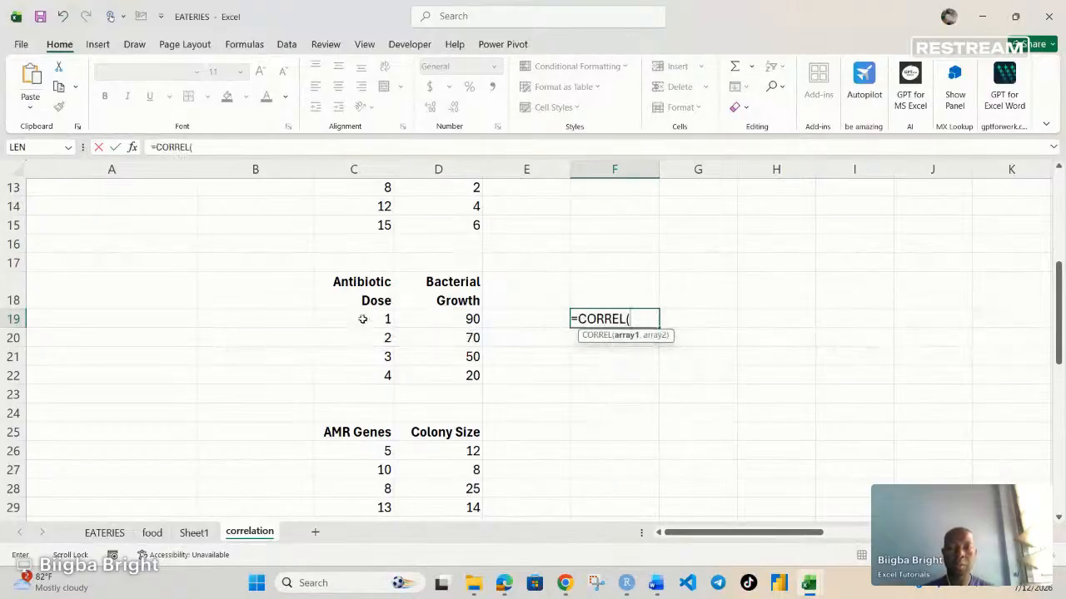
drag(387, 318, 374, 369)
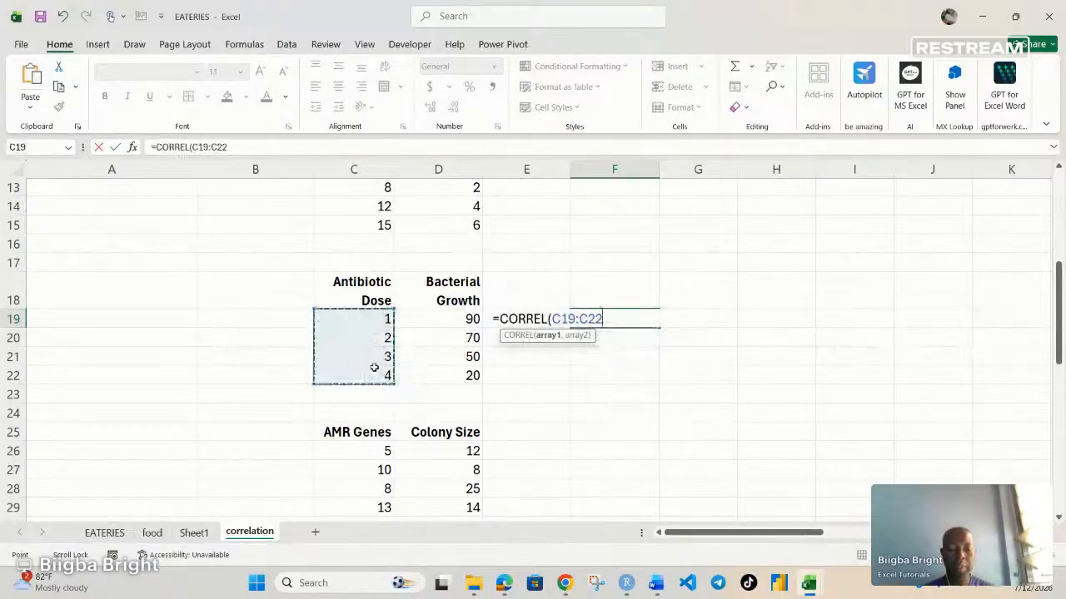
text(,)
drag(463, 319, 468, 375)
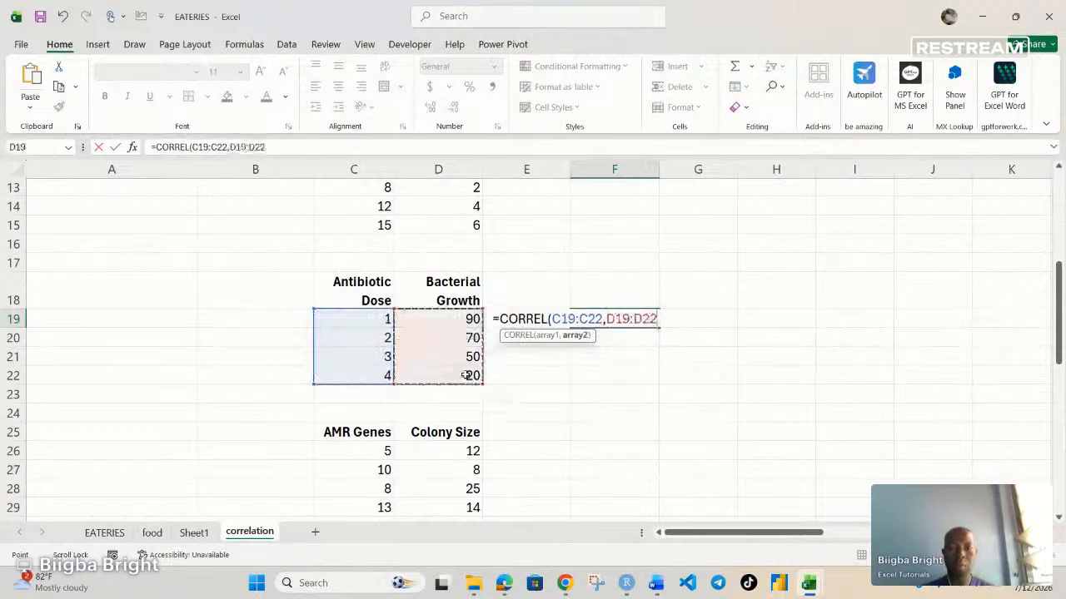
text())
key(Return)
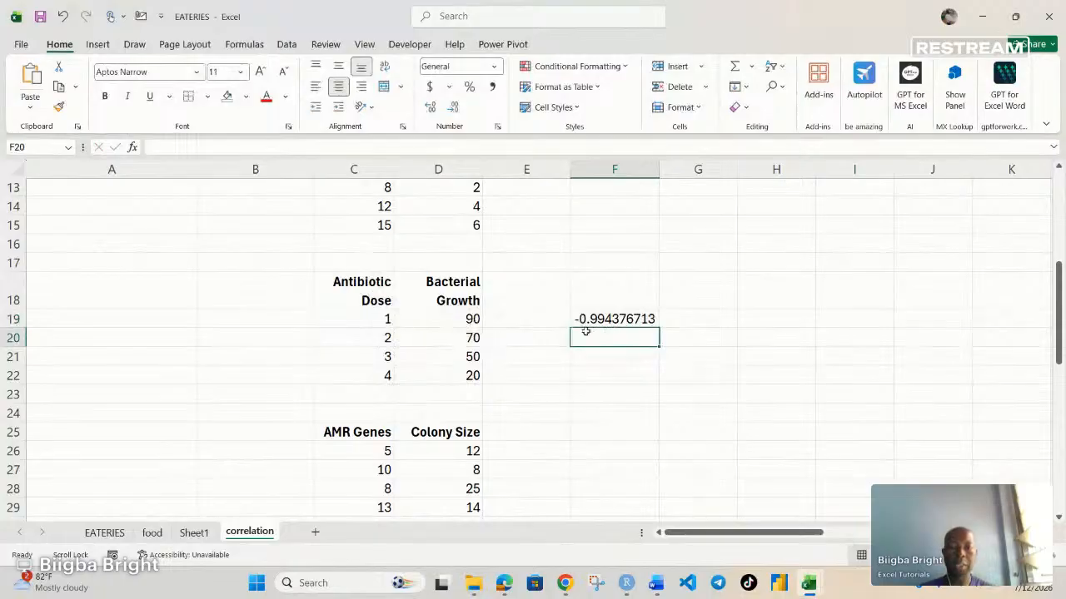
Step: Calculate the correlation between AMR Genes and Colony Size in F26 with =CORREL(C26:C29,D26:D29)
scroll(393, 395, down, 2)
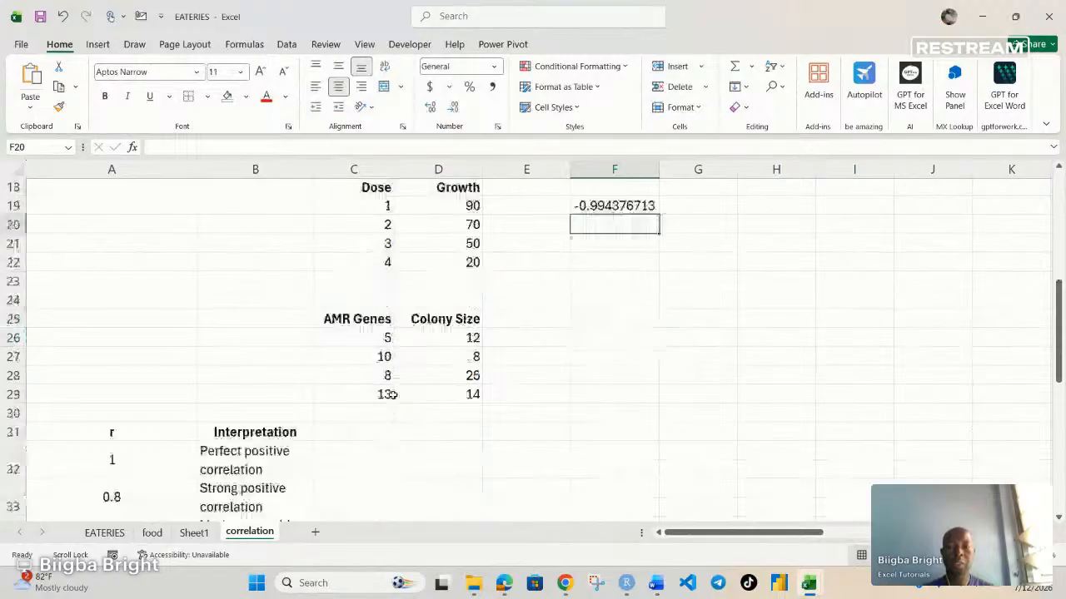
scroll(393, 396, down, 1)
drag(372, 282, 463, 298)
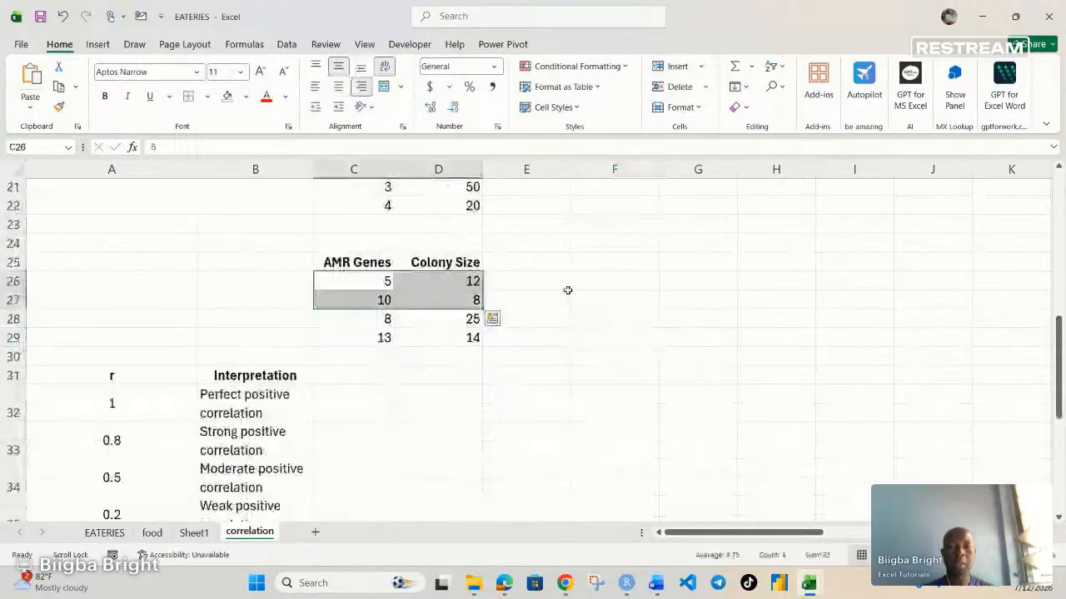
click(590, 283)
text(=)
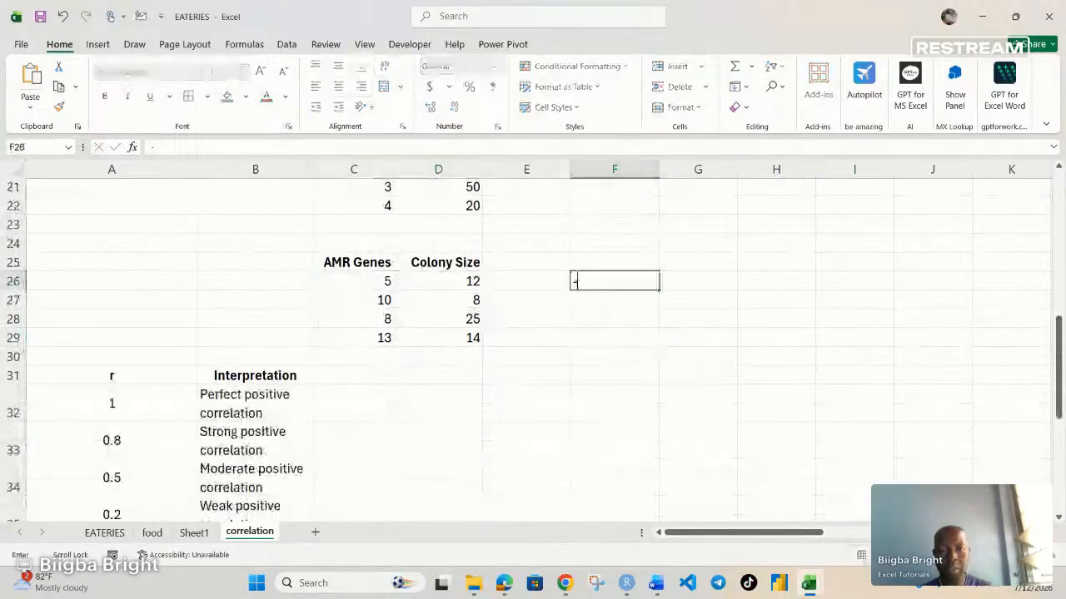
key(Escape)
text(=)
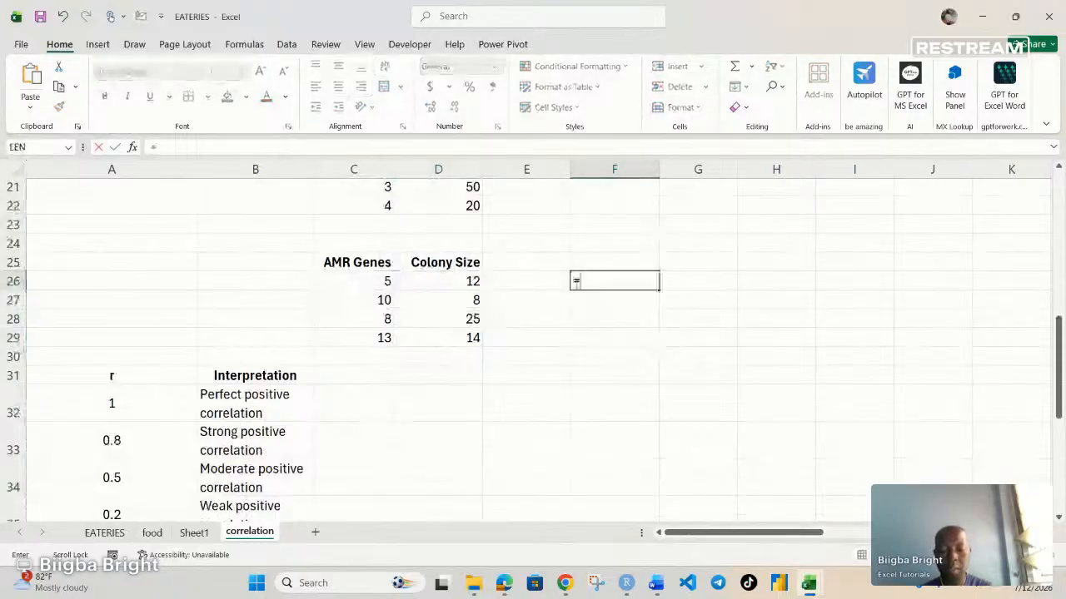
text(CORREL()
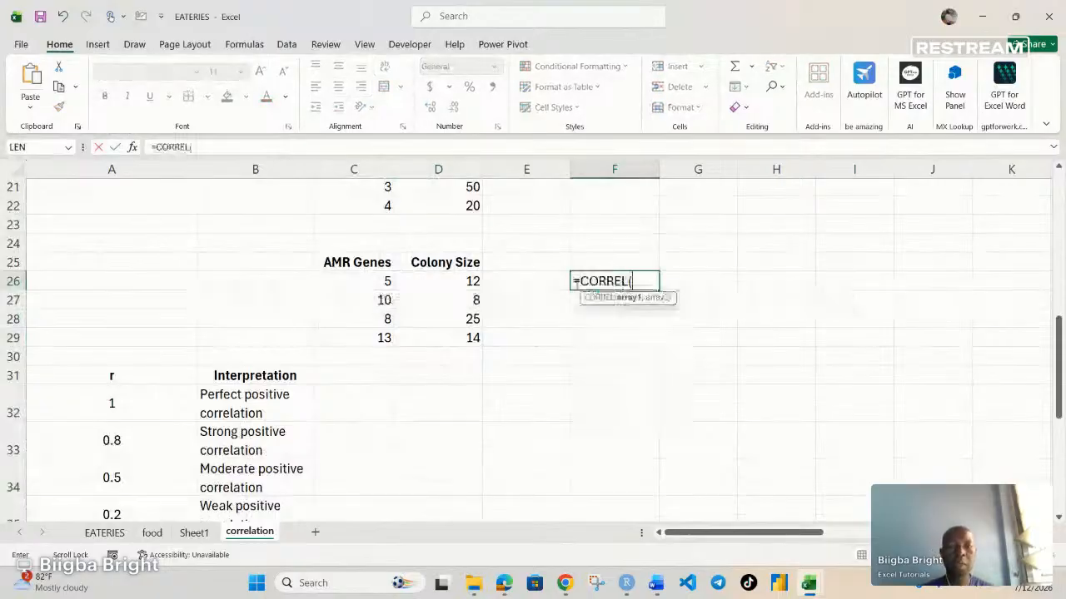
drag(385, 280, 379, 337)
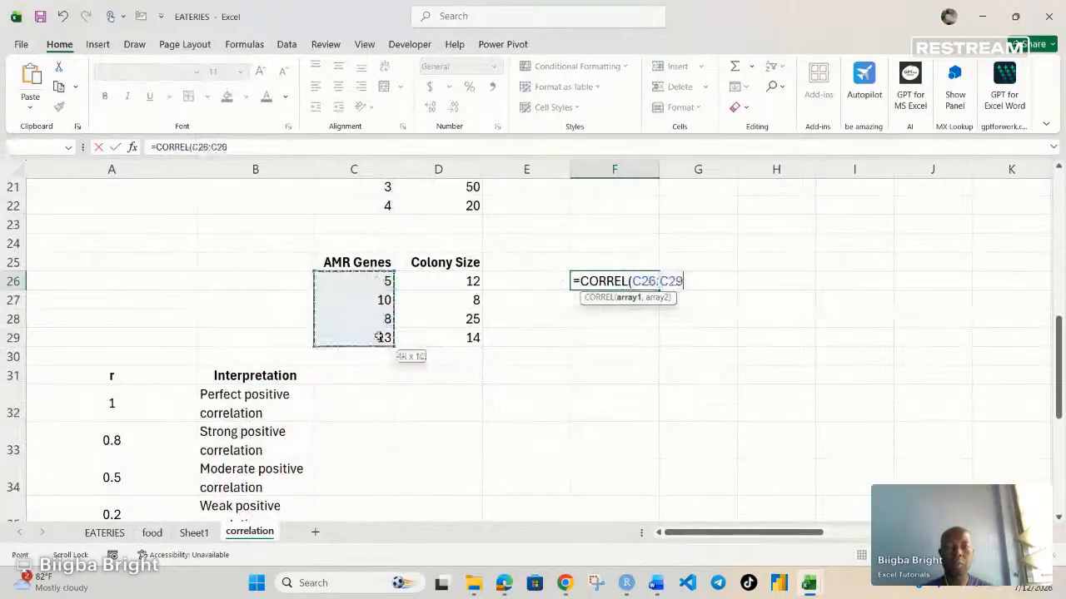
text(,)
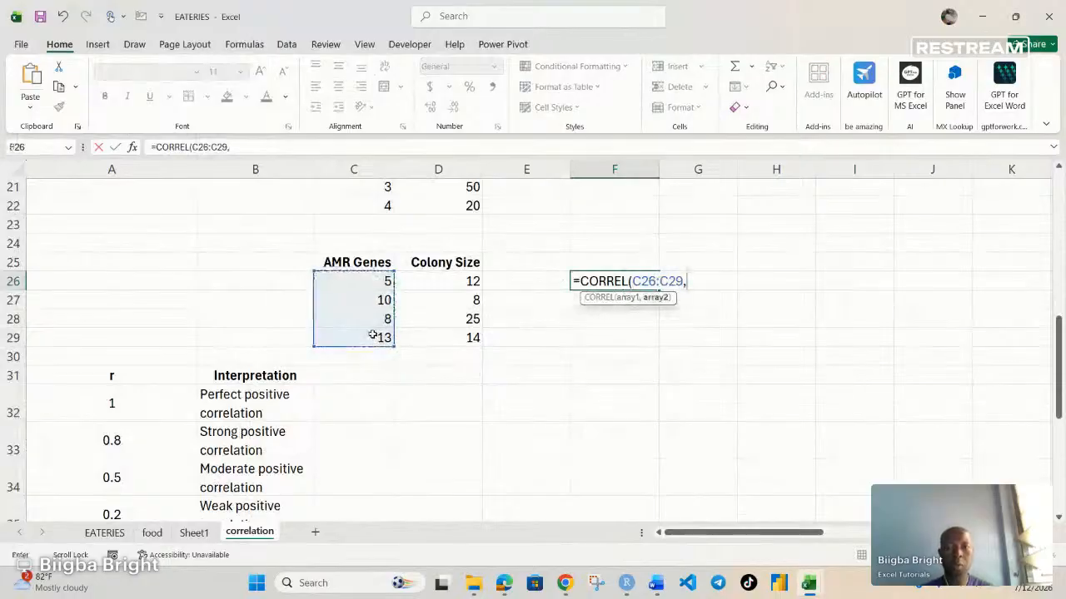
drag(458, 328, 461, 338)
key(ctrl+Return)
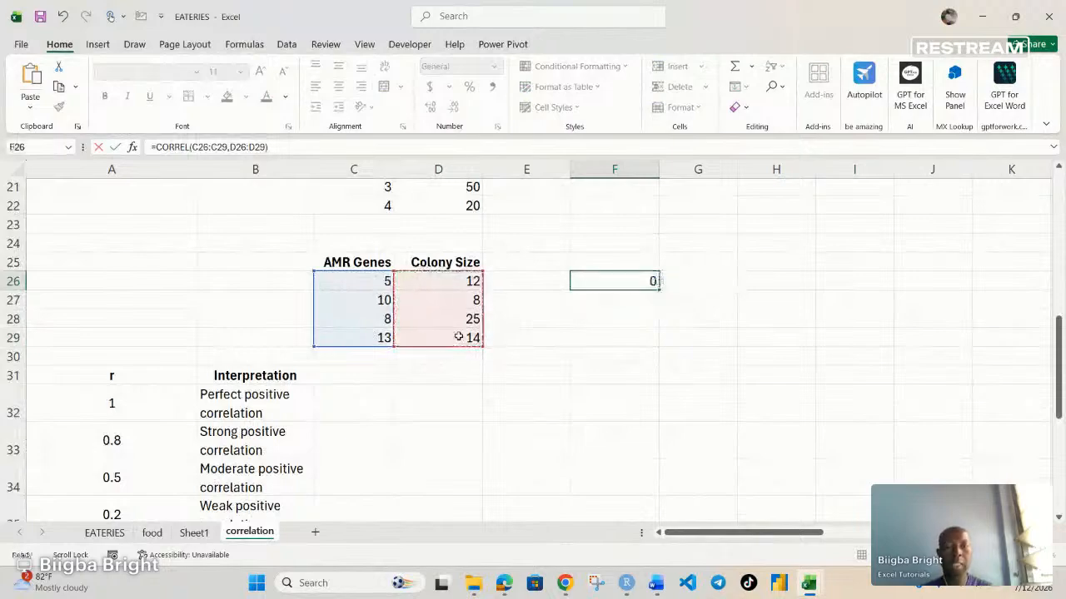
key(Return)
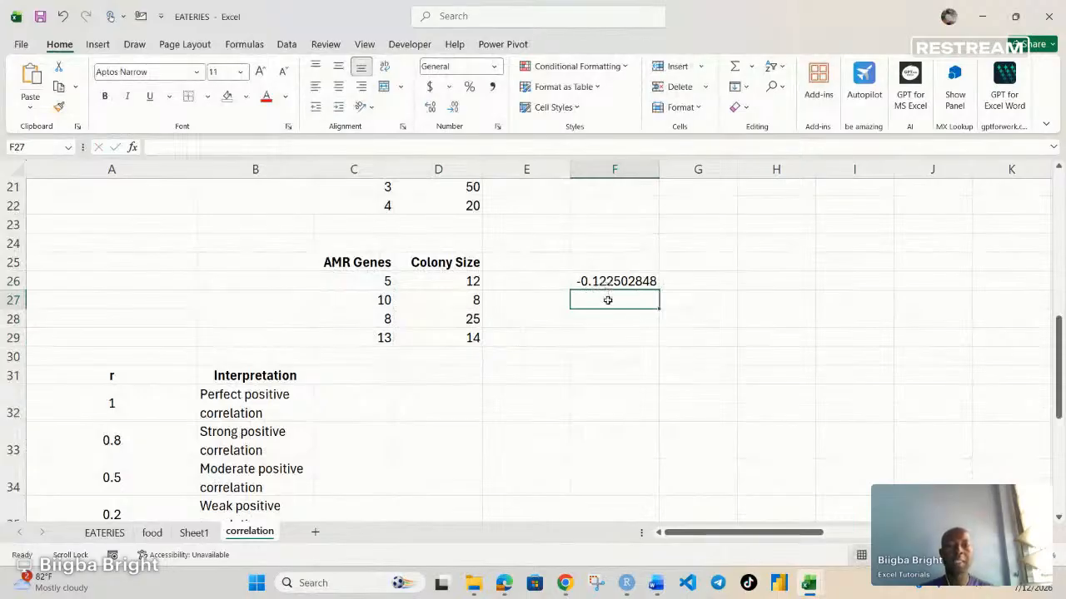
Step: Clear the four CORREL results from cells F2, F12, F19 and F26
scroll(559, 231, up, 7)
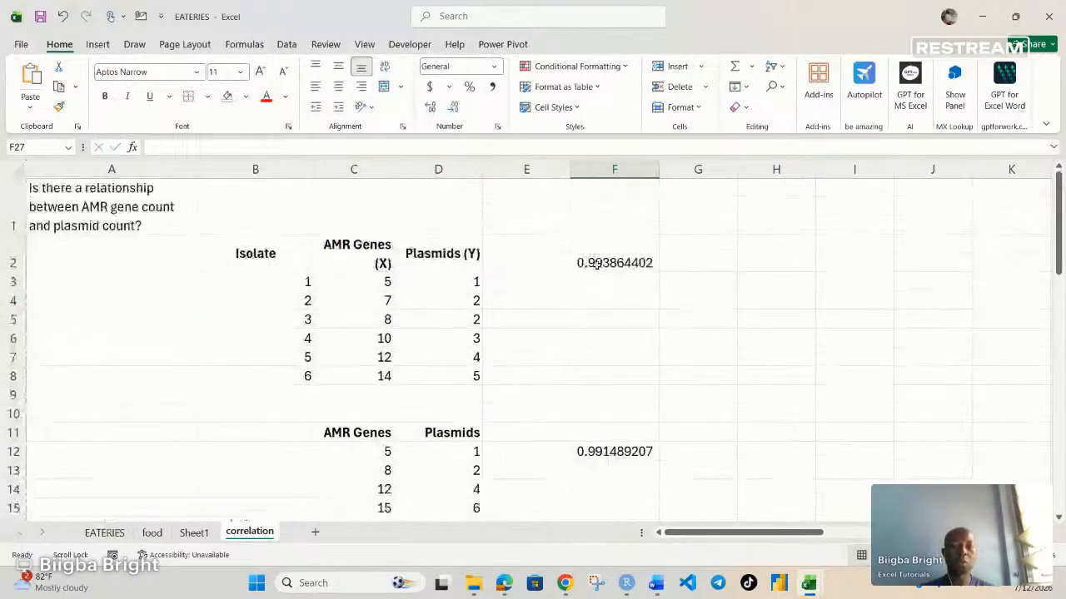
click(605, 263)
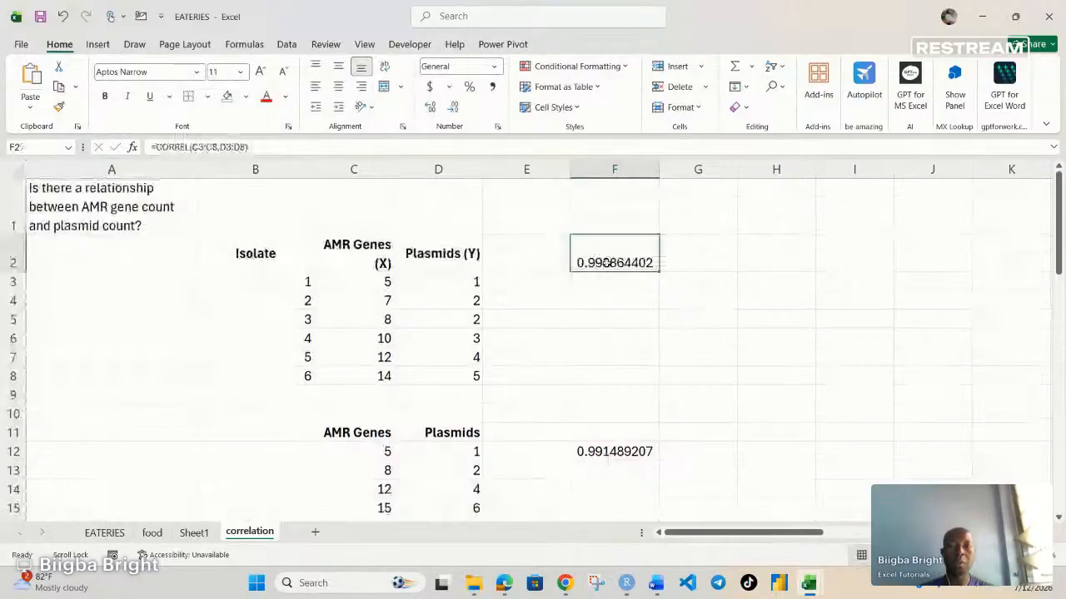
key(Delete)
click(606, 452)
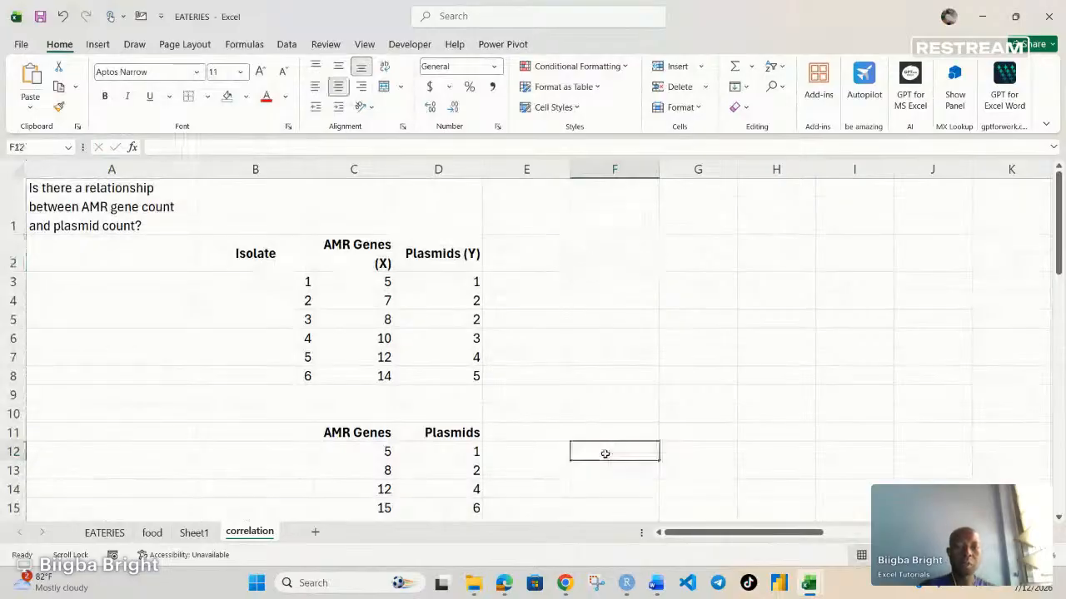
key(Delete)
scroll(593, 412, down, 1)
scroll(594, 412, down, 3)
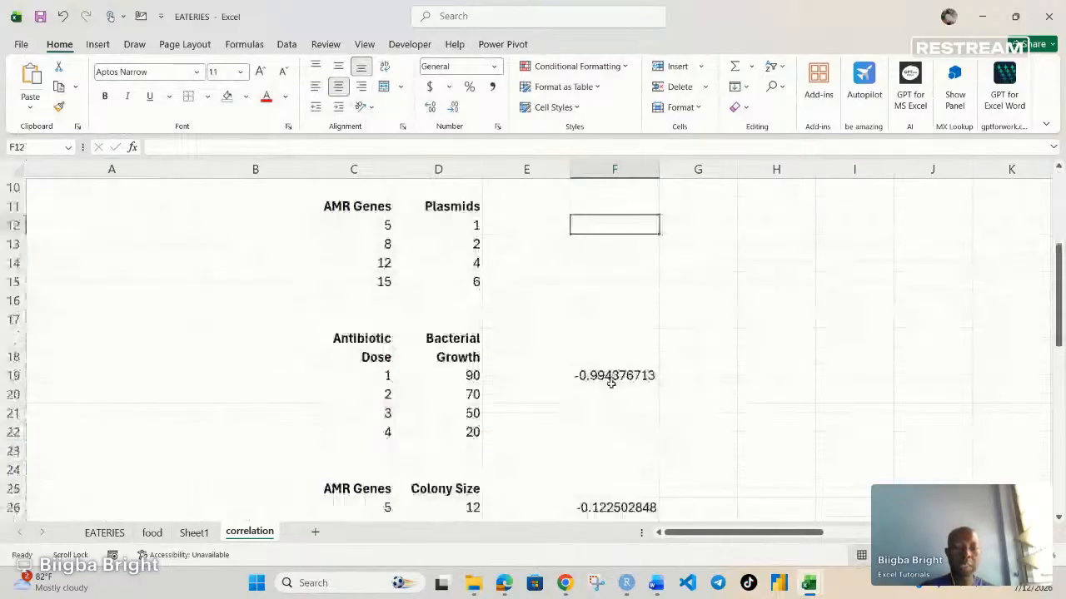
click(611, 376)
key(Delete)
click(623, 507)
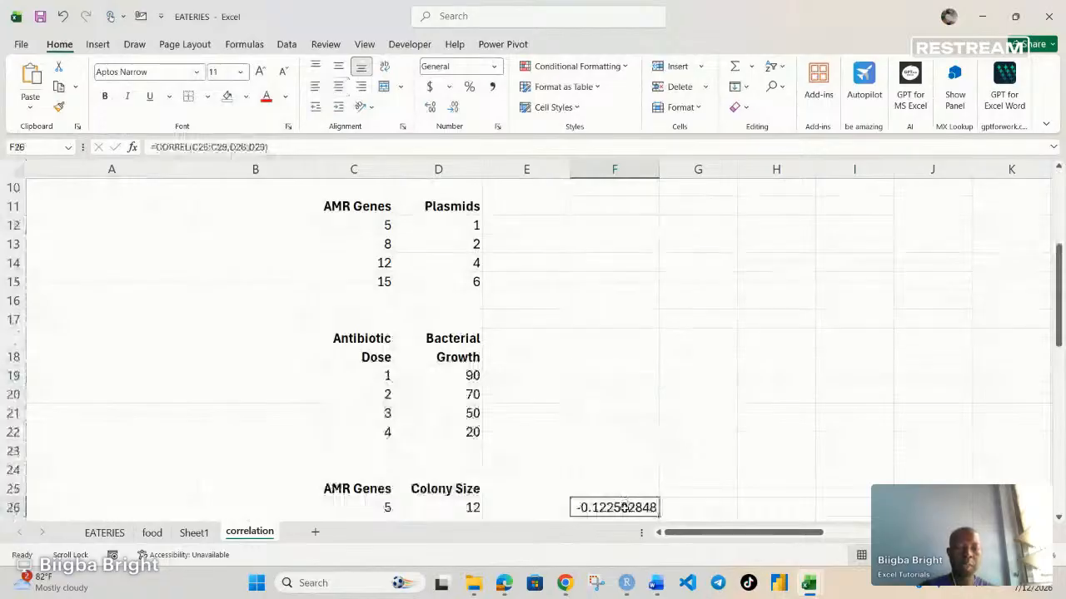
key(BackSpace)
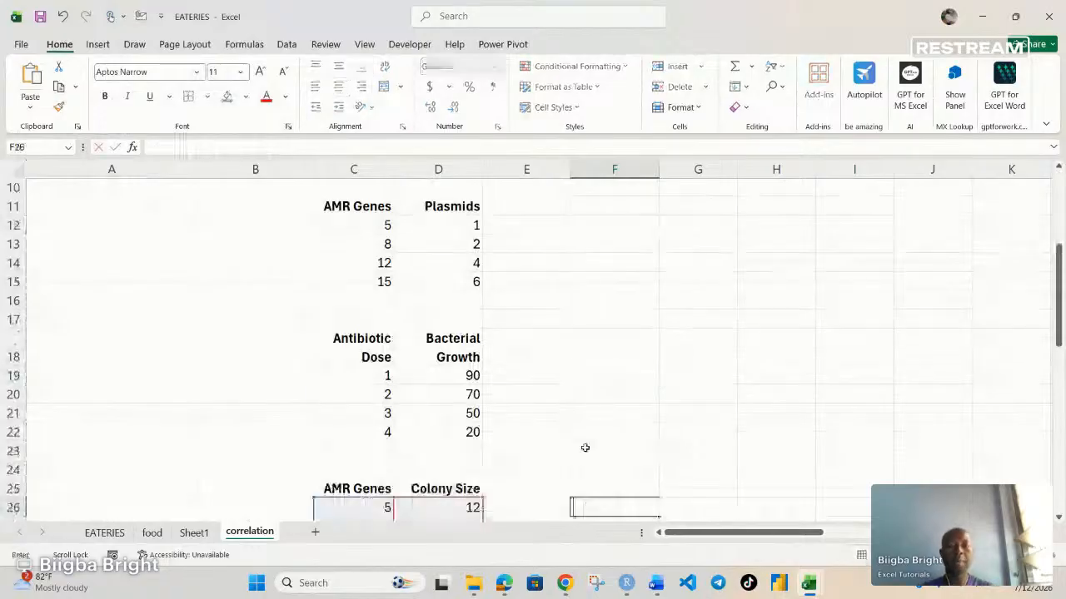
scroll(585, 448, down, 2)
click(622, 468)
Step: Open the Correlation tool from the Data Analysis add-in
scroll(607, 374, up, 5)
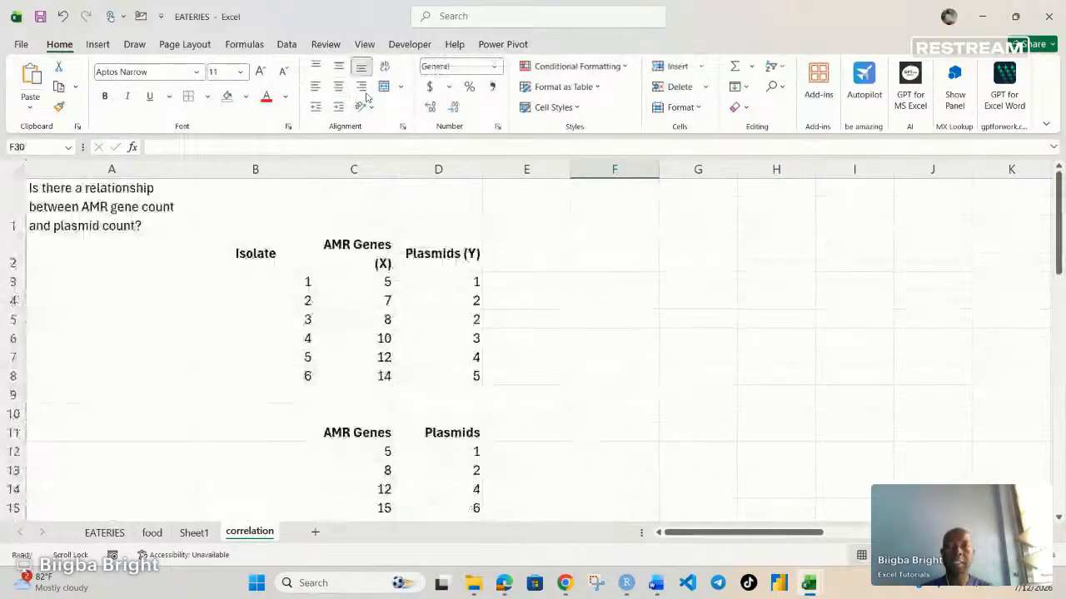
click(286, 44)
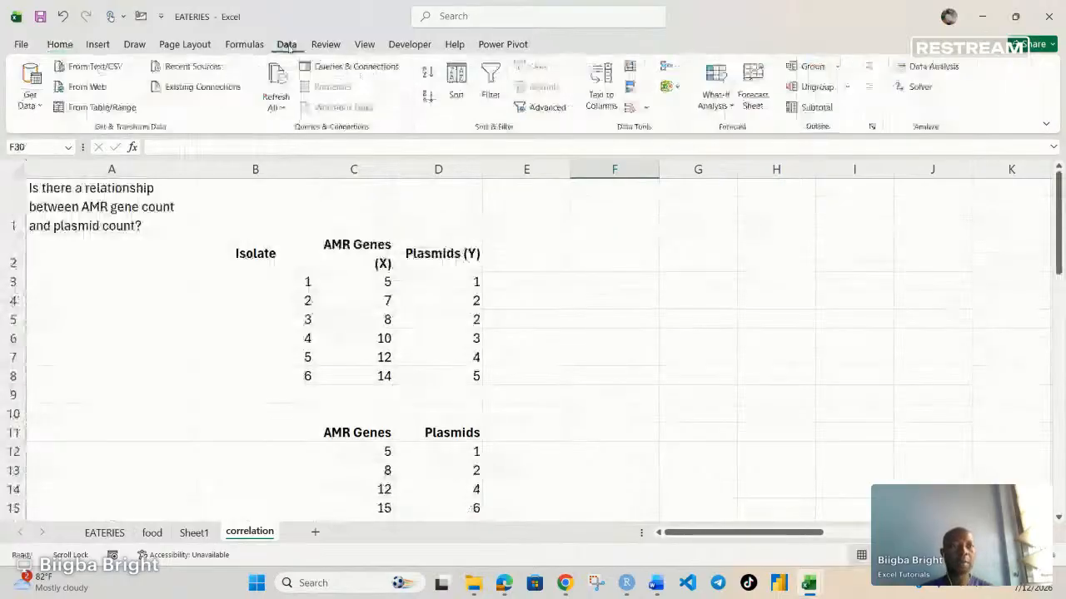
click(929, 67)
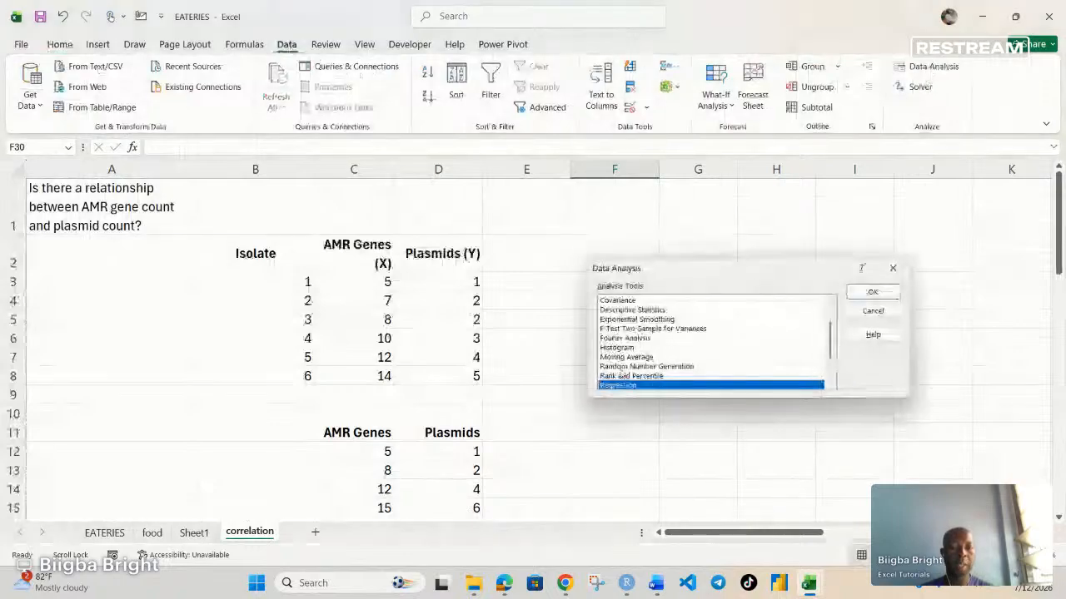
scroll(621, 375, up, 2)
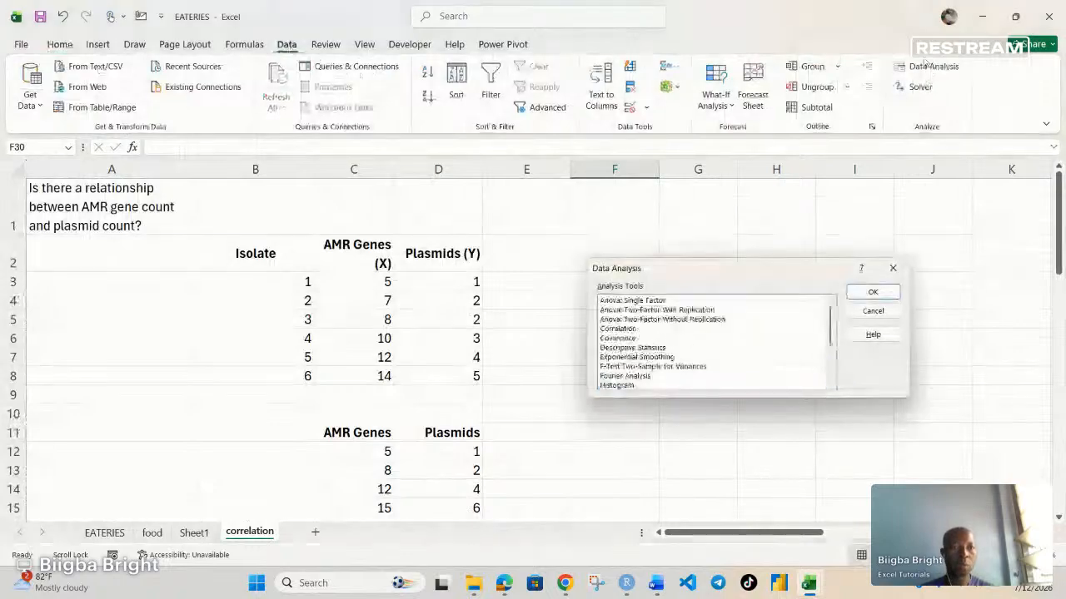
click(630, 329)
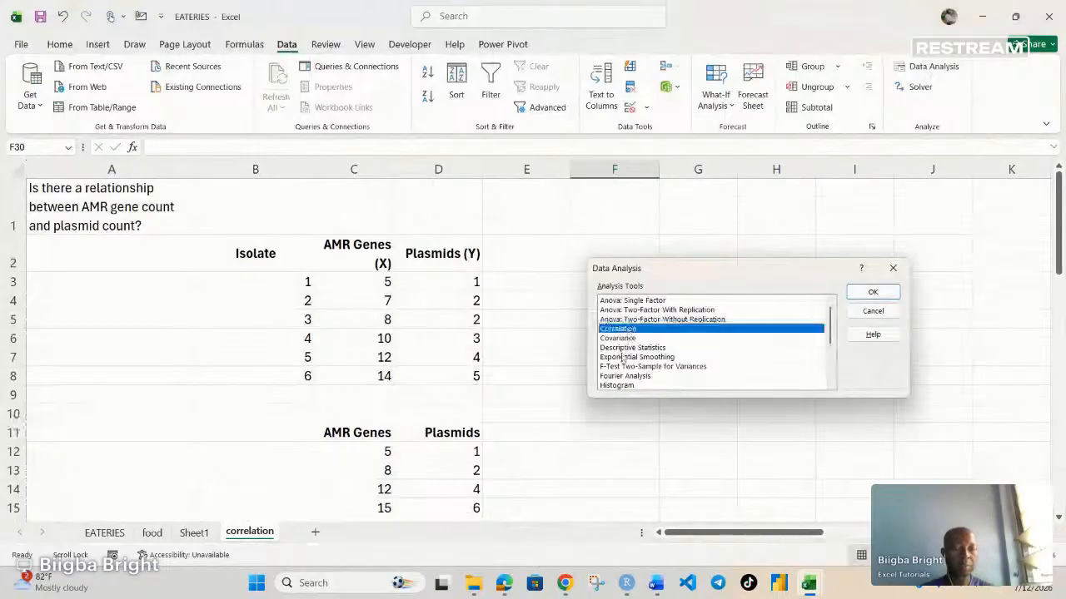
click(872, 292)
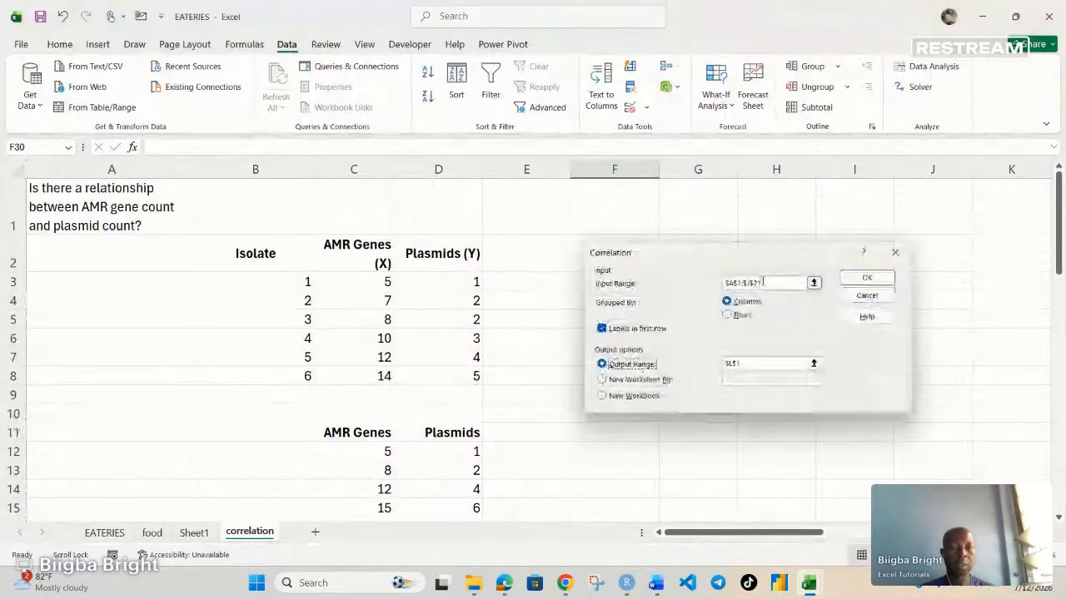
Step: Clear the leftover input range and output range in the Correlation settings
click(759, 283)
drag(762, 283, 671, 284)
key(BackSpace)
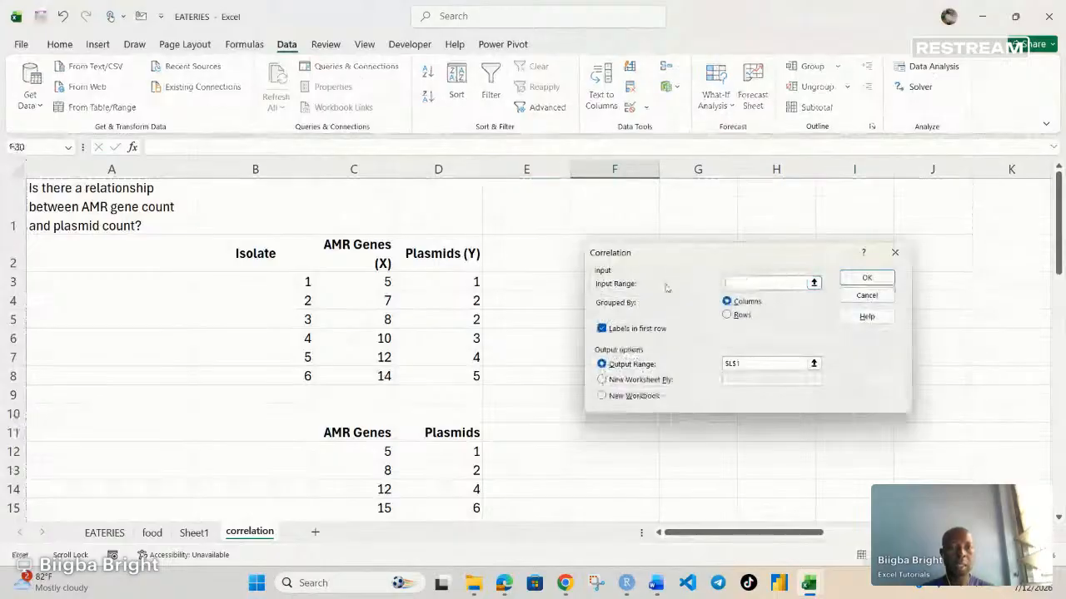
click(753, 363)
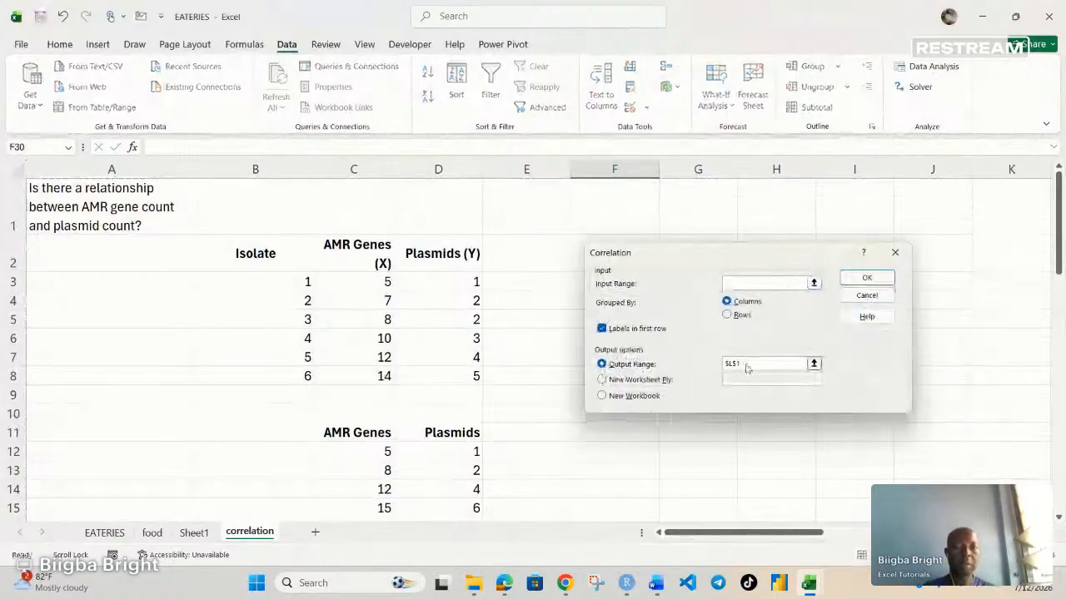
click(742, 364)
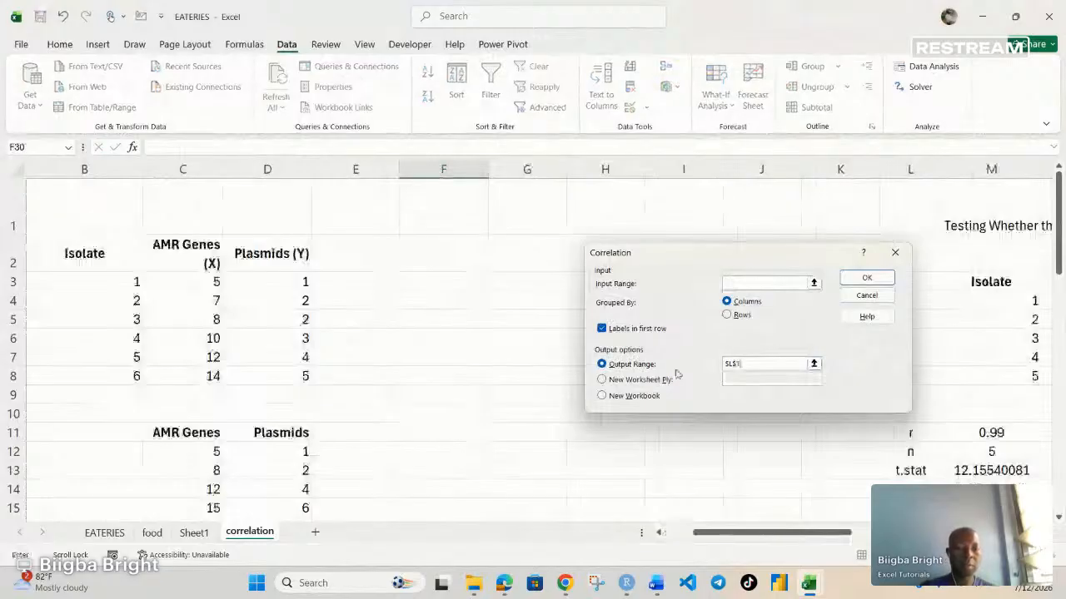
key(BackSpace)
key(BackSpace)
key(BackSpace)
key(BackSpace)
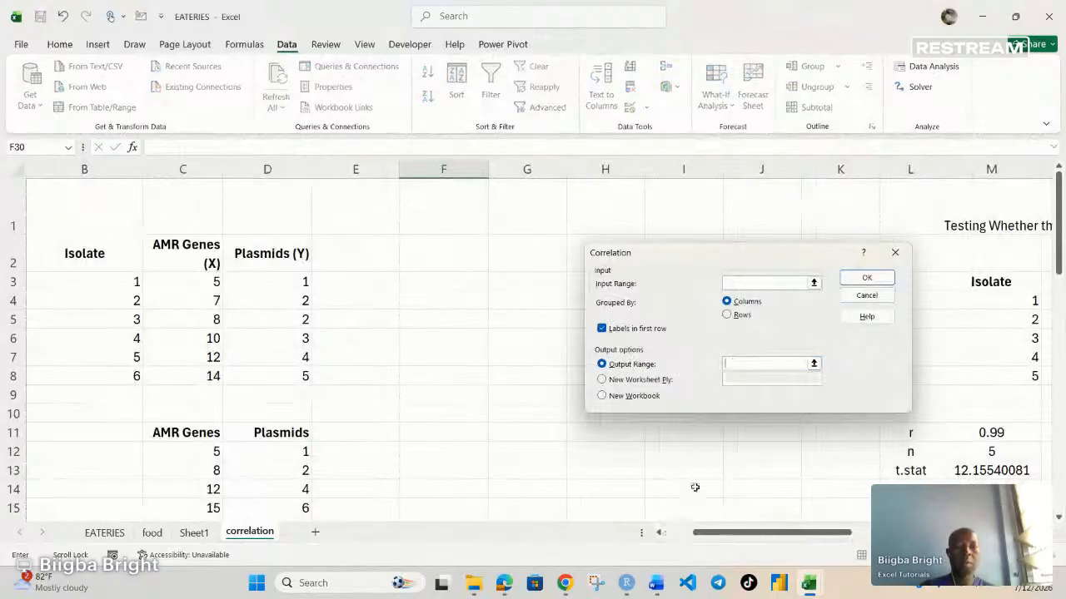
drag(694, 533, 659, 538)
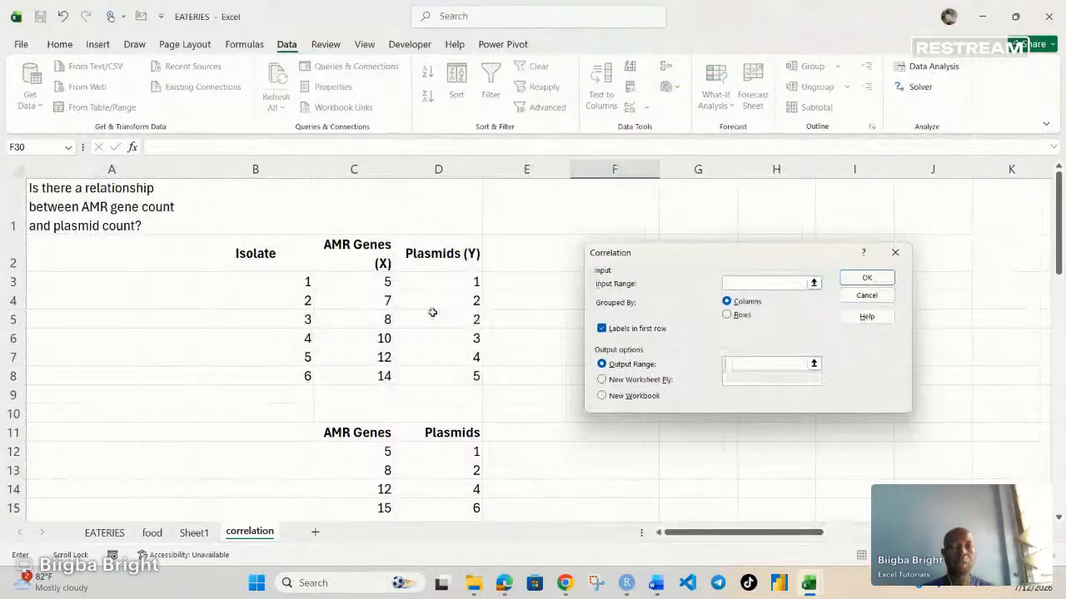
drag(354, 252, 472, 375)
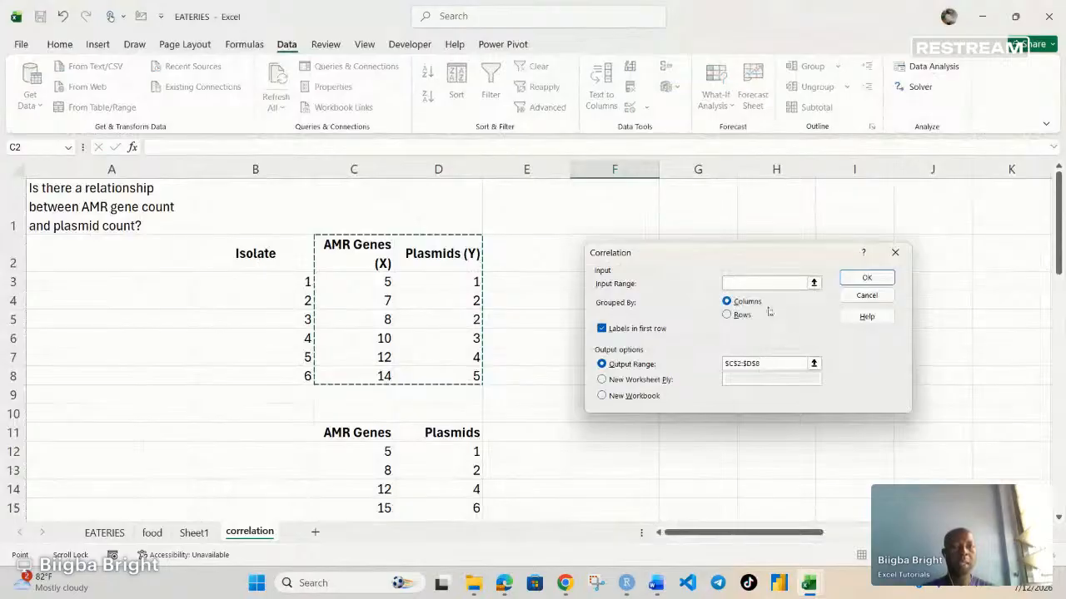
key(BackSpace)
key(BackSpace)
key(BackSpace)
key(BackSpace)
key(BackSpace)
key(BackSpace)
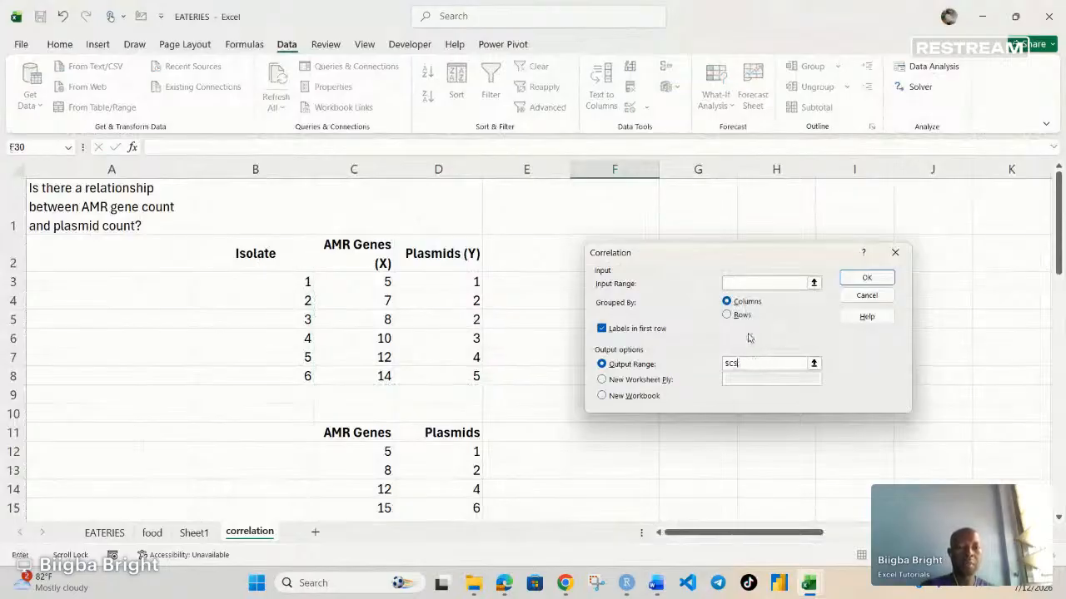
key(BackSpace)
Step: Run the correlation on the AMR Genes (X) and Plasmids (Y) data with input range $C$2:$D$8 and output range $F$2
click(733, 284)
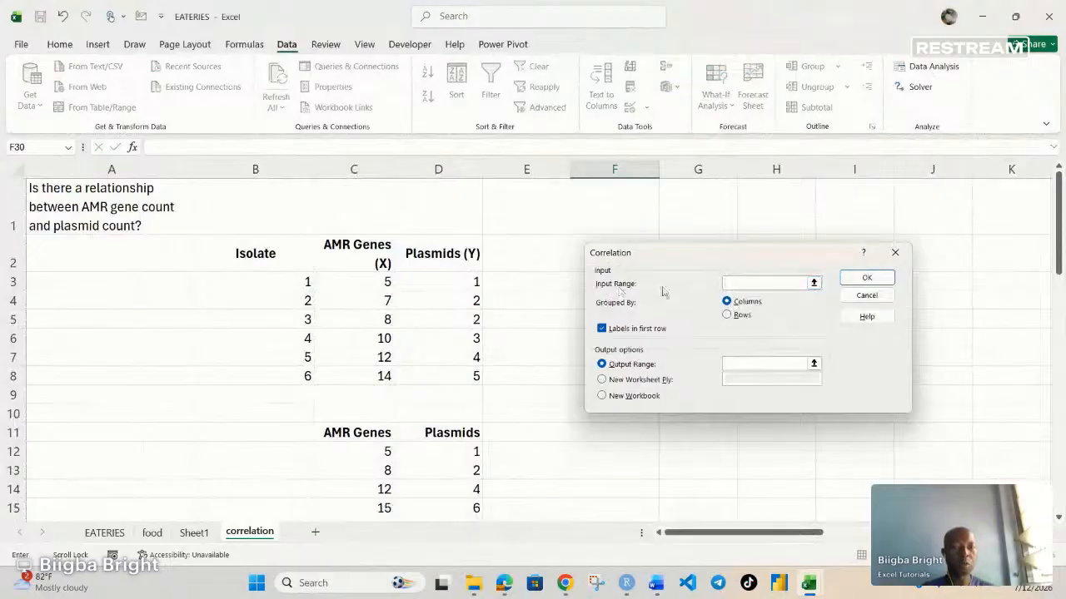
drag(377, 266, 466, 376)
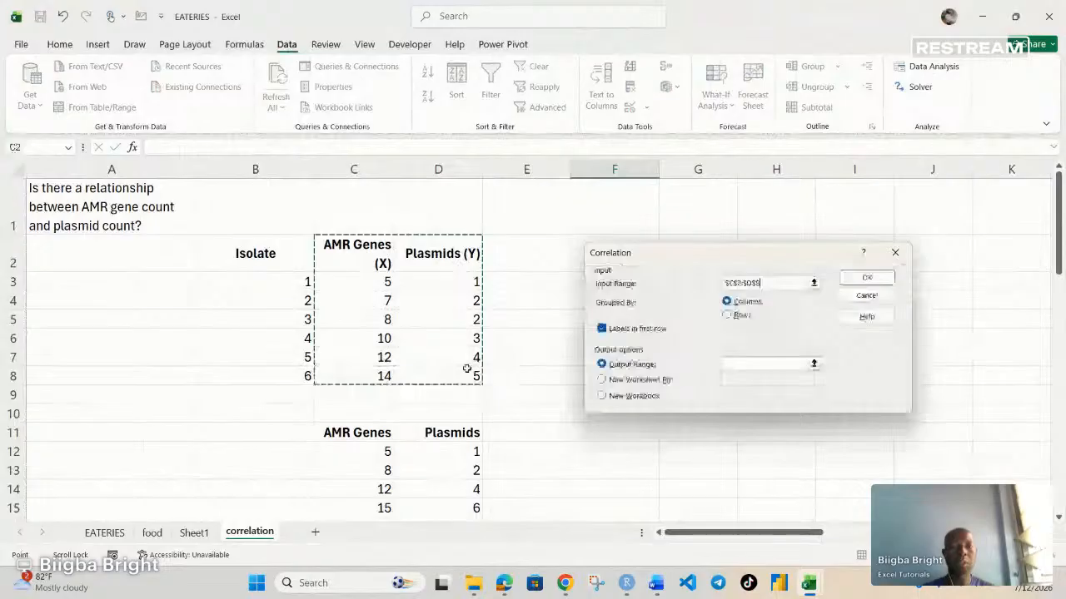
click(744, 364)
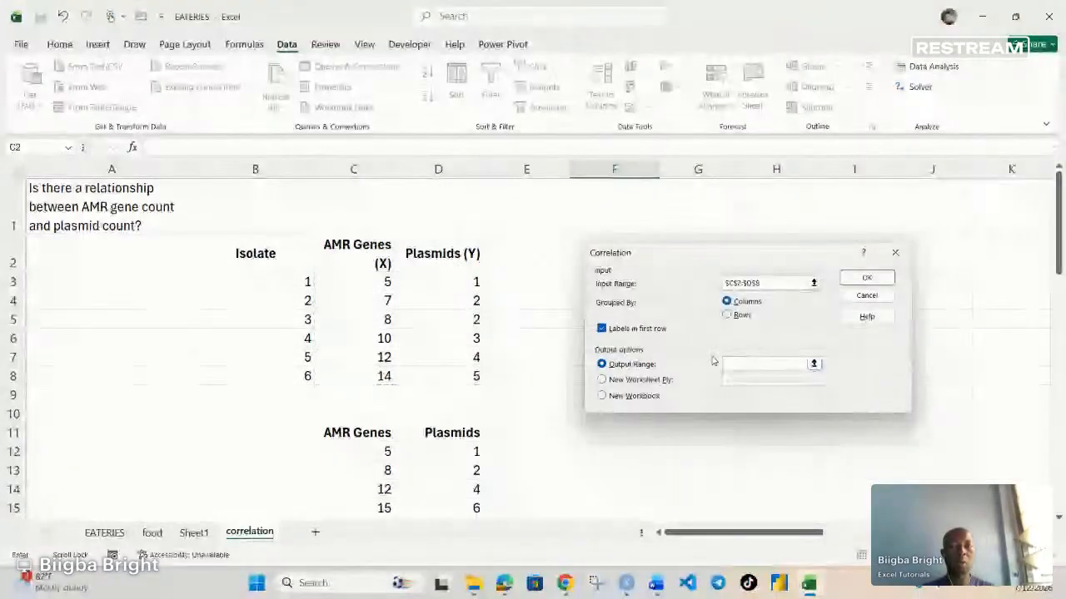
click(574, 253)
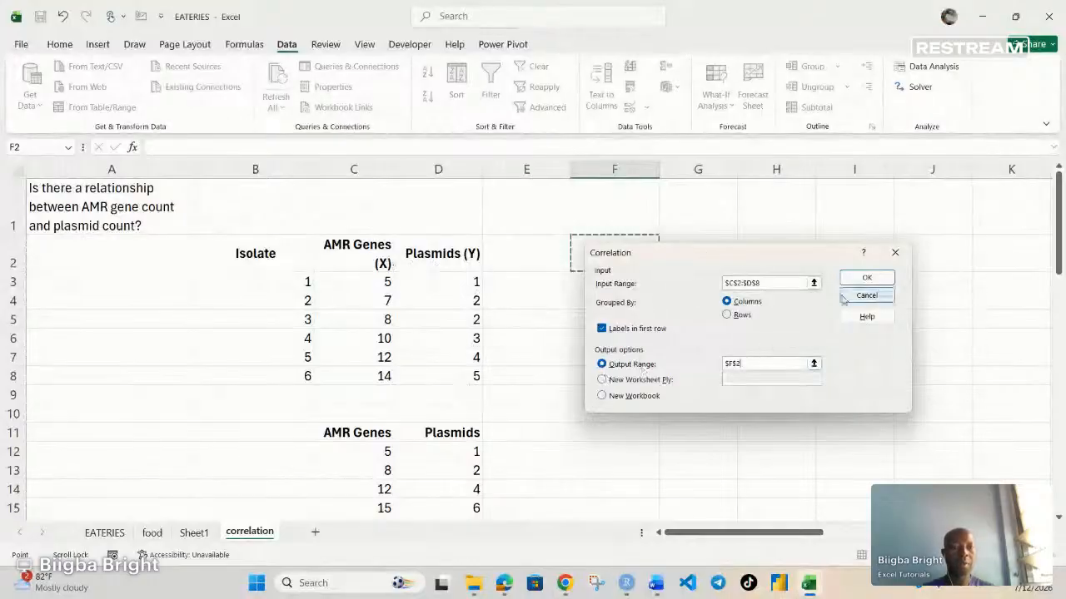
click(867, 279)
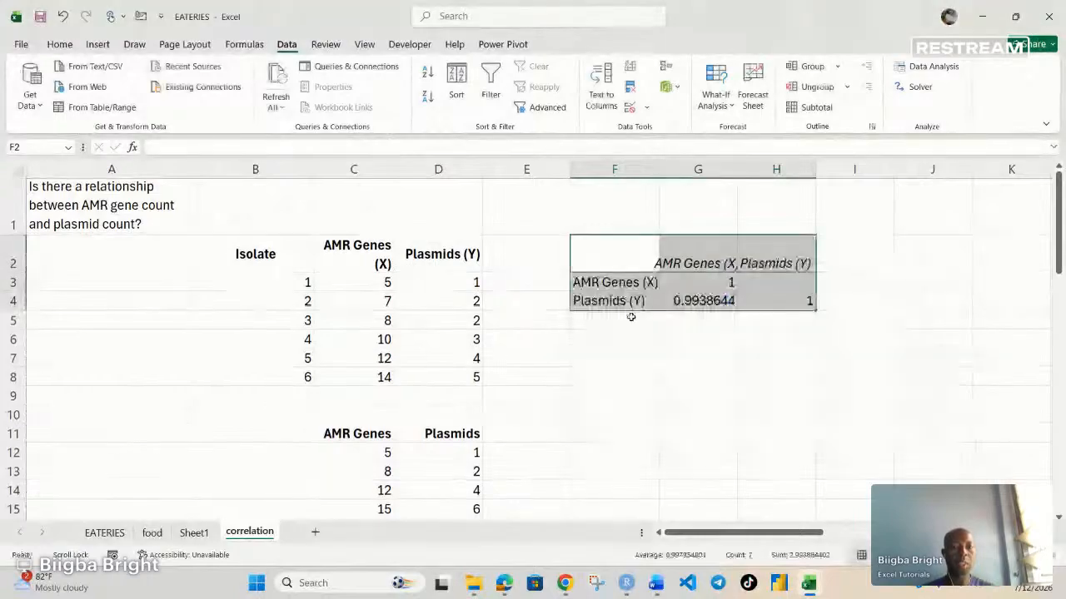
click(710, 306)
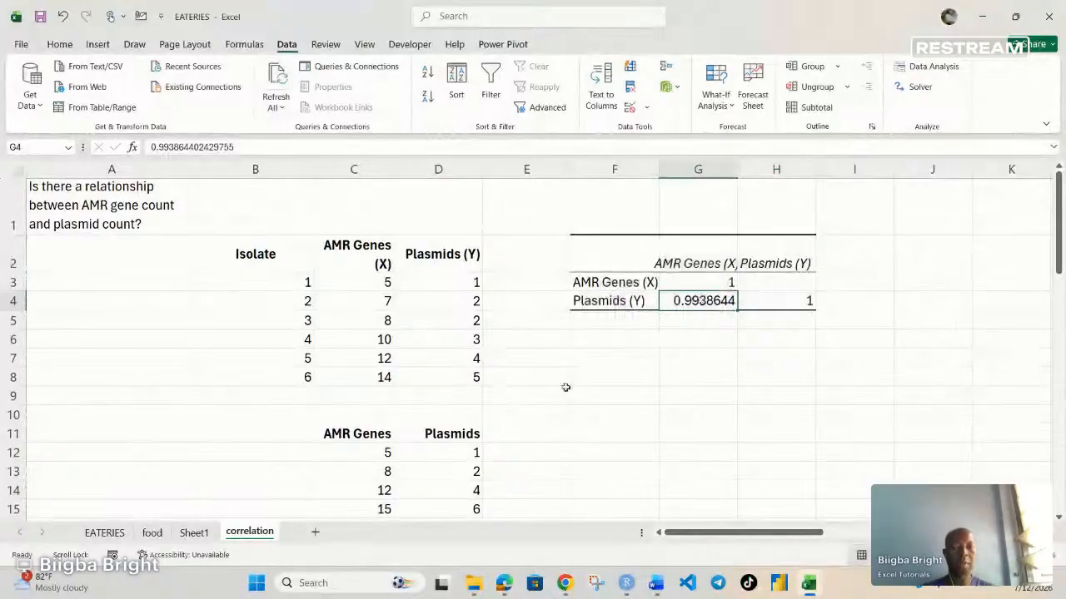
scroll(565, 387, down, 1)
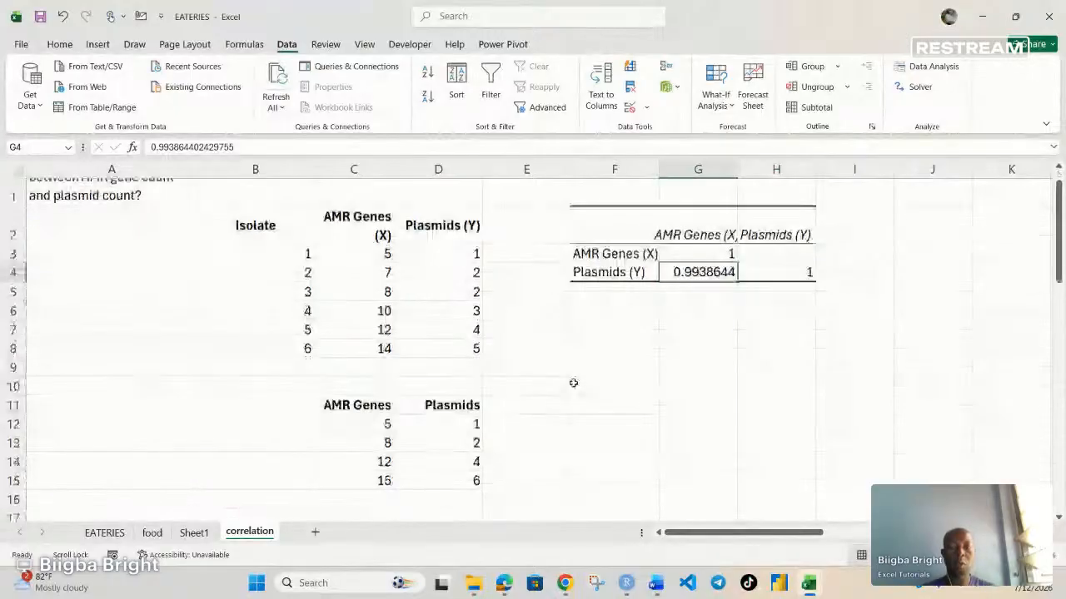
Step: Reopen the Correlation tool from Data Analysis, clear its leftover input and output ranges, and move the dialog clear of the data
click(625, 340)
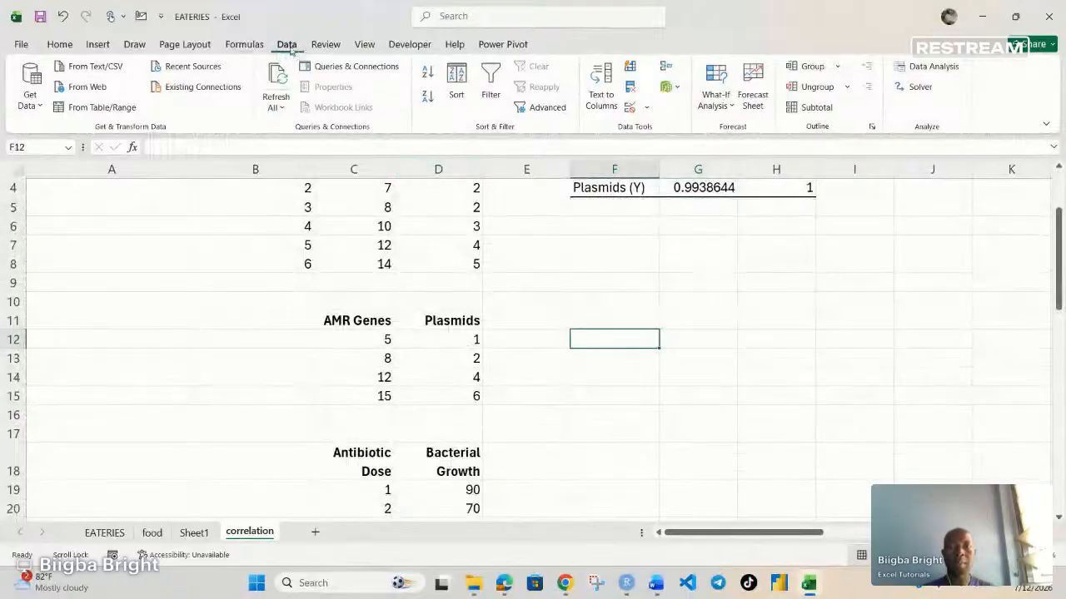
click(918, 68)
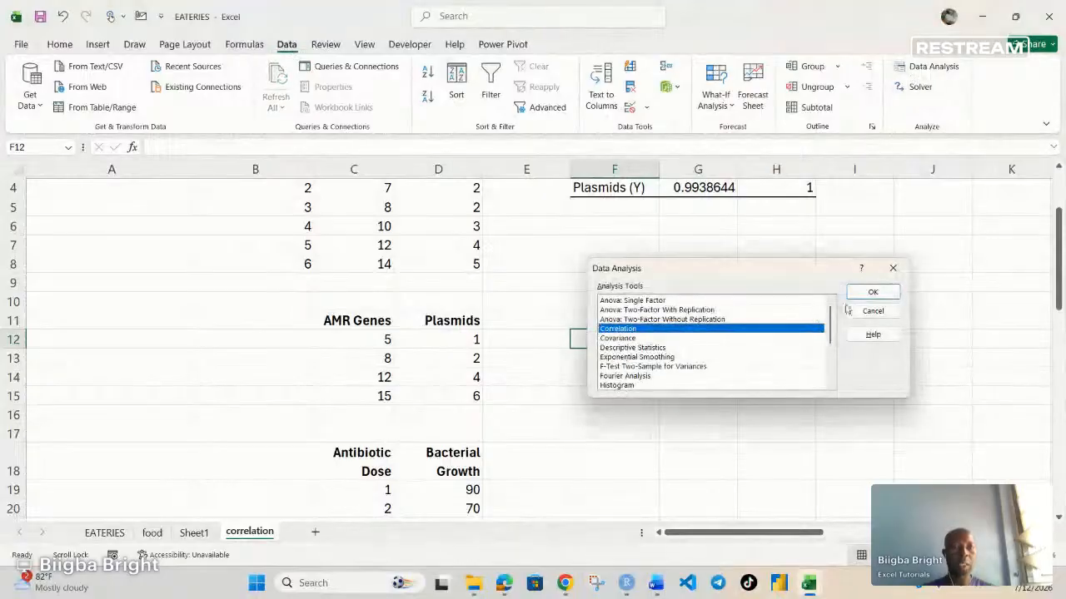
click(872, 292)
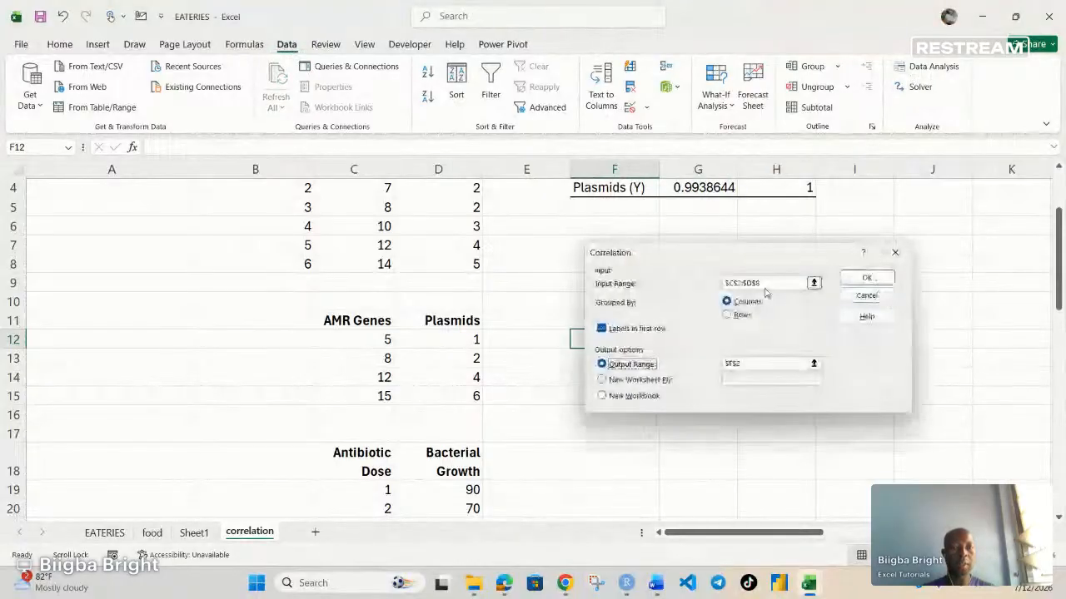
drag(764, 282, 688, 290)
key(BackSpace)
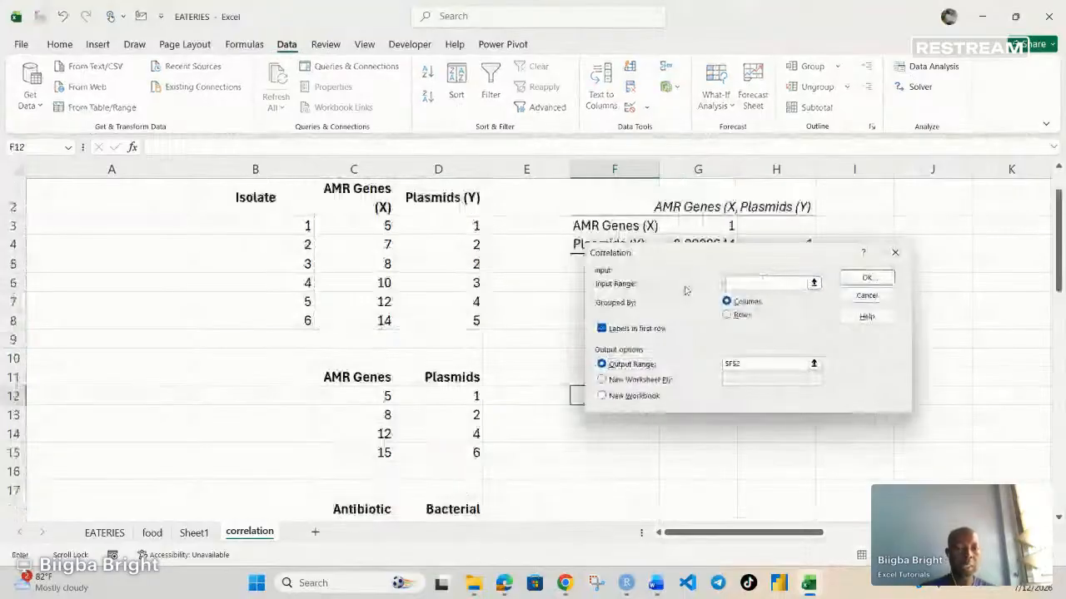
drag(743, 368, 671, 369)
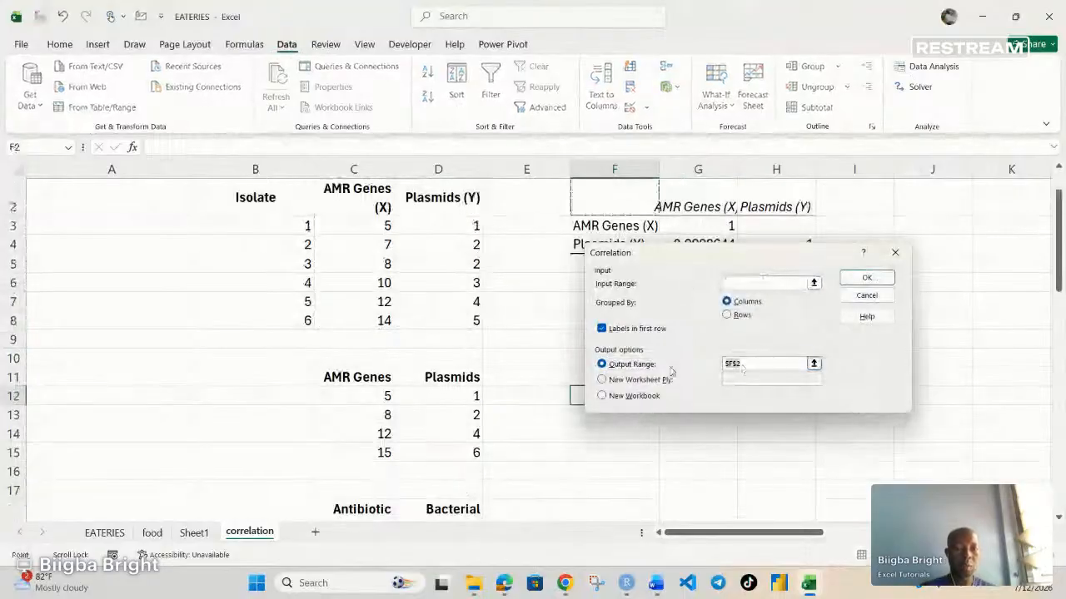
key(BackSpace)
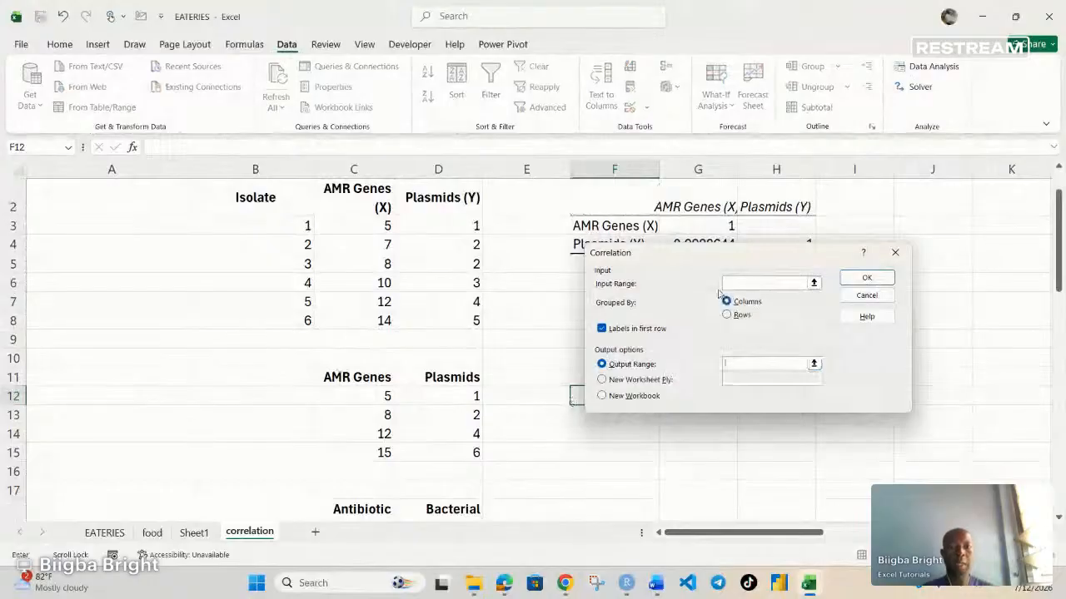
drag(741, 258, 739, 352)
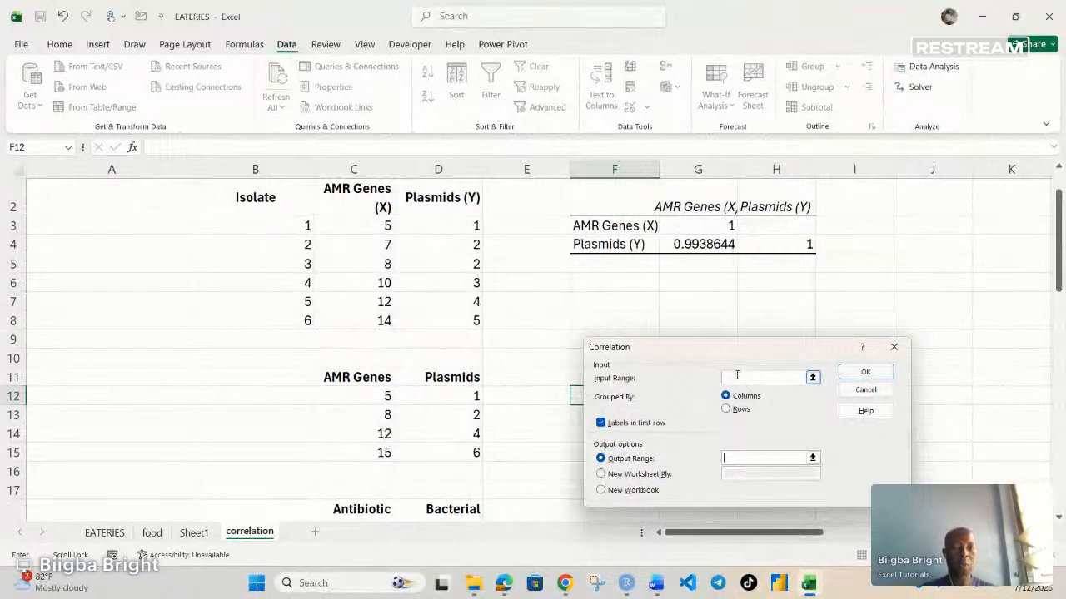
click(737, 376)
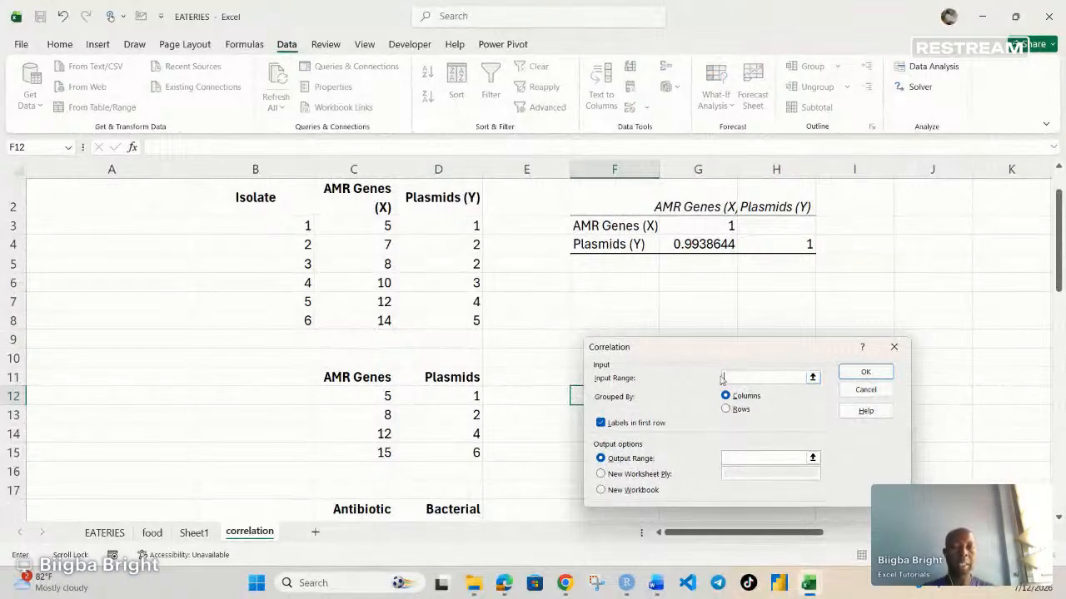
drag(365, 385, 476, 454)
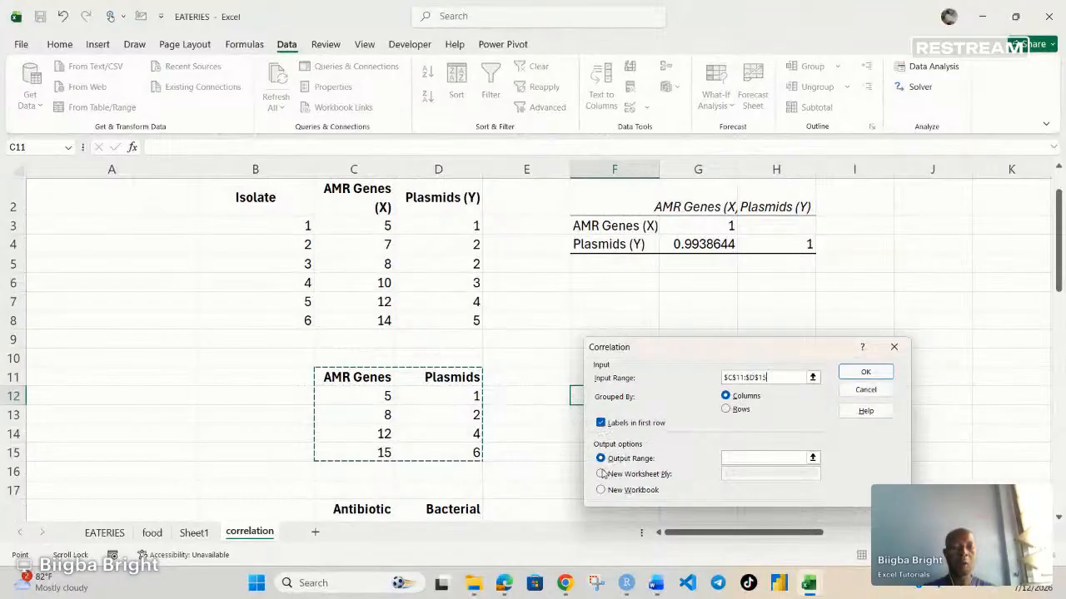
click(576, 397)
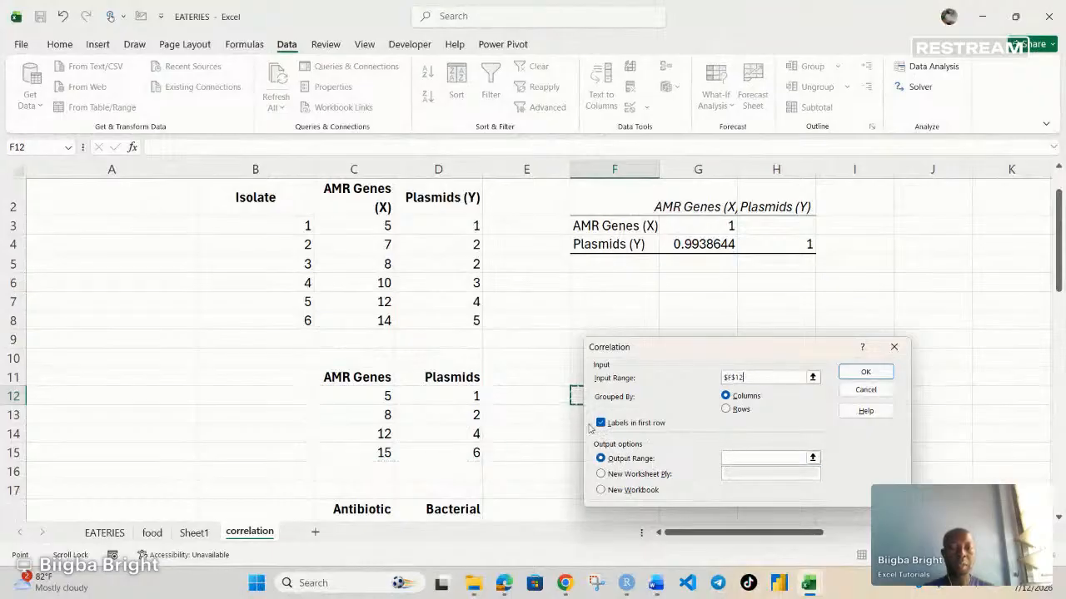
click(730, 460)
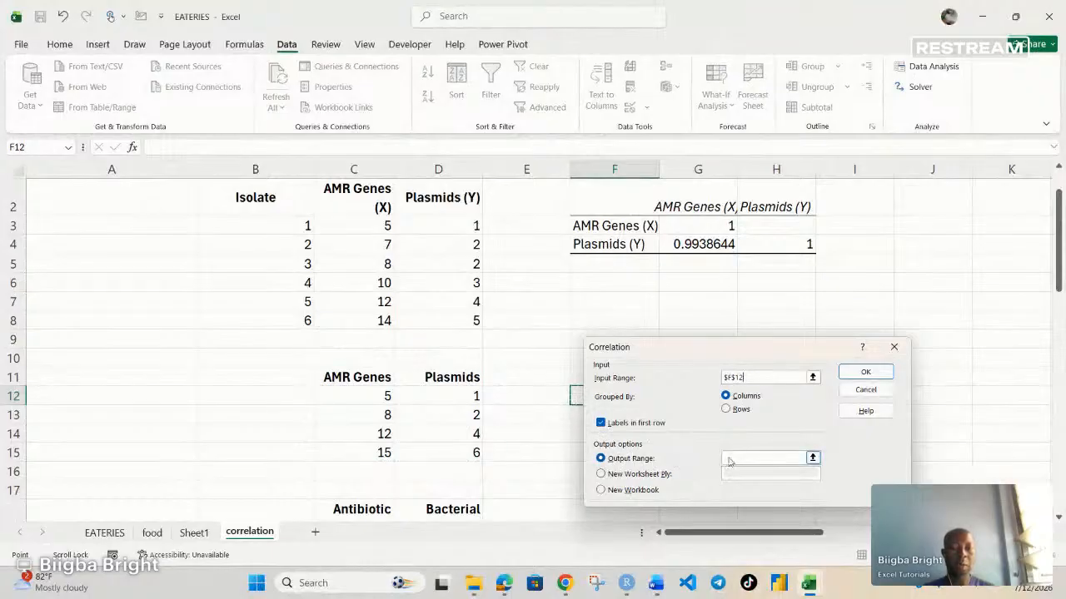
click(737, 377)
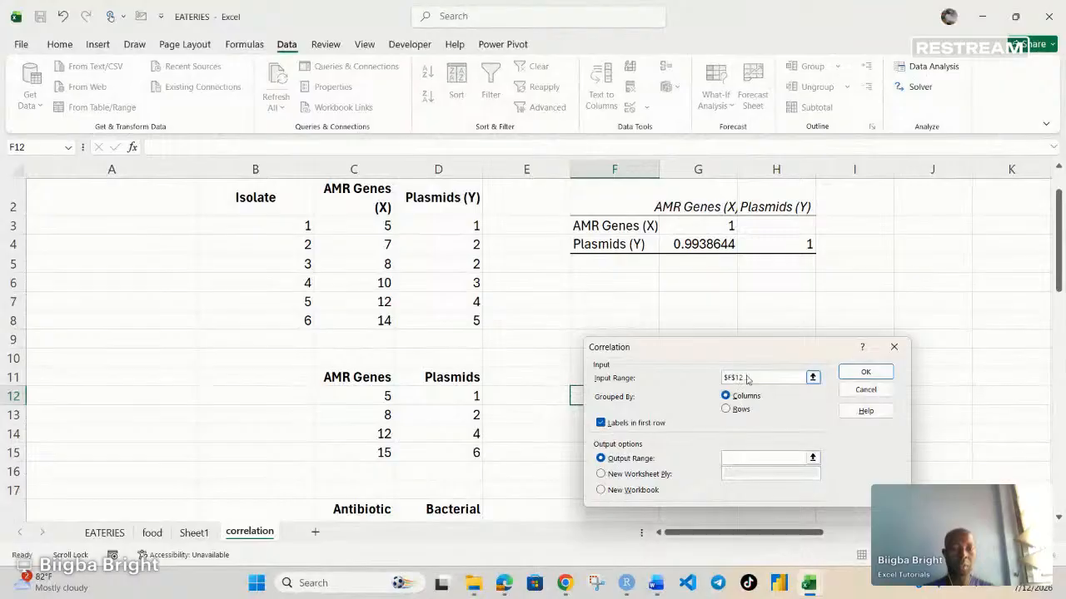
drag(739, 376, 677, 381)
key(BackSpace)
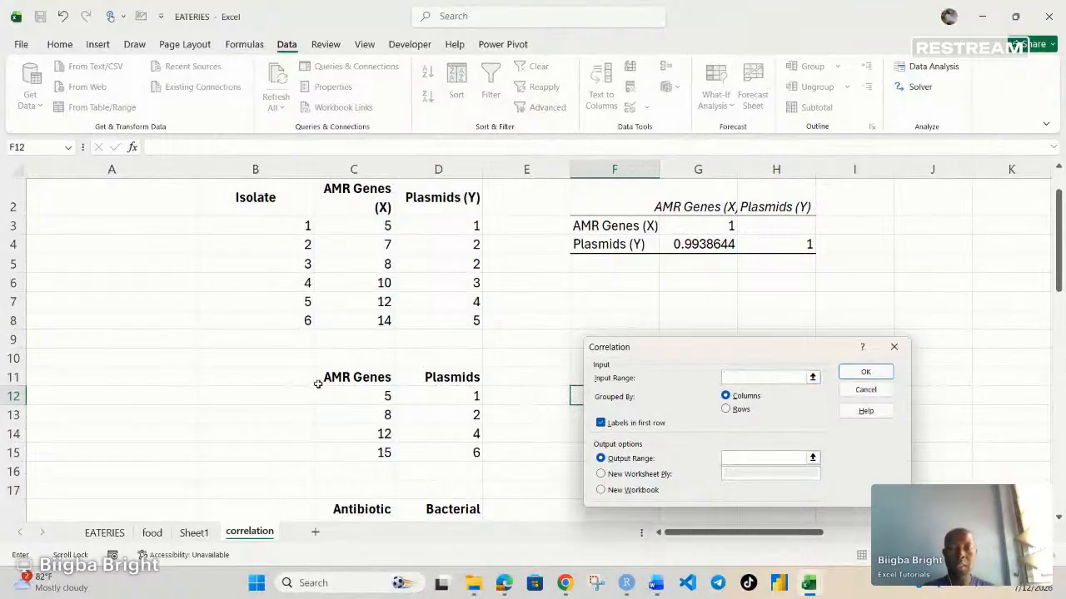
Step: Run the correlation on the second AMR Genes and Plasmids table with input range $C$11:$D$15 and output range $F$10
drag(317, 383, 467, 454)
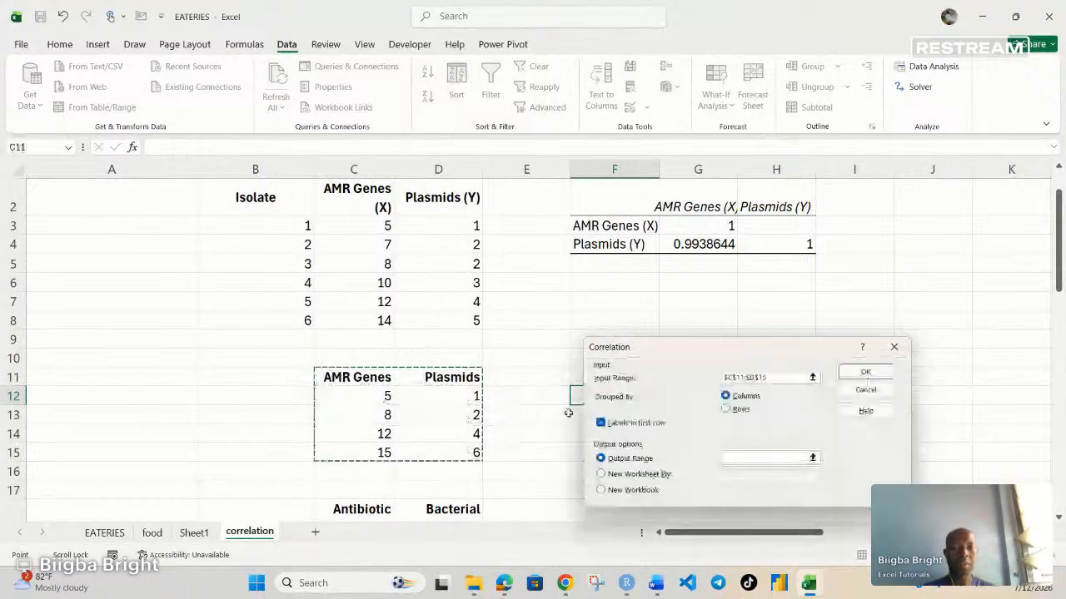
click(747, 460)
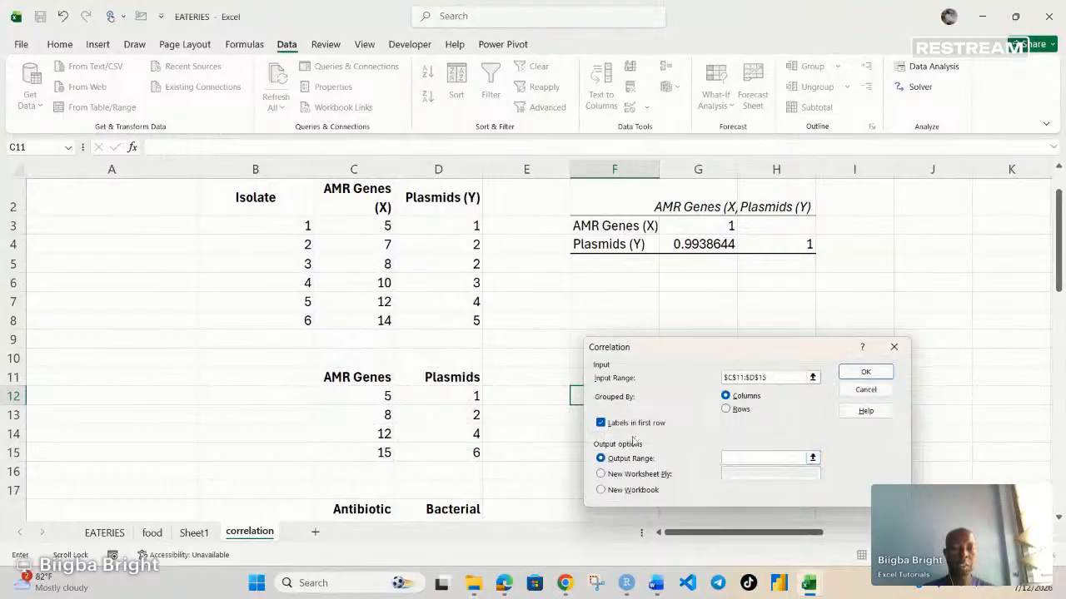
click(574, 360)
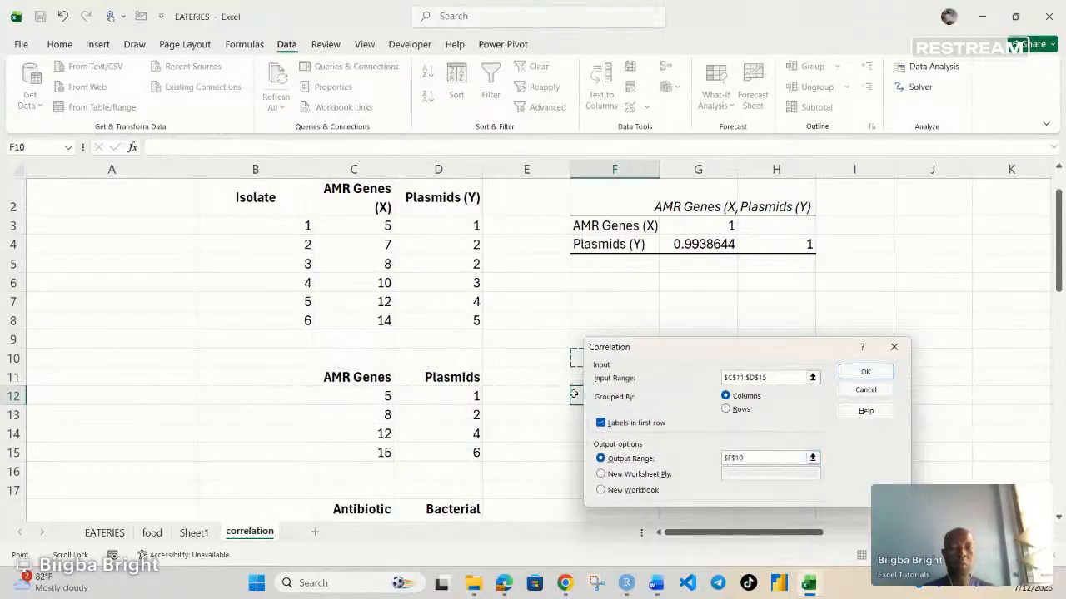
click(865, 374)
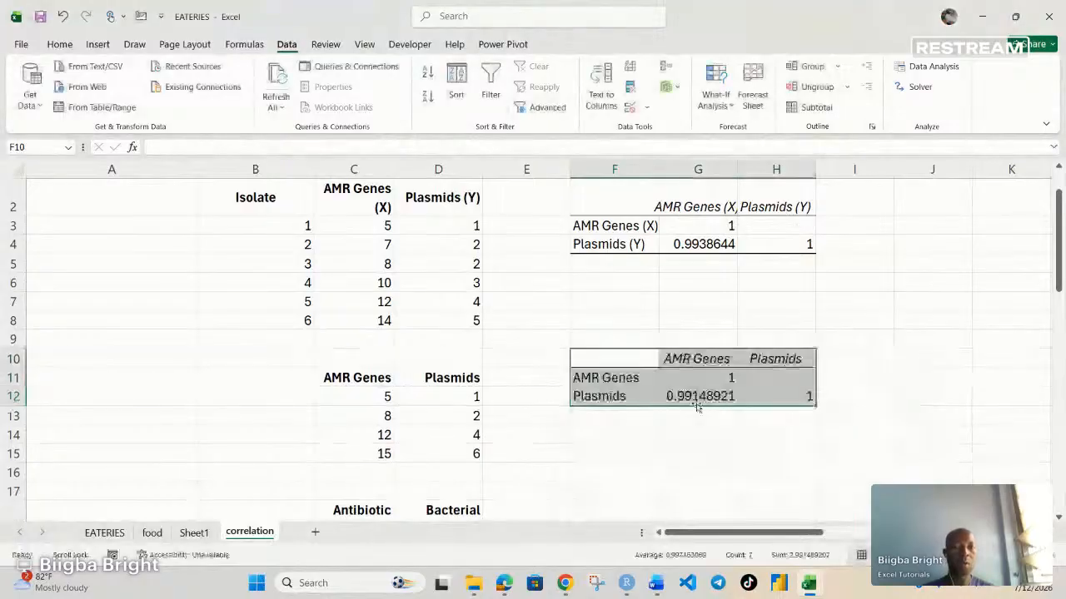
click(696, 400)
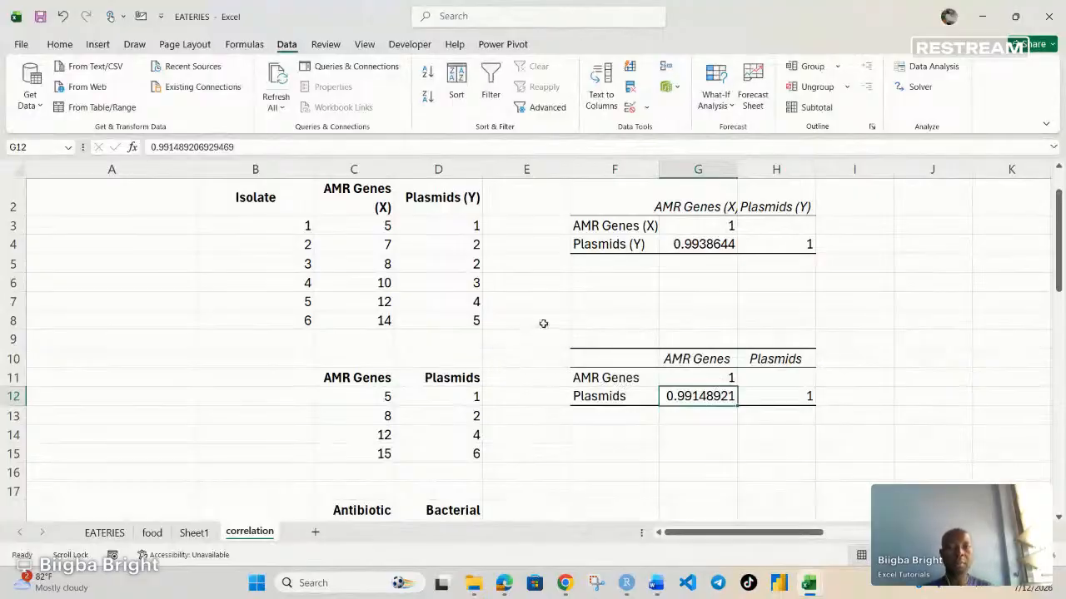
Step: Clear both correlation output tables in columns F to H and remove their leftover cell borders
scroll(599, 210, up, 1)
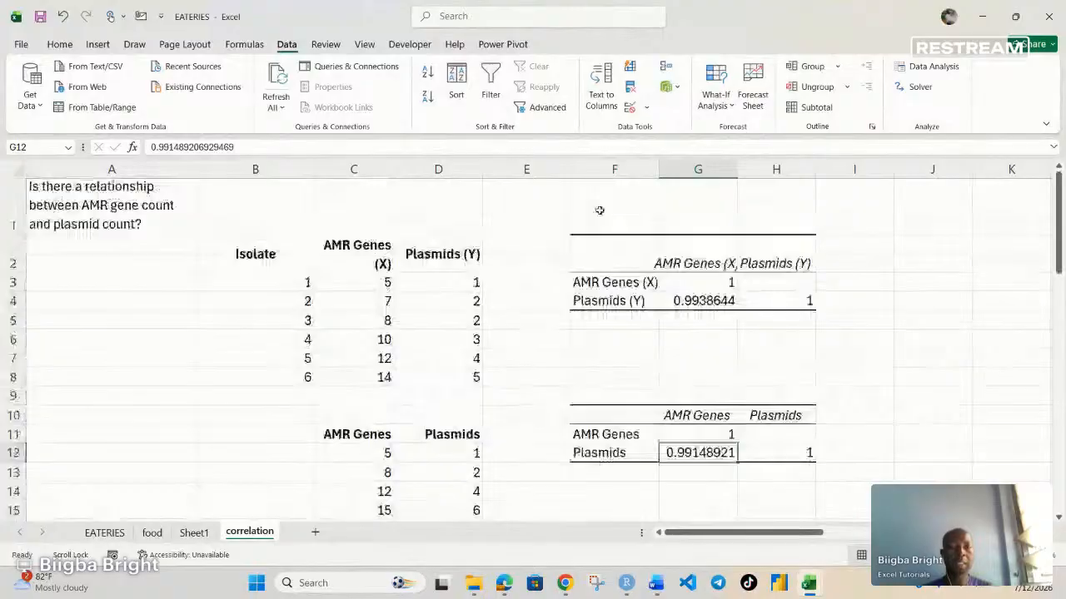
drag(600, 210, 842, 383)
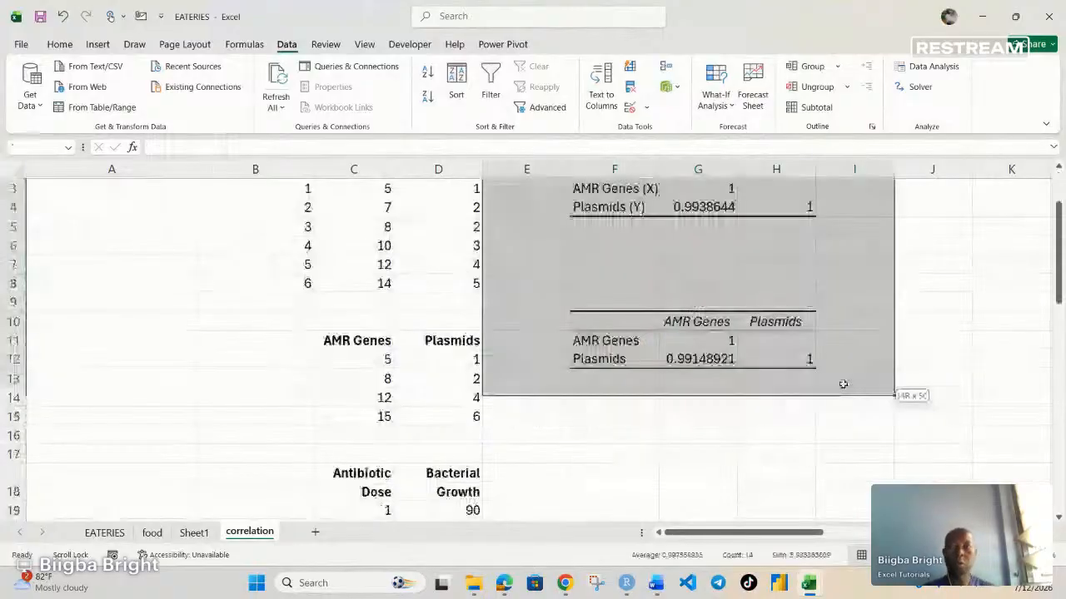
key(Delete)
scroll(714, 352, up, 1)
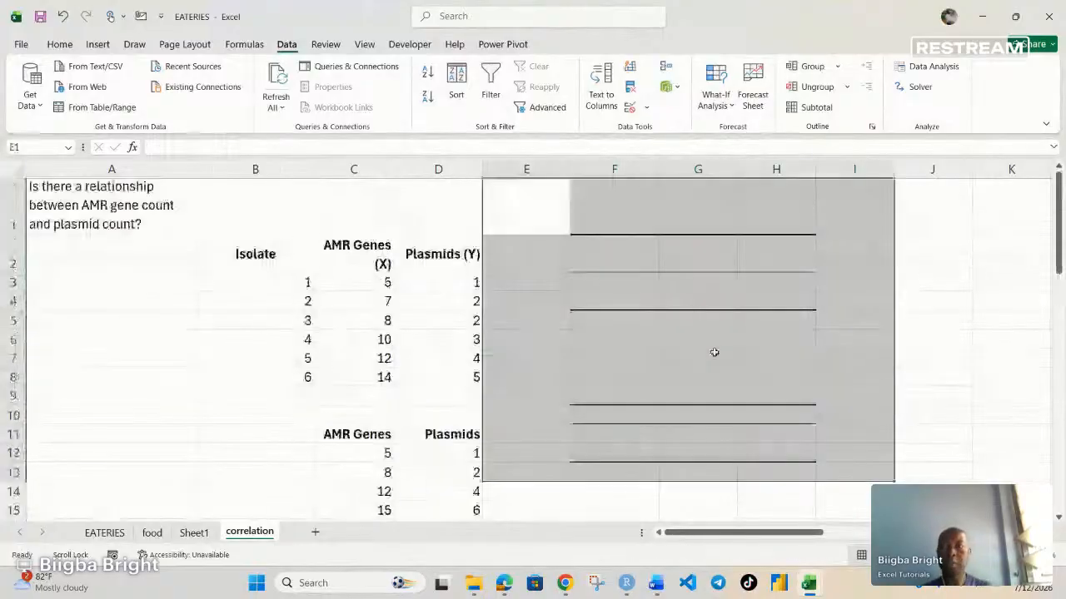
click(58, 46)
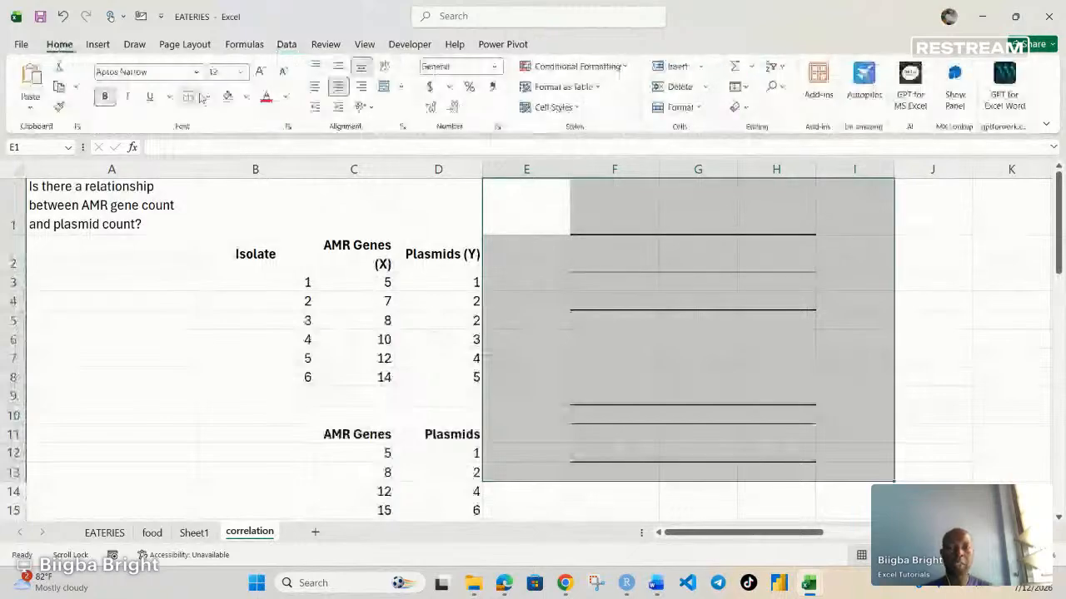
click(202, 98)
click(697, 337)
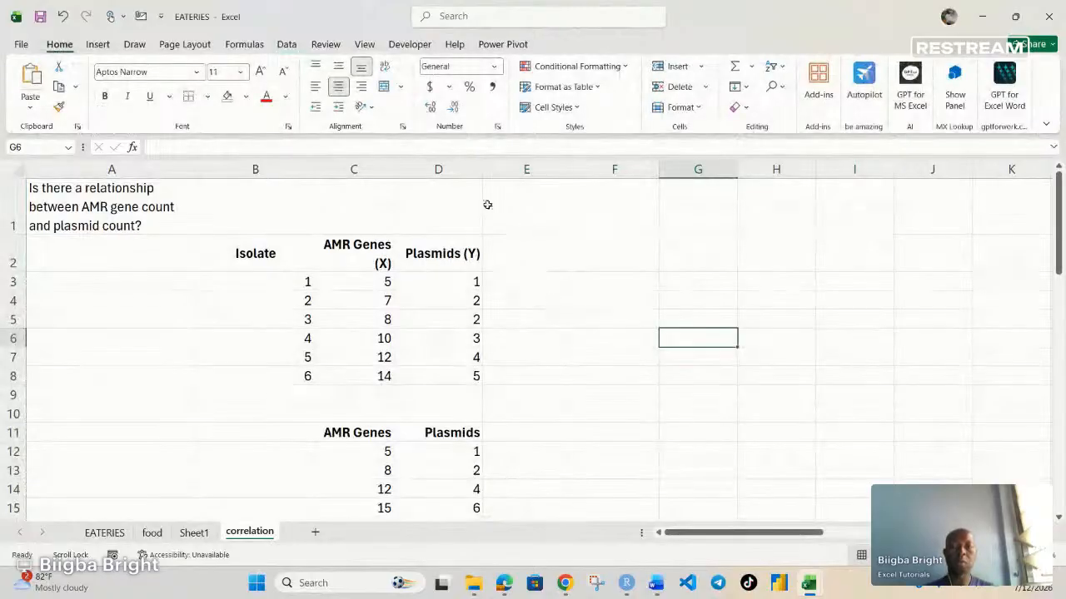
Step: Insert a plain scatter chart of the AMR Genes (X) and Plasmids (Y) data in C2:D8 and shrink it to sit beside the table
drag(351, 250, 471, 376)
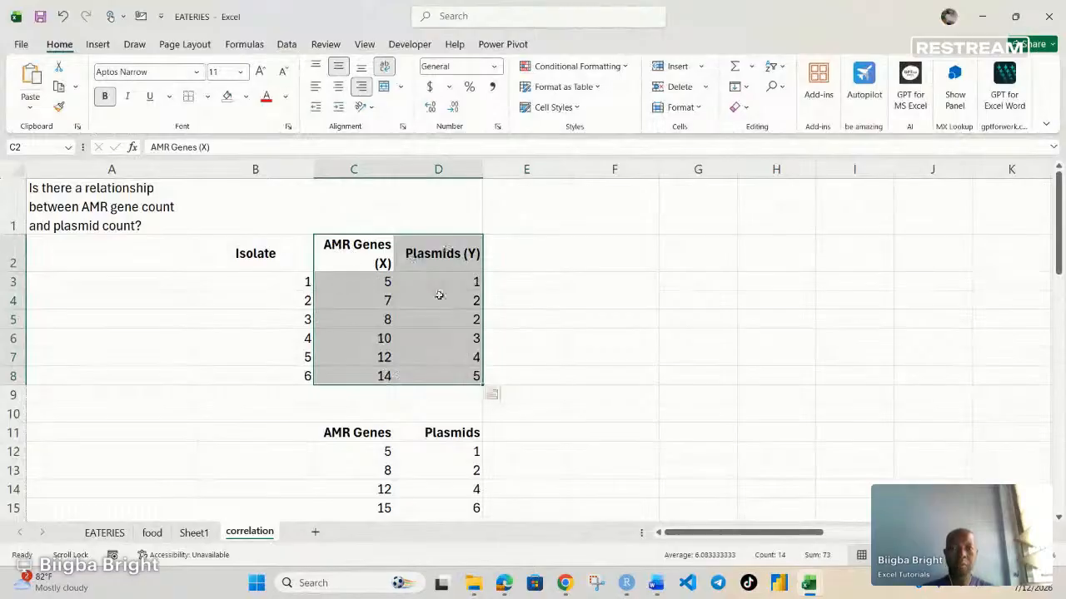
click(97, 43)
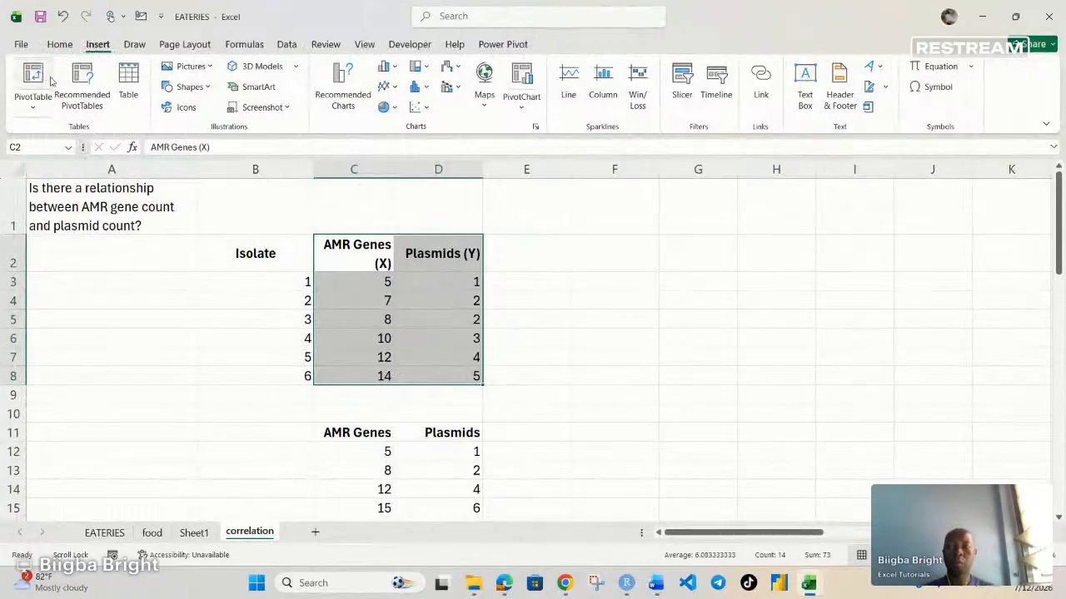
click(427, 109)
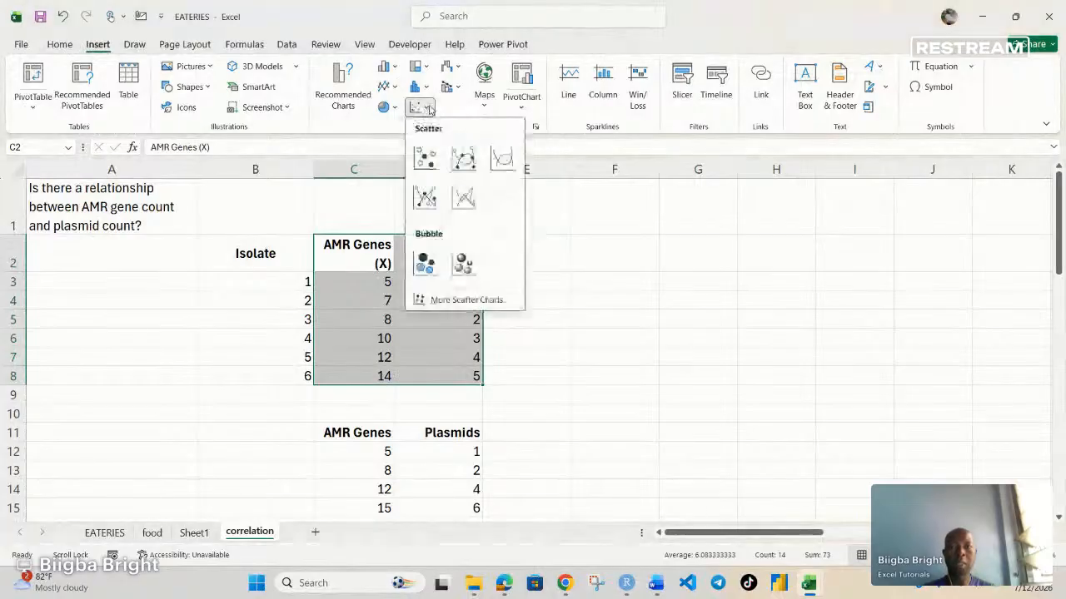
click(425, 160)
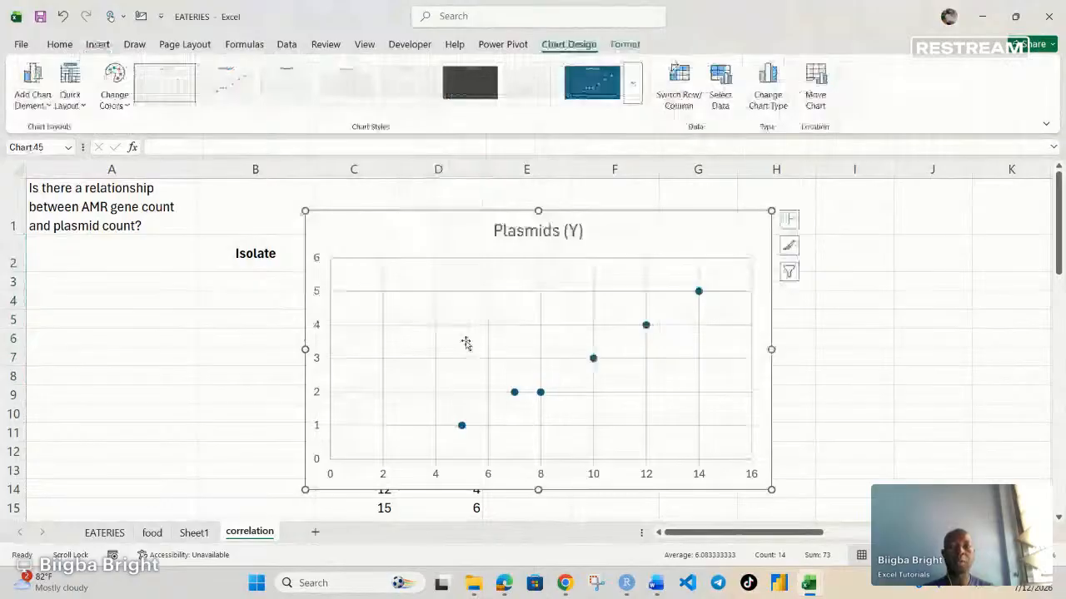
drag(306, 490, 520, 349)
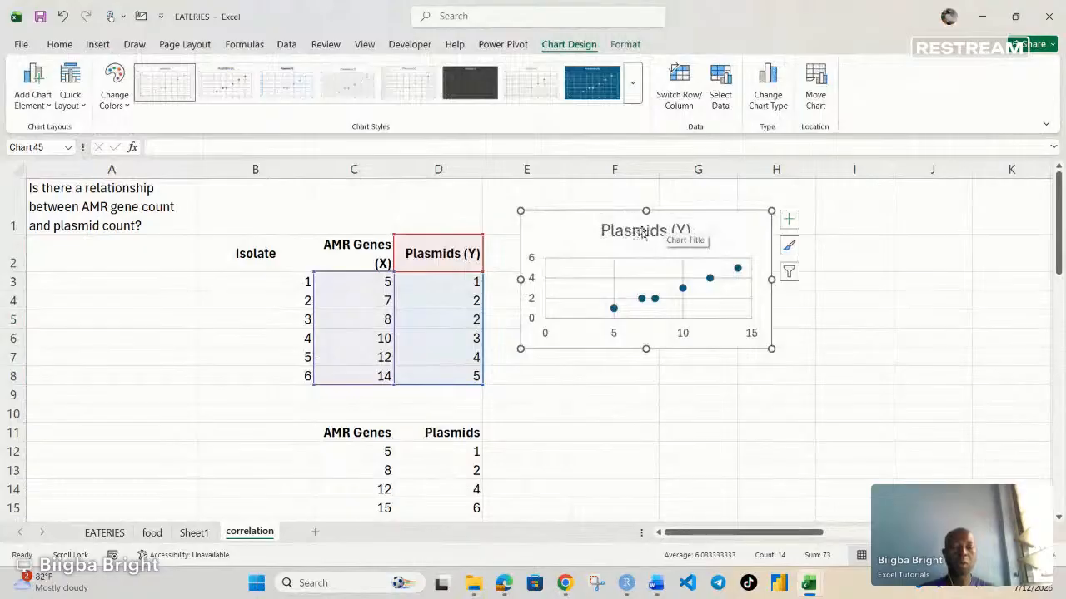
Step: Remove the gridlines from the Plasmids (Y) scatter chart and add a trendline
click(788, 219)
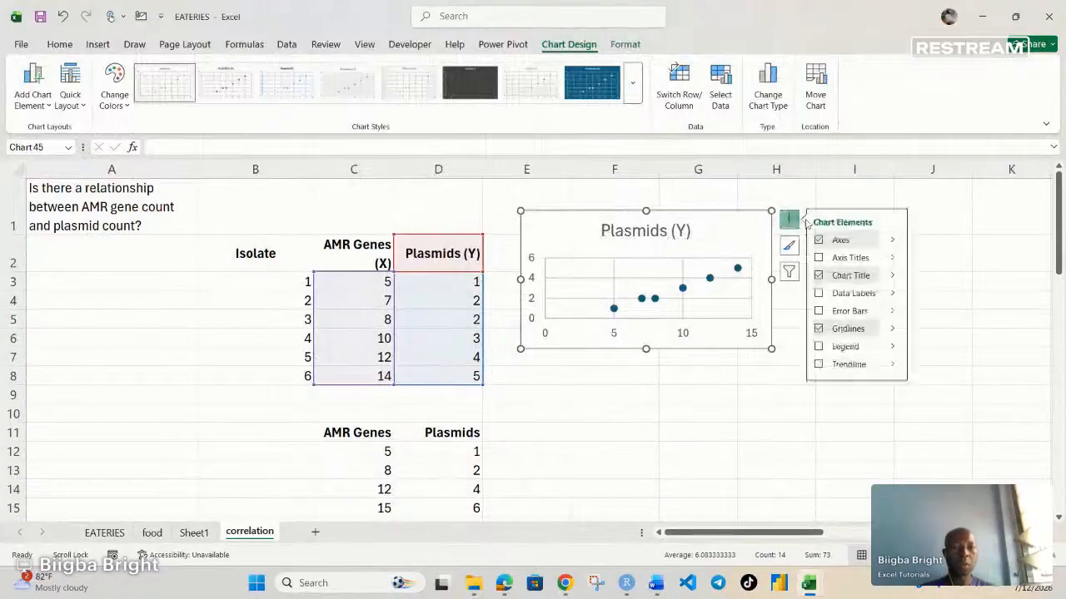
click(818, 329)
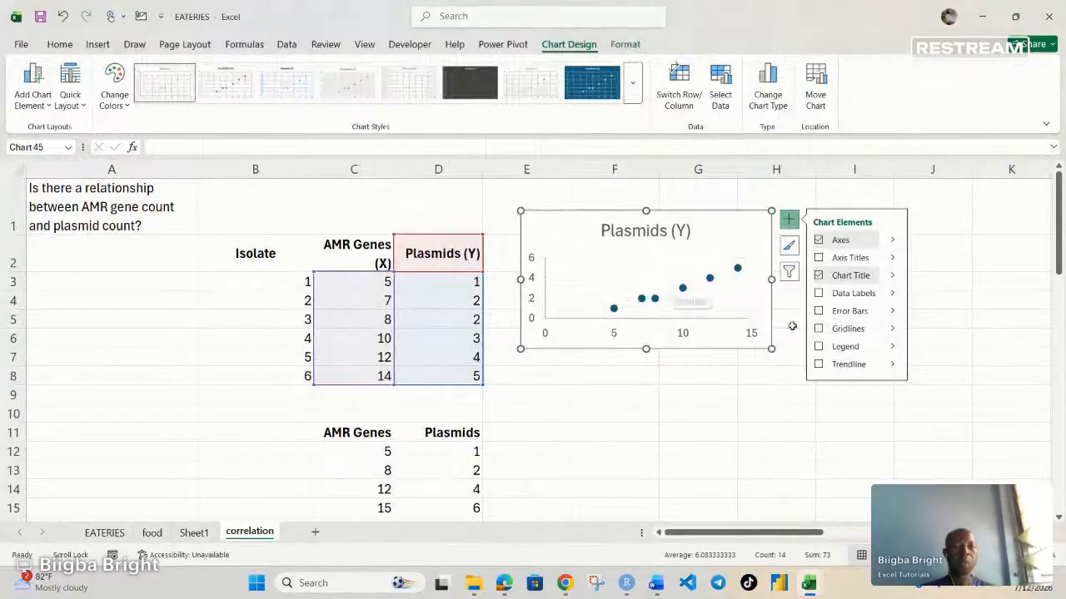
click(820, 364)
click(819, 365)
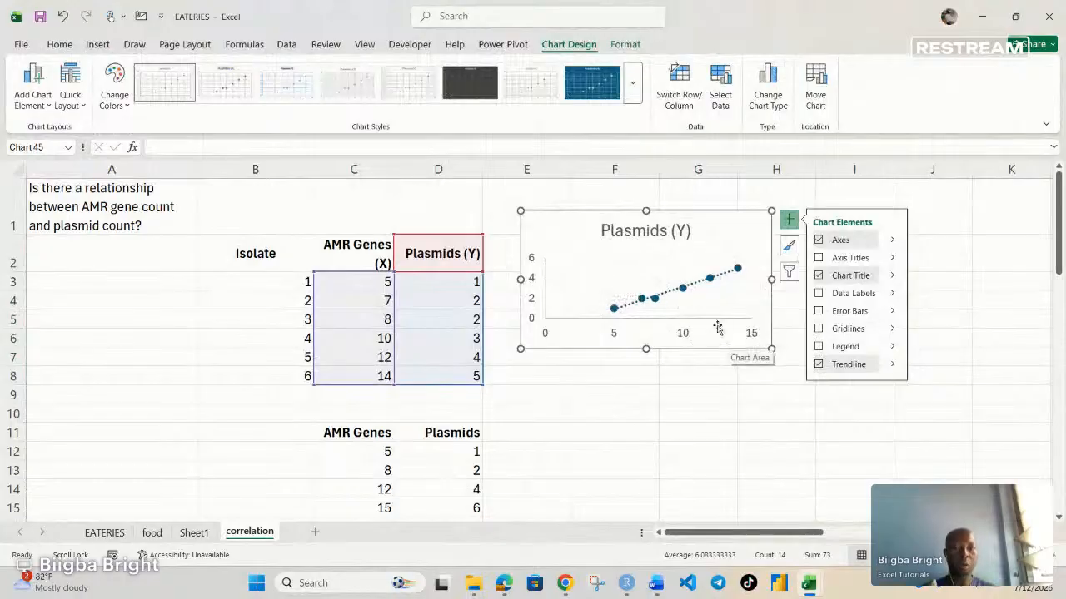
Step: Display the trendline's equation and R-squared value on the scatter chart through the trendline formatting options
click(889, 364)
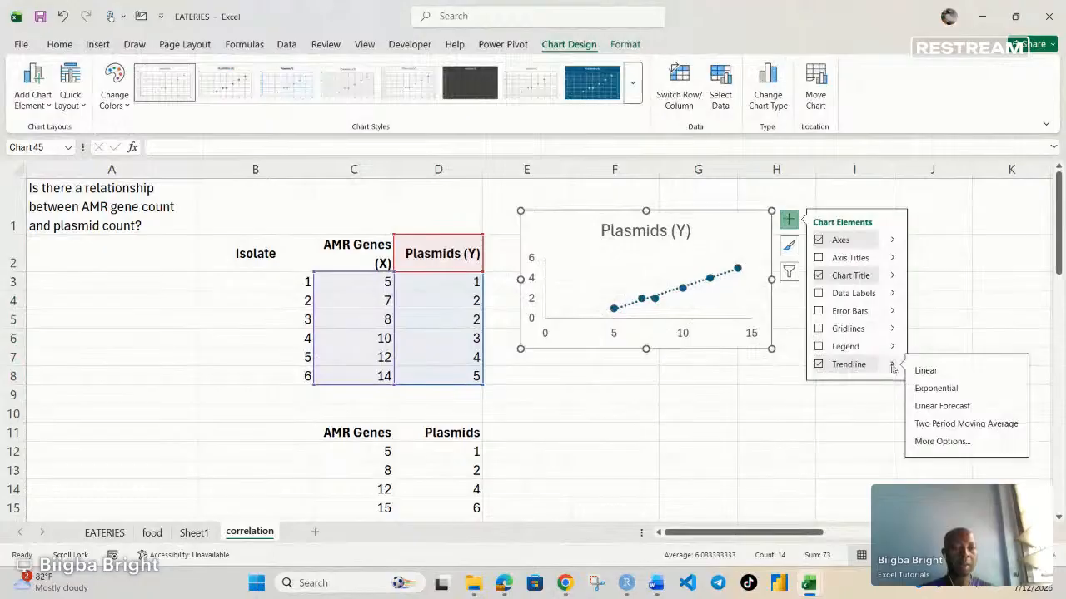
click(942, 441)
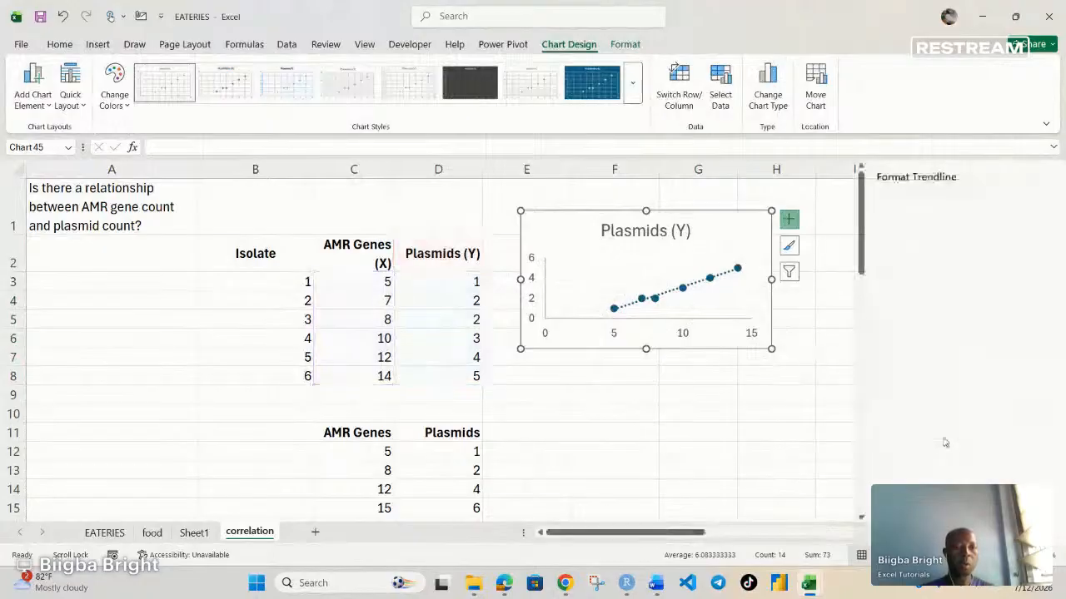
scroll(943, 420, down, 2)
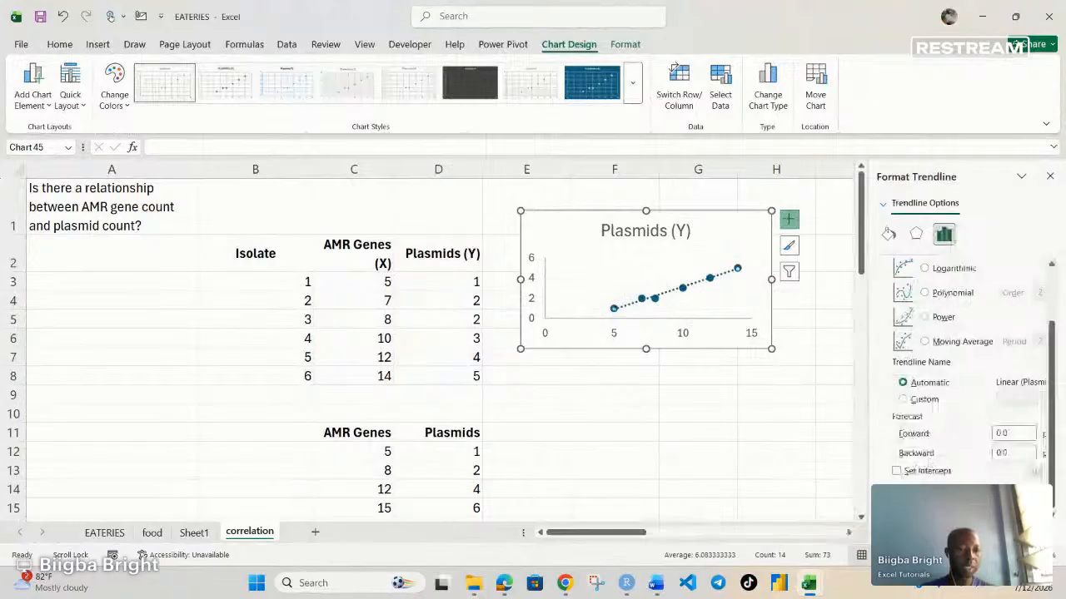
click(897, 489)
click(896, 507)
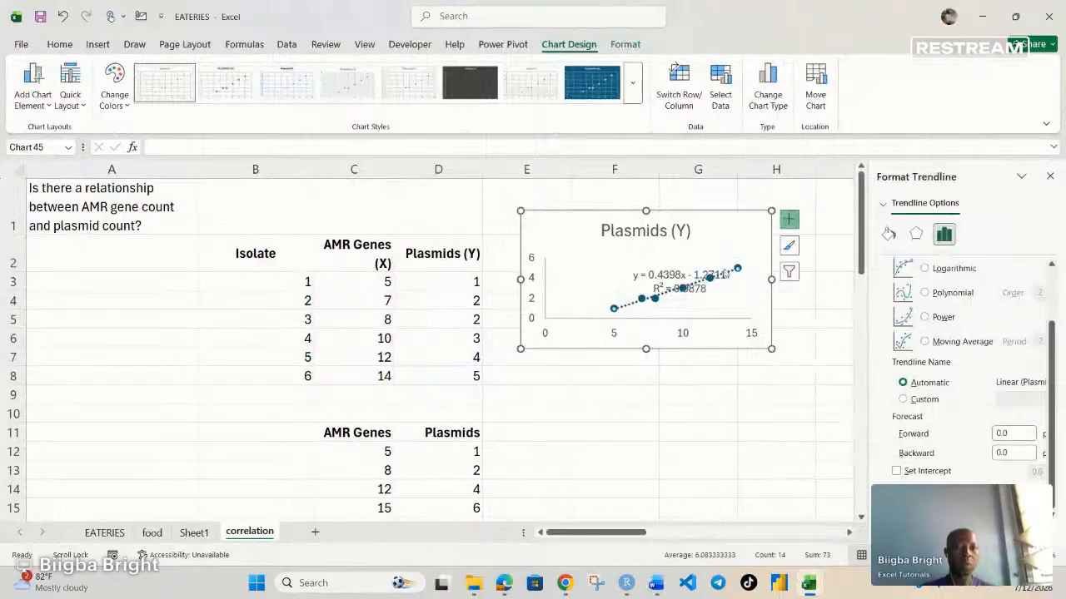
Step: Close the trendline formatting options and move the equation and R-squared label above the trendline in the Plasmids (Y) chart
click(1050, 177)
click(666, 298)
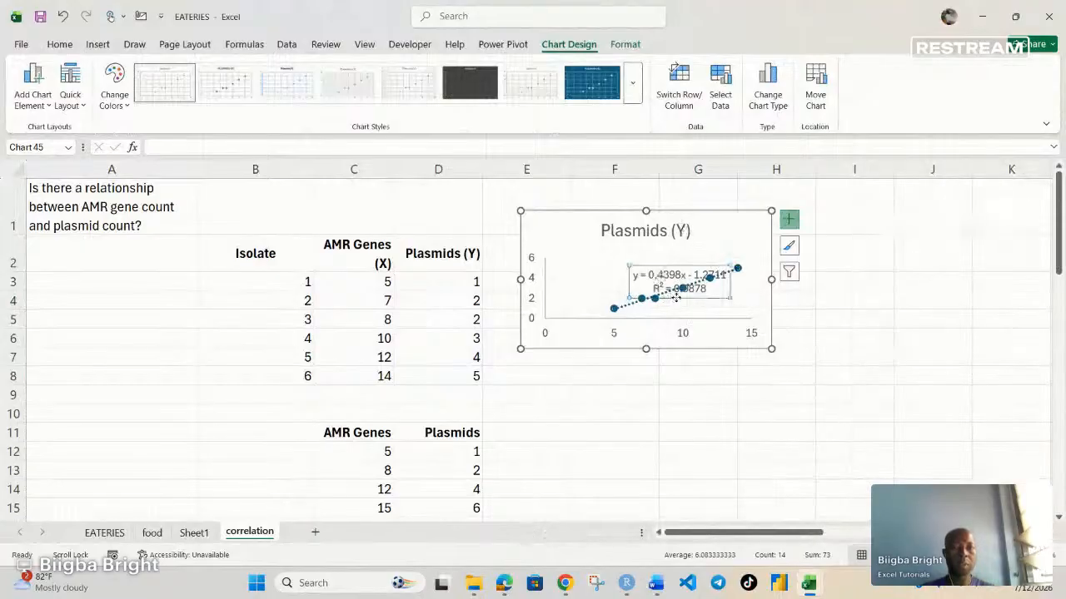
drag(670, 298, 620, 277)
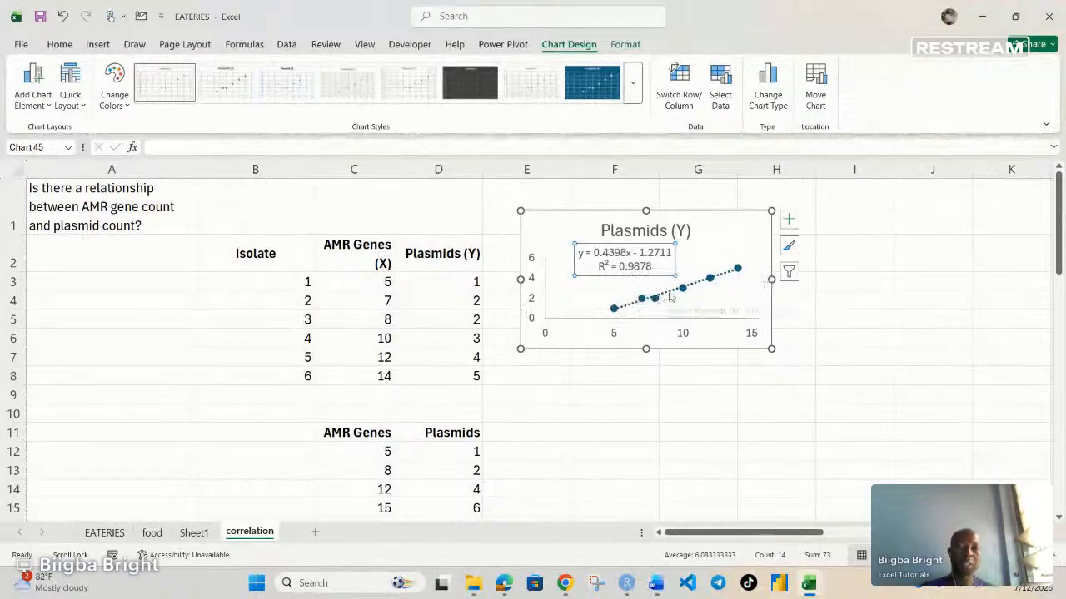
click(702, 259)
click(572, 240)
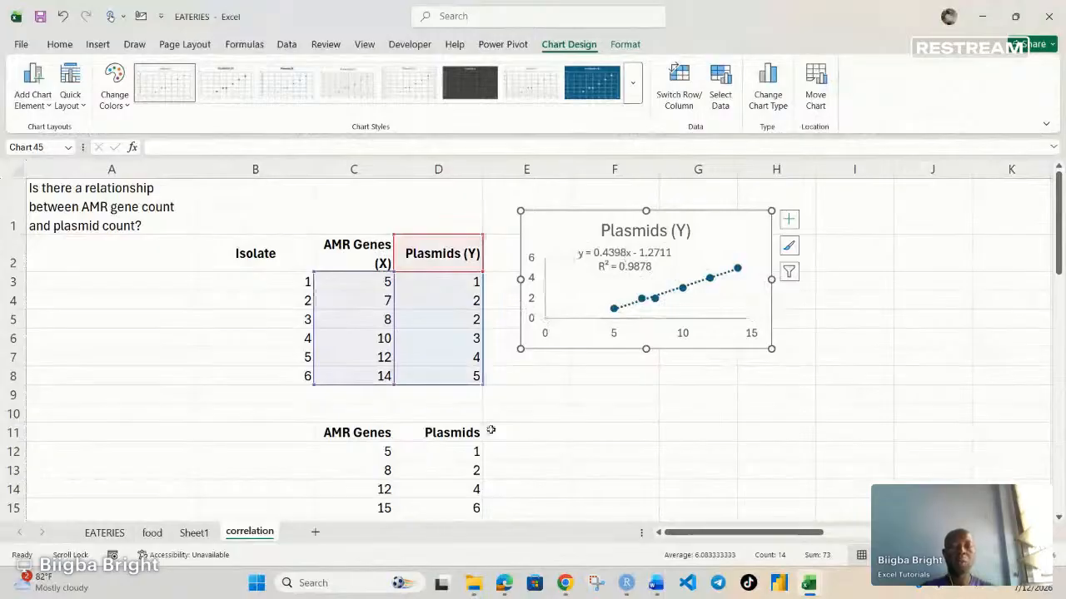
Step: Insert a plain scatter chart of the AMR Genes and Plasmids data in C11:D15
scroll(490, 430, down, 2)
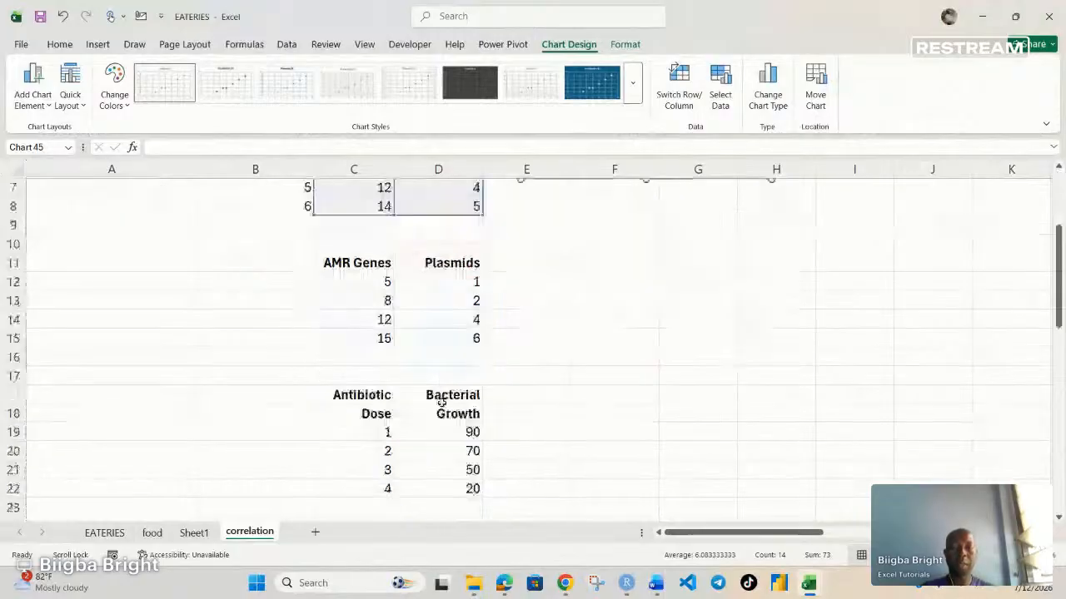
scroll(441, 402, up, 1)
drag(367, 320, 438, 395)
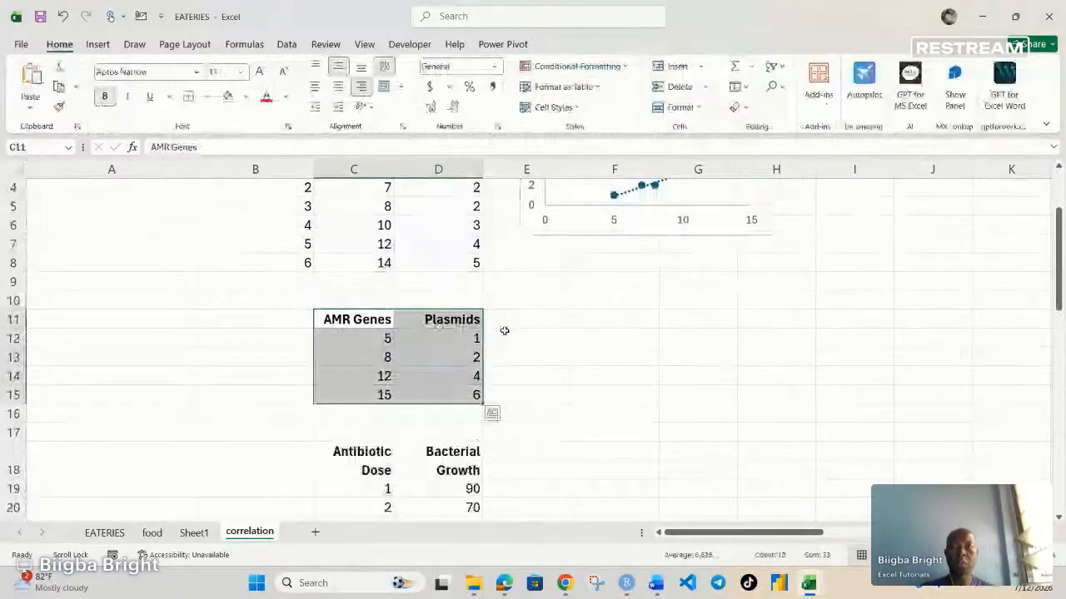
click(97, 46)
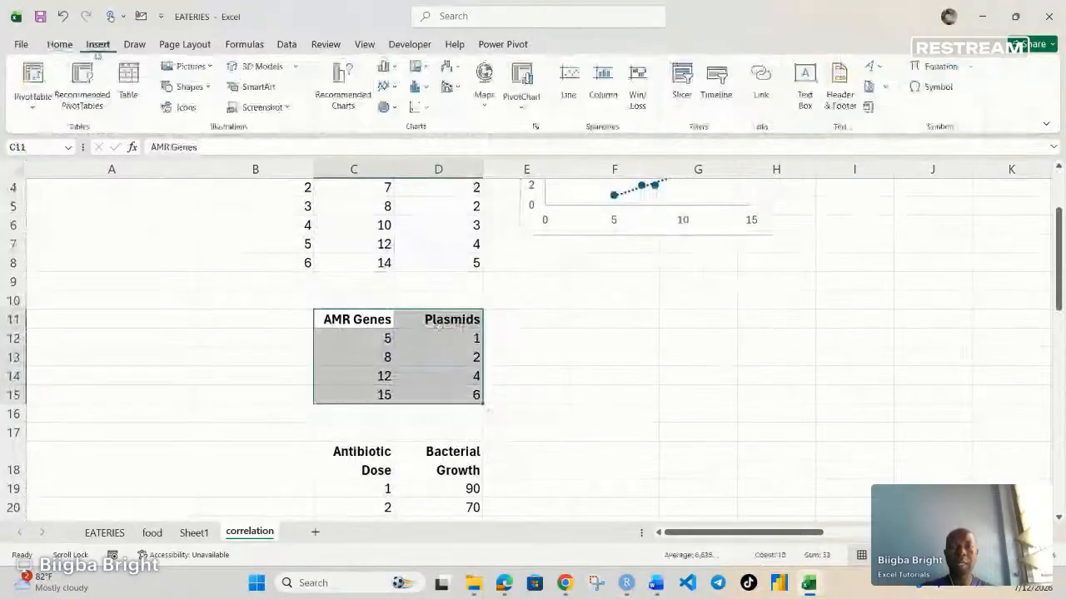
click(421, 108)
click(424, 158)
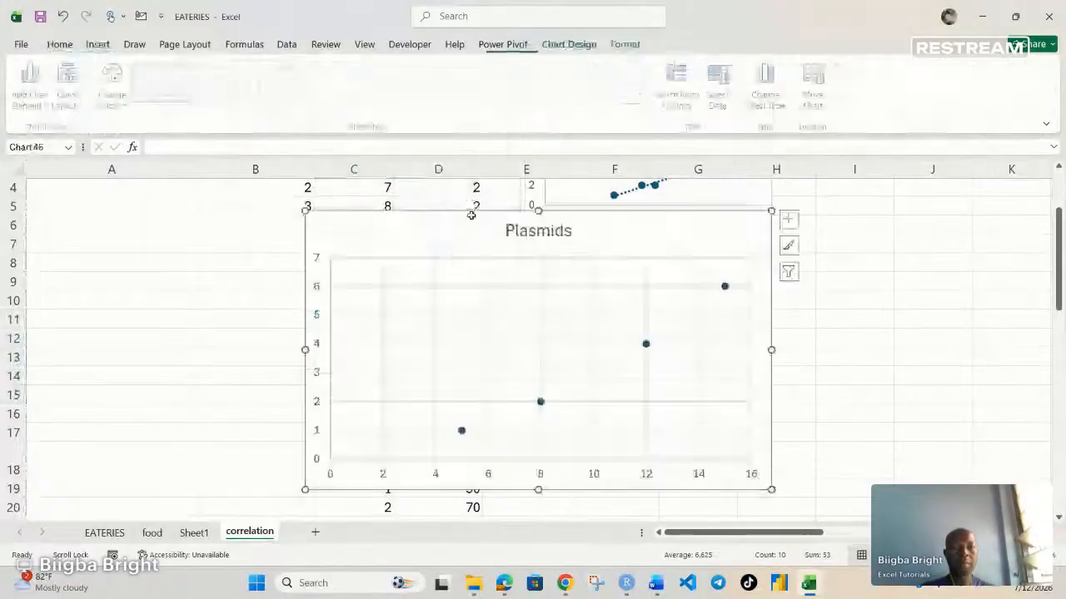
Step: Remove the gridlines from the Plasmids chart and add a trendline showing its equation and R-squared value
click(791, 221)
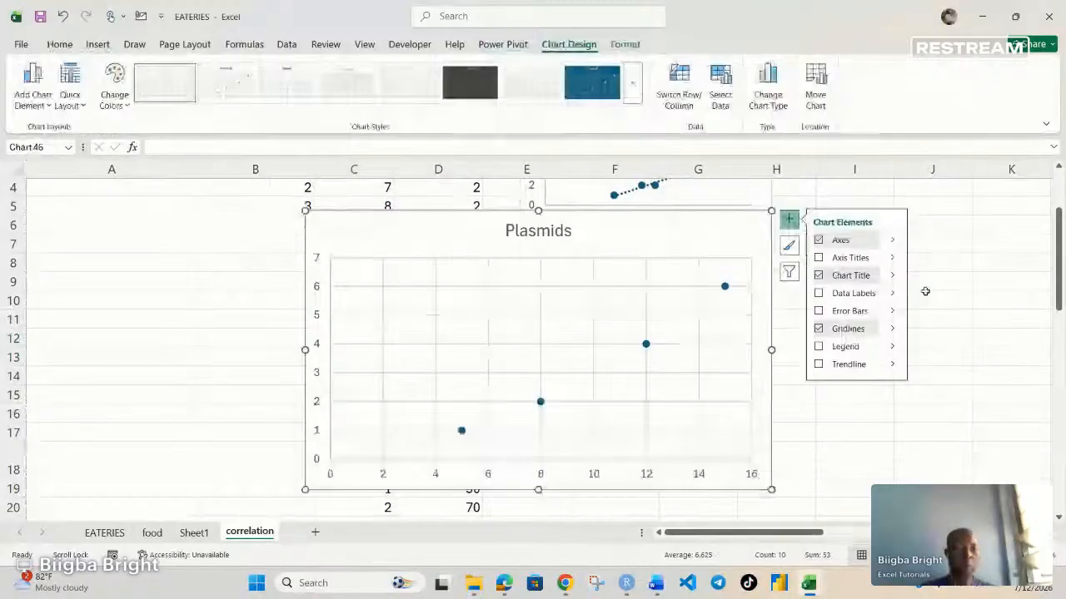
click(708, 248)
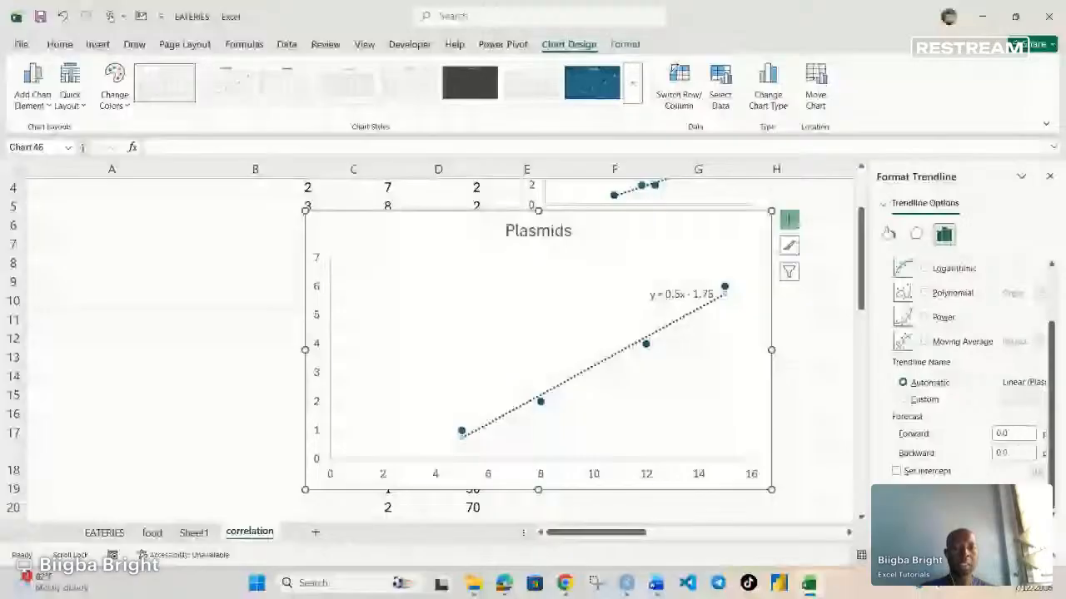
click(897, 508)
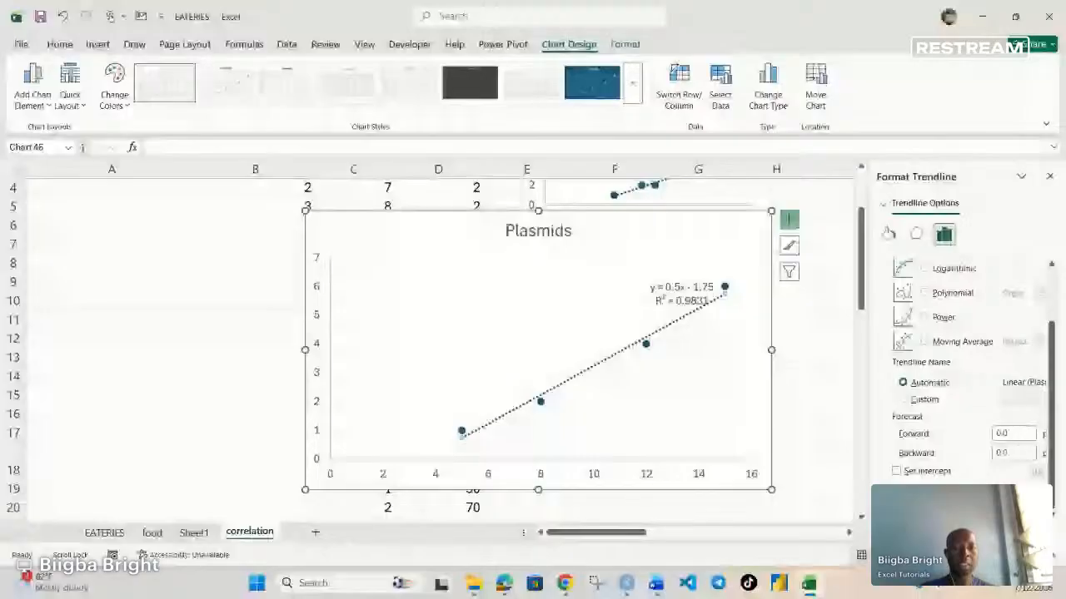
Step: Move the equation label clear of the trendline in the Plasmids chart and shrink the chart to sit beside the table in C11:D15
click(671, 293)
drag(667, 305, 556, 311)
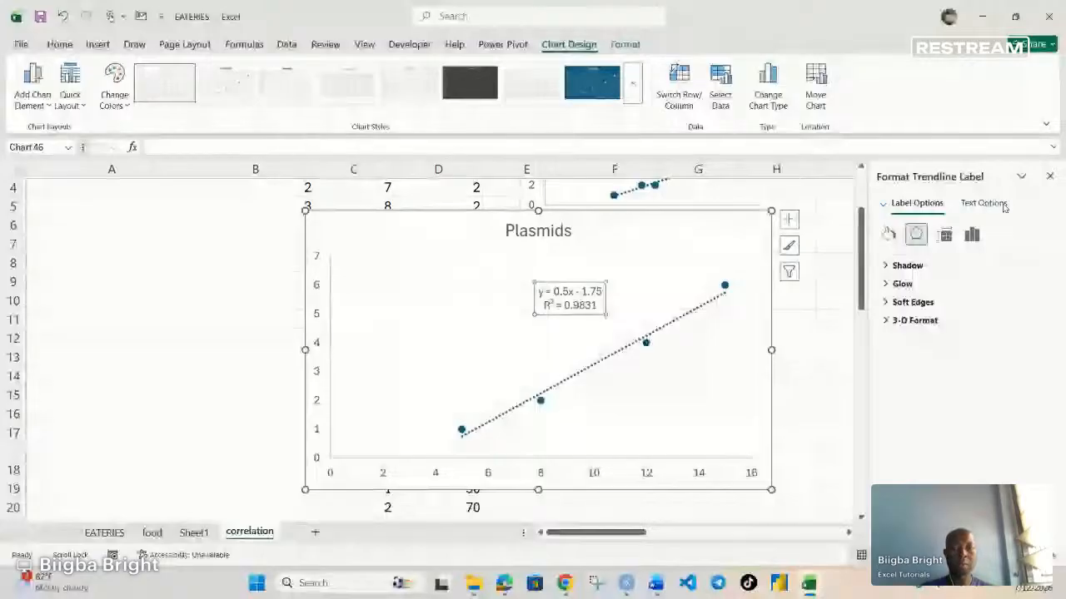
click(1050, 177)
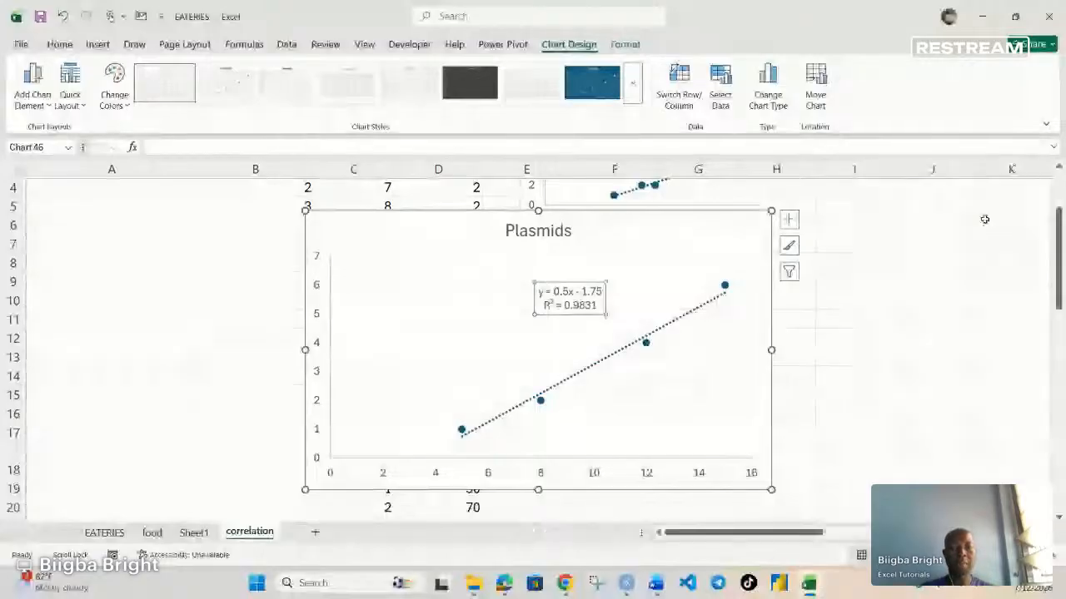
drag(304, 489, 526, 428)
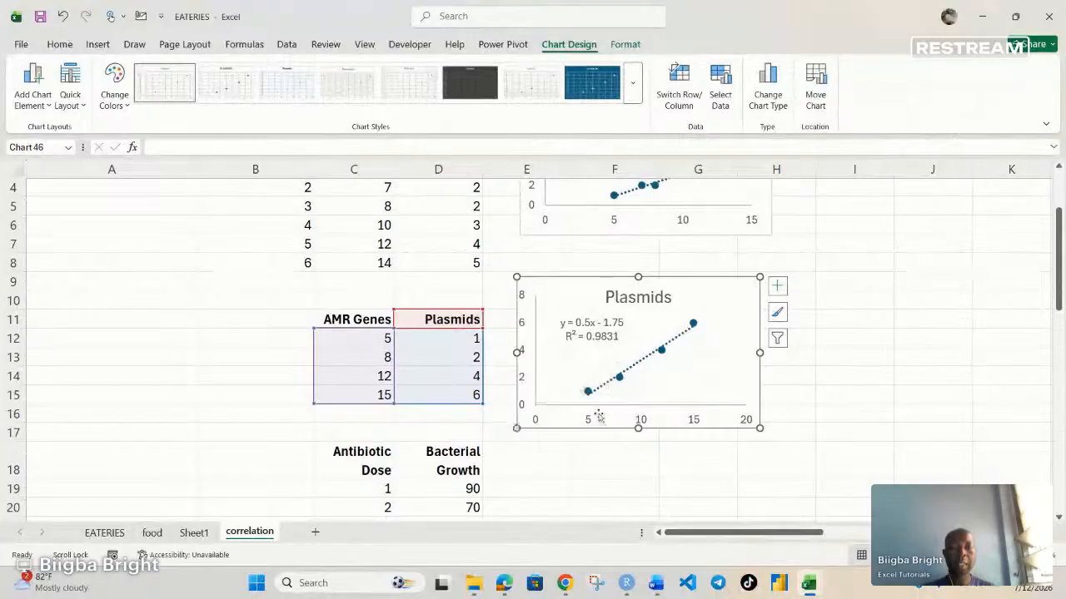
Step: Insert a plain scatter chart of the Antibiotic Dose and Bacterial Growth data in C18:D22
scroll(364, 291, down, 3)
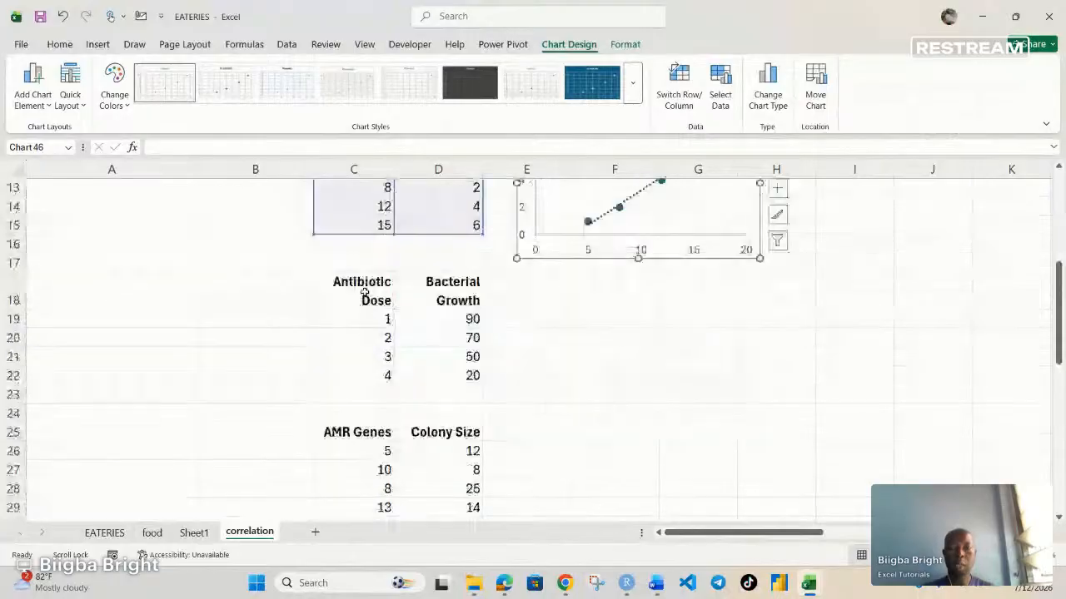
drag(363, 290, 471, 374)
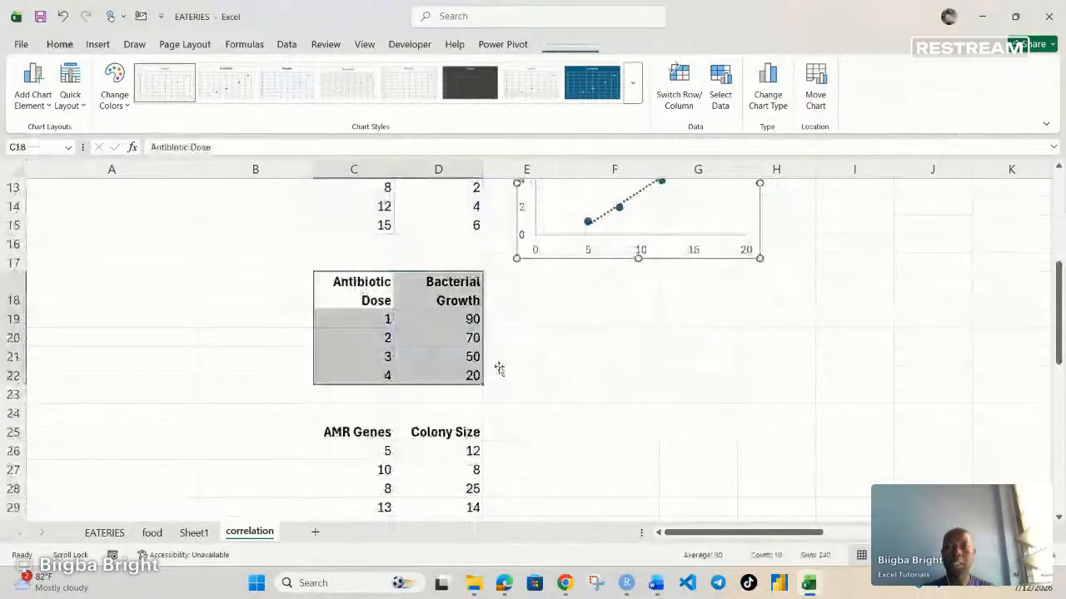
click(98, 44)
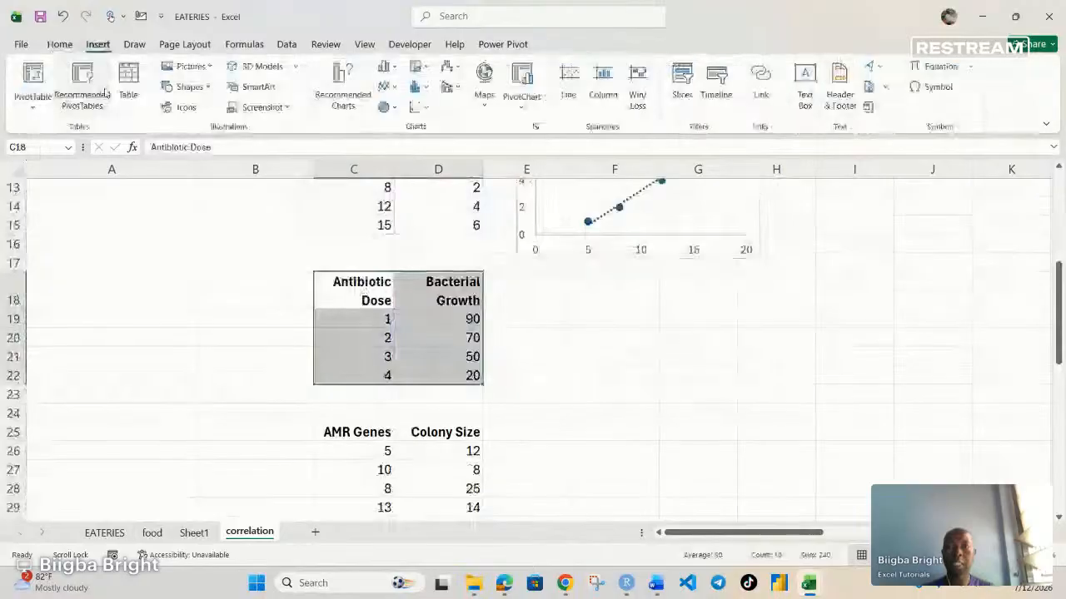
click(417, 107)
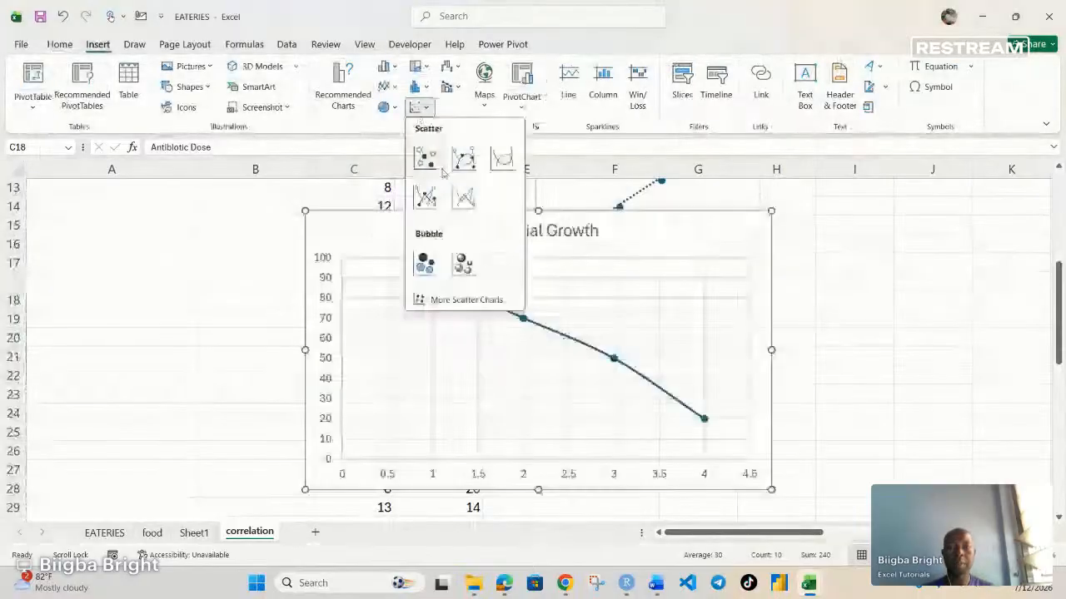
click(426, 160)
Step: Remove the gridlines from the Bacterial Growth chart and add a trendline
click(788, 219)
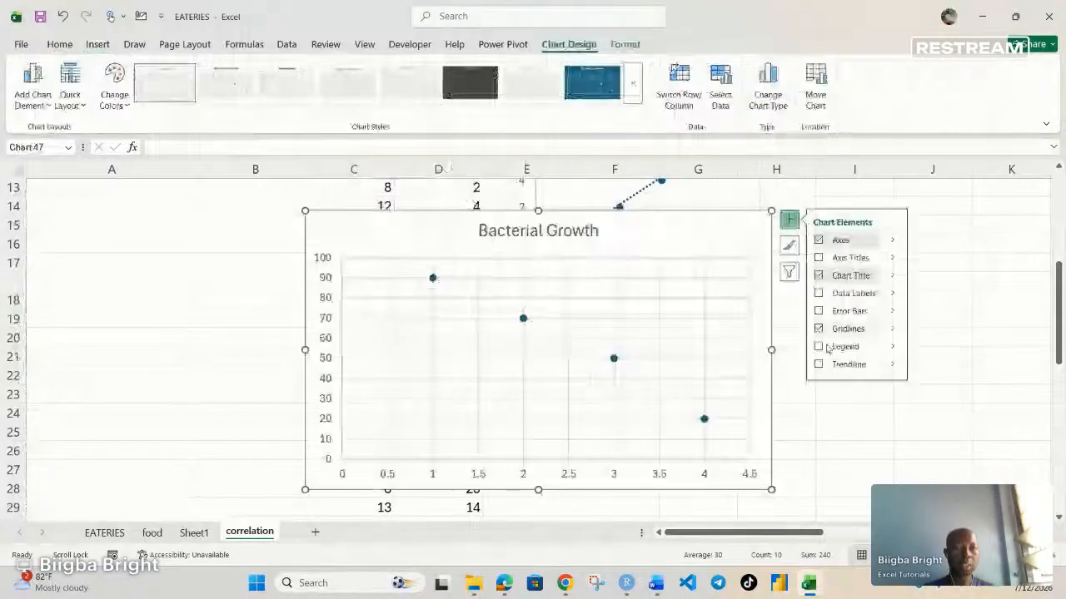
click(818, 329)
click(818, 364)
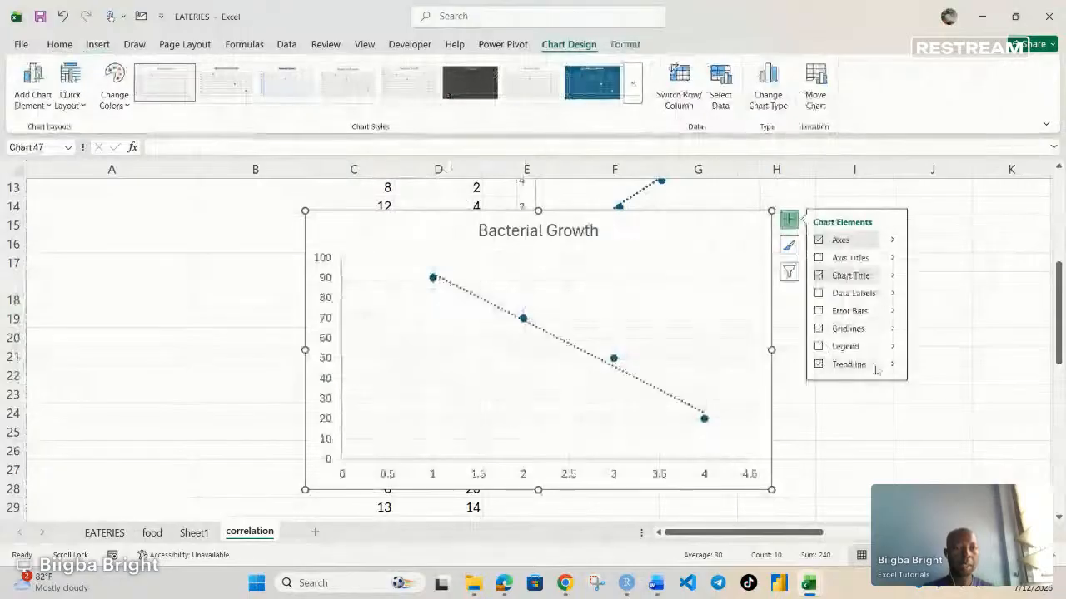
Step: Display the trendline's equation and R-squared value on the Bacterial Growth chart, and close the trendline formatting options
click(892, 364)
click(941, 442)
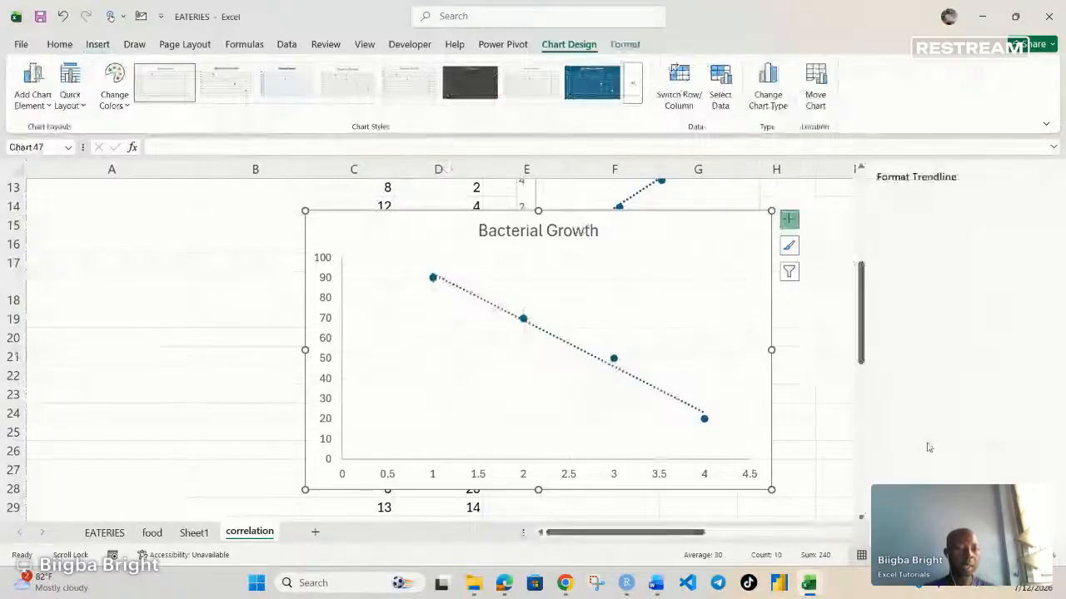
scroll(929, 447, down, 5)
click(897, 490)
click(896, 508)
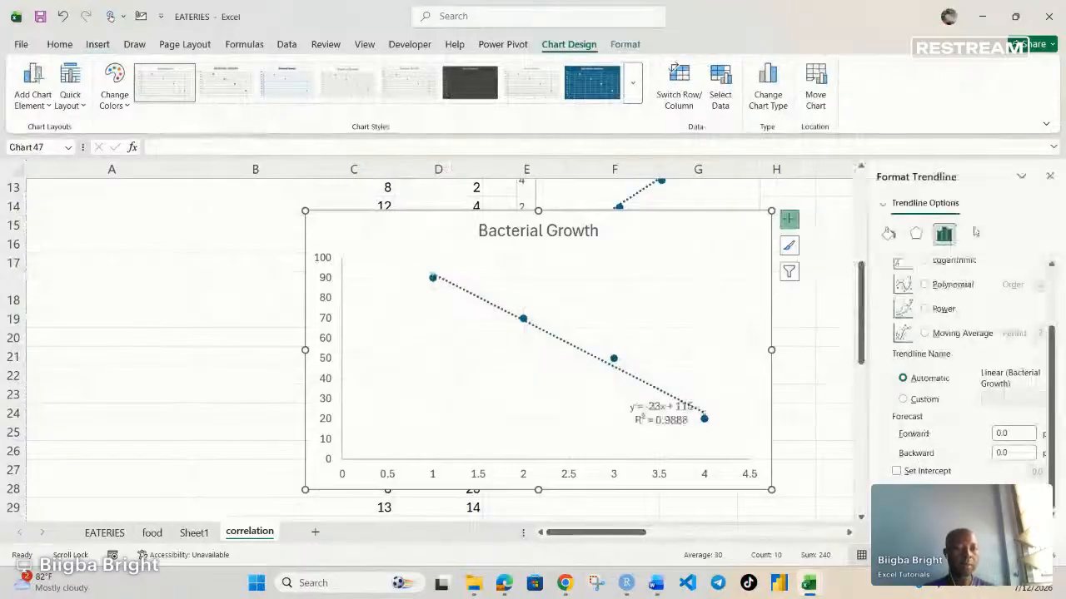
click(1050, 177)
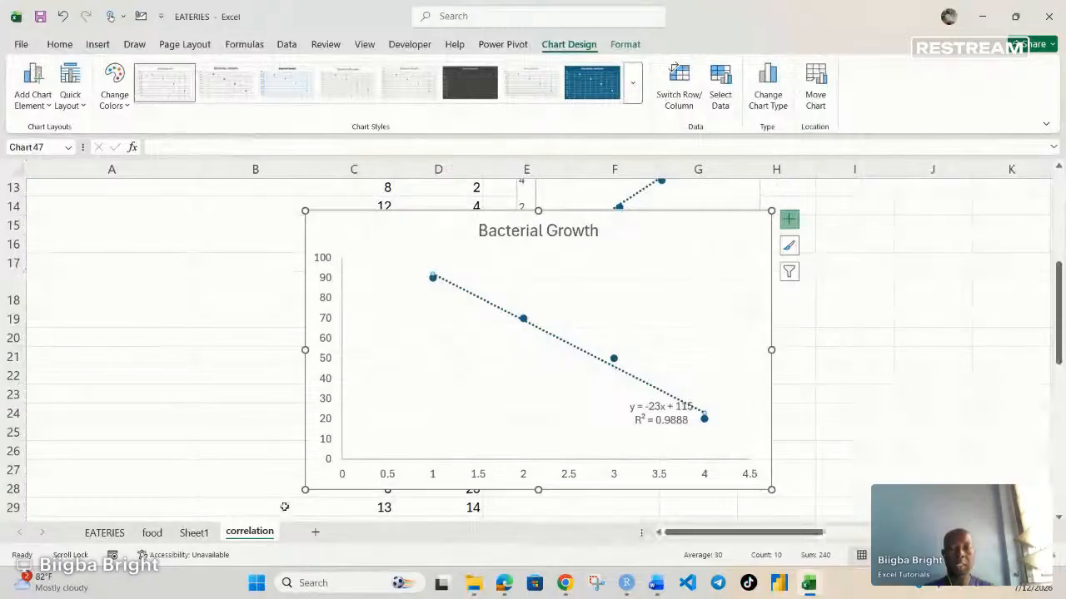
Step: Shrink the Bacterial Growth chart so it fits beside the Antibiotic Dose table and leaves room for a chart below
drag(305, 490, 556, 447)
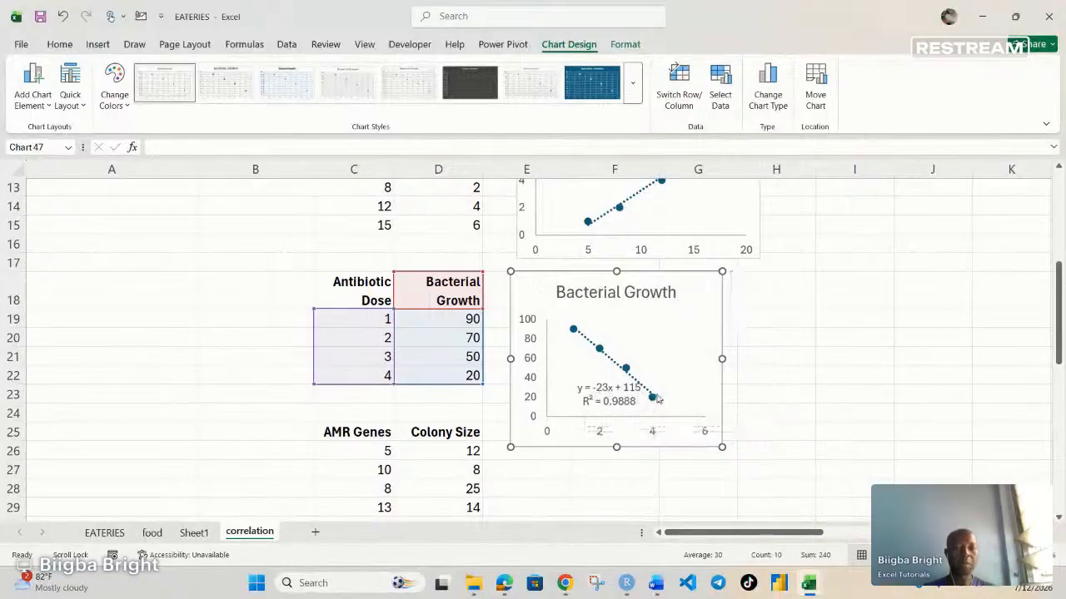
scroll(658, 400, up, 4)
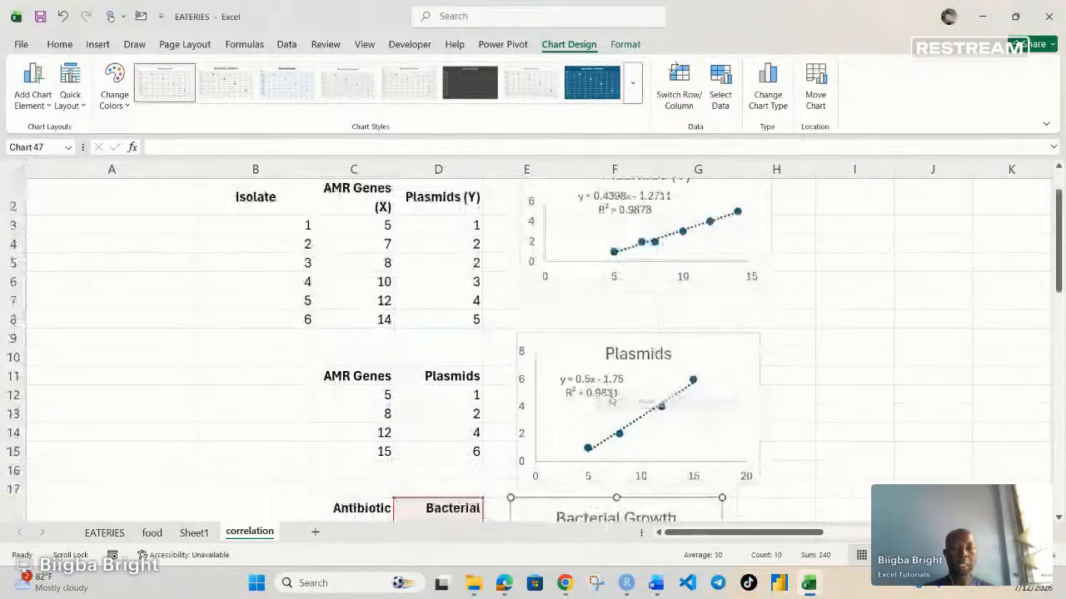
scroll(612, 401, up, 1)
scroll(613, 388, down, 5)
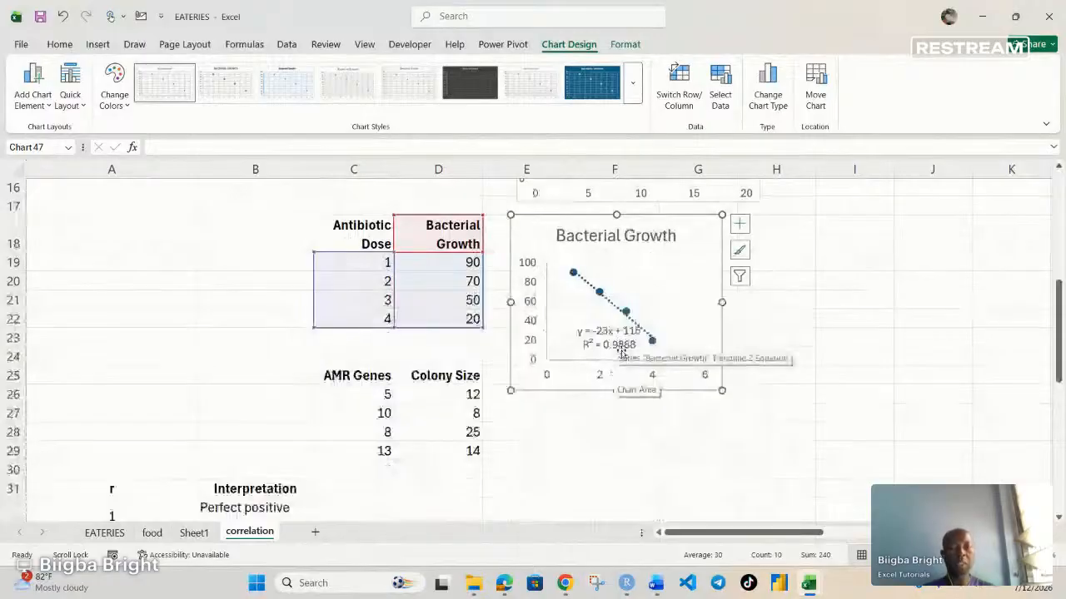
scroll(610, 386, down, 3)
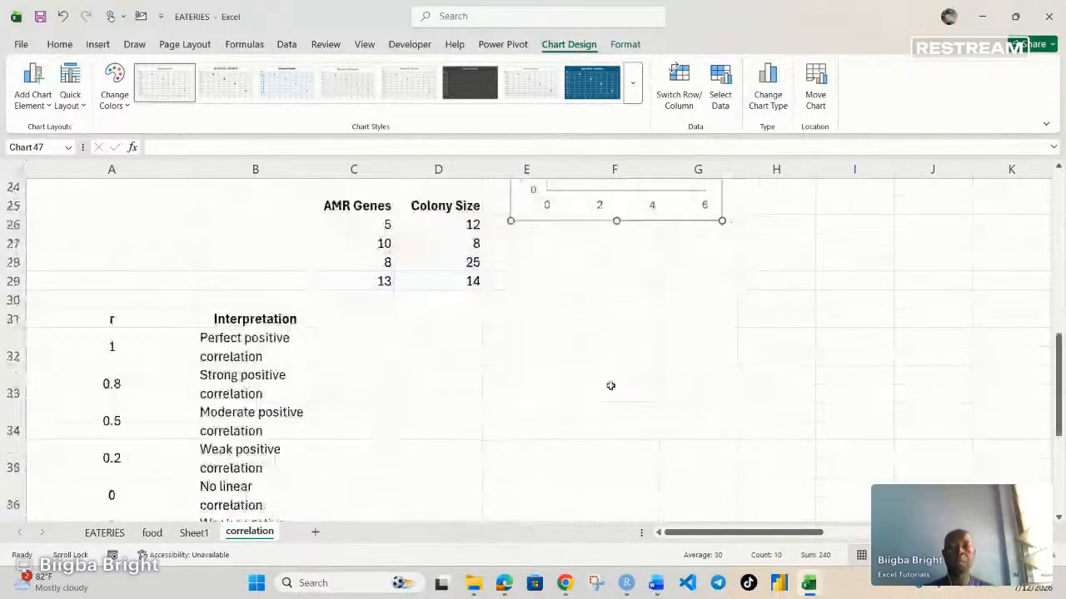
scroll(565, 371, up, 3)
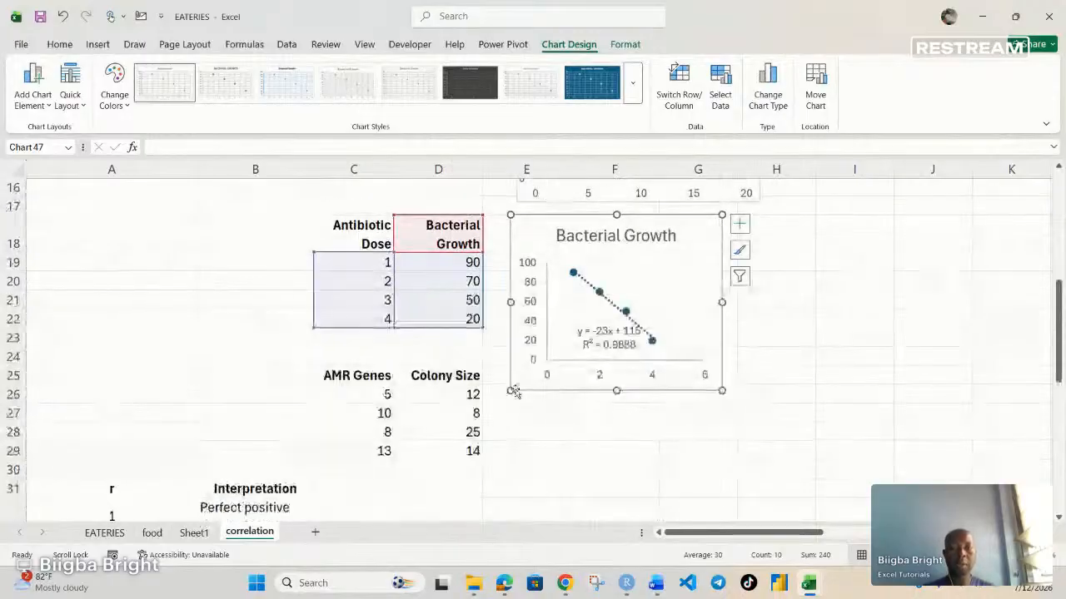
drag(512, 391, 536, 344)
Step: Insert a plain scatter chart of the AMR Genes and Colony Size data in C25:D29, shrunk and placed beside that table
drag(391, 377, 470, 450)
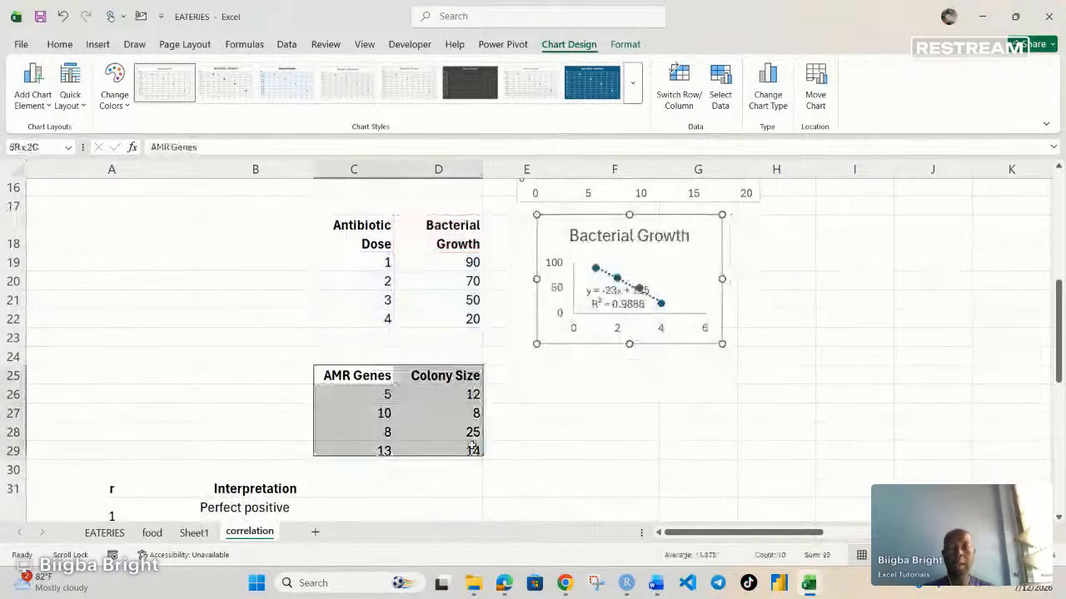
click(98, 44)
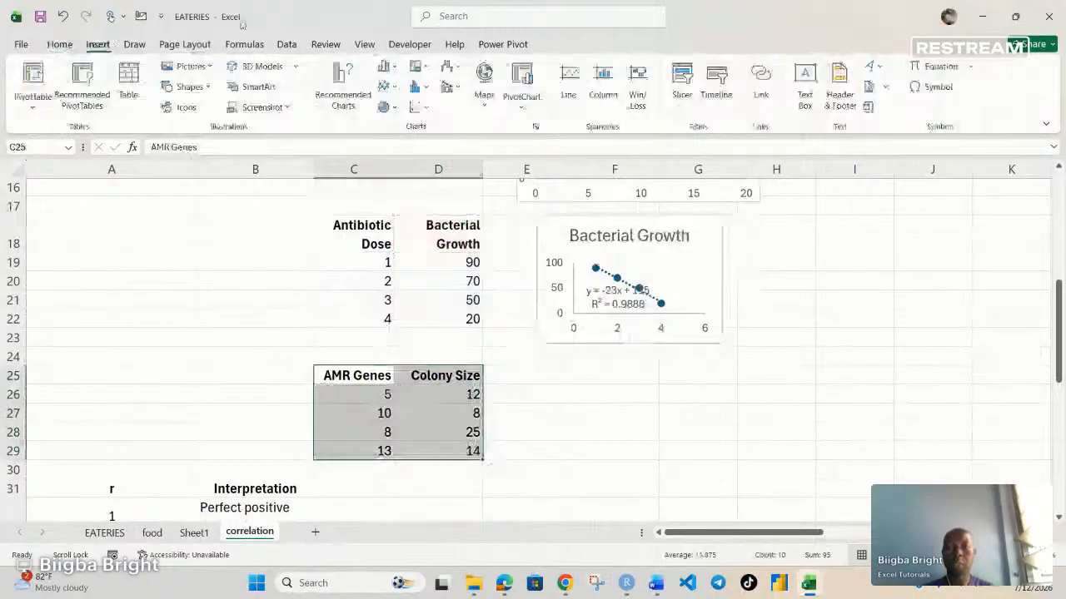
click(420, 108)
click(426, 157)
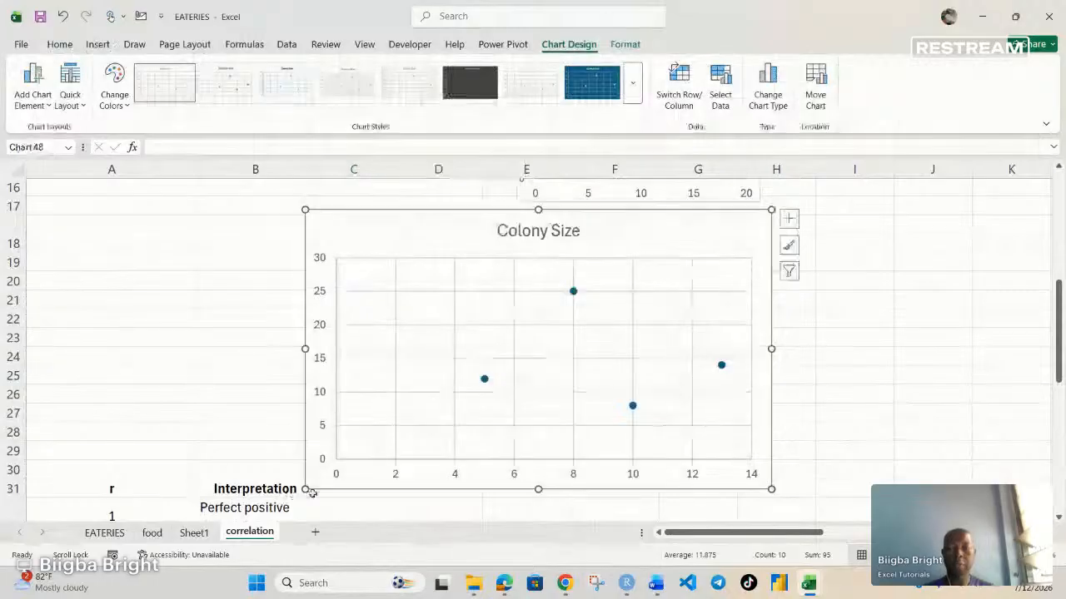
drag(513, 386, 514, 387)
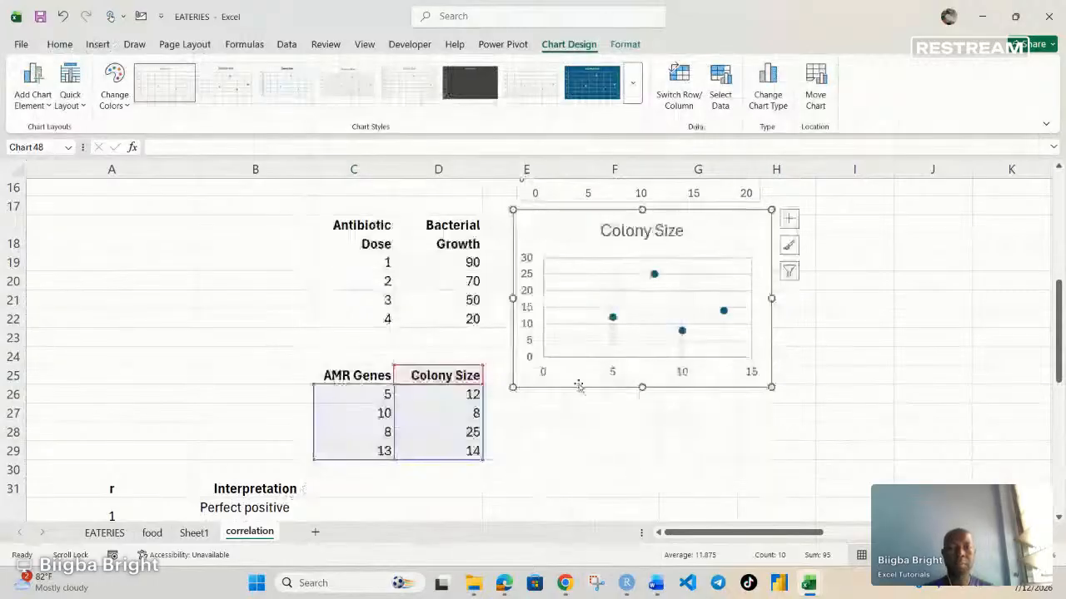
drag(578, 387, 564, 493)
Step: Remove the gridlines from the Colony Size chart, add a linear trendline displaying its equation and R-squared value, and close the formatting pane
click(771, 363)
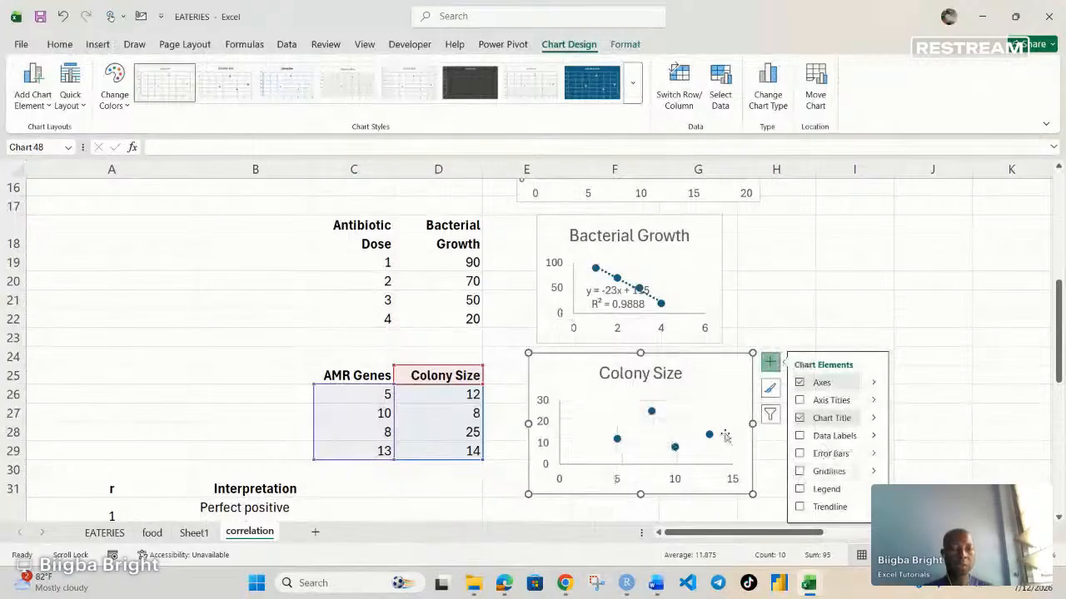
click(799, 507)
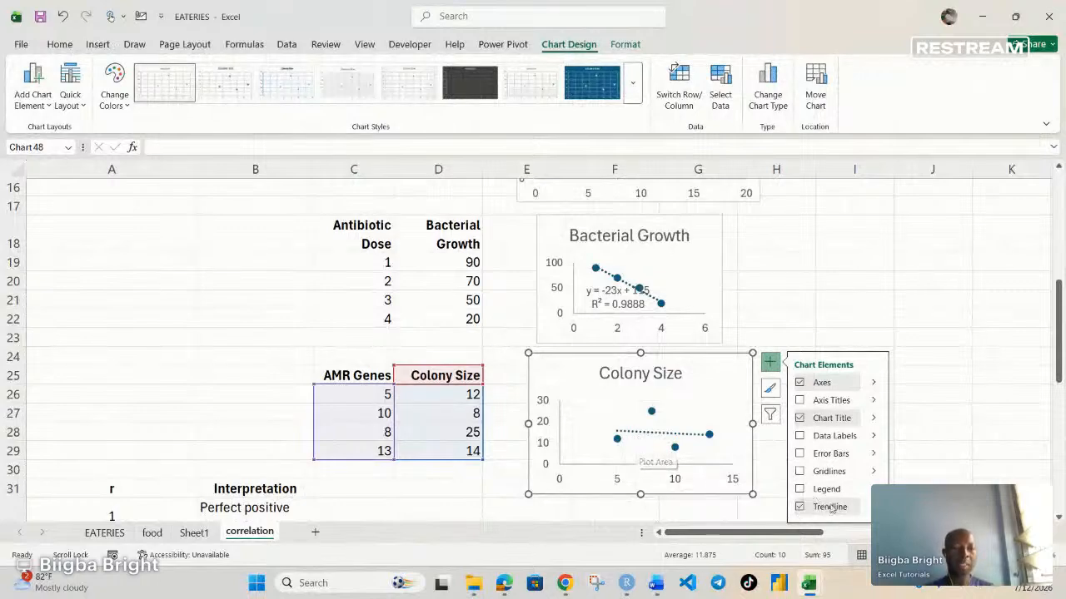
click(868, 507)
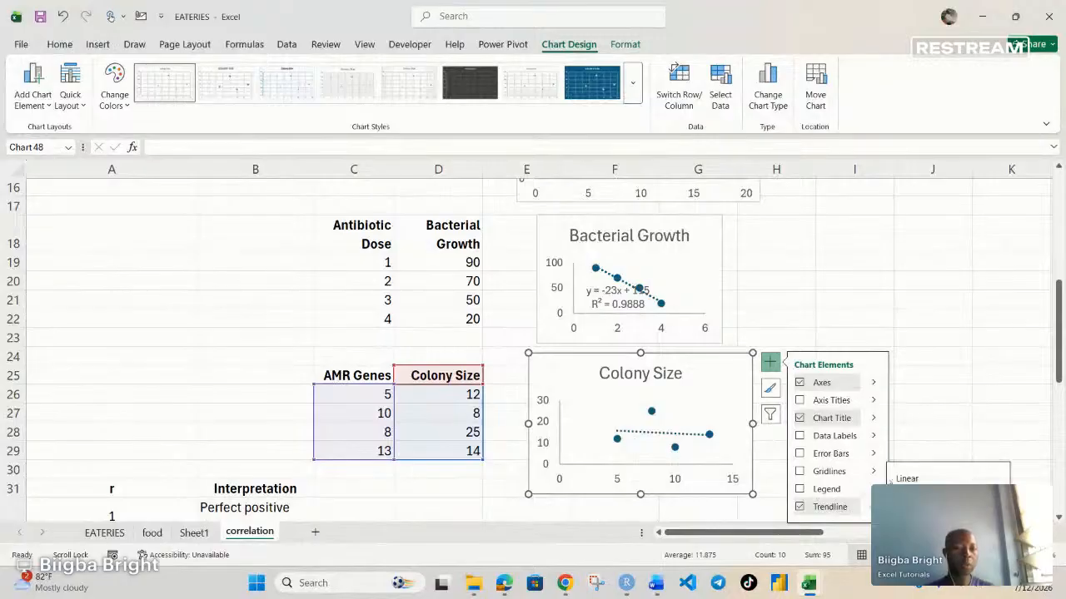
click(920, 497)
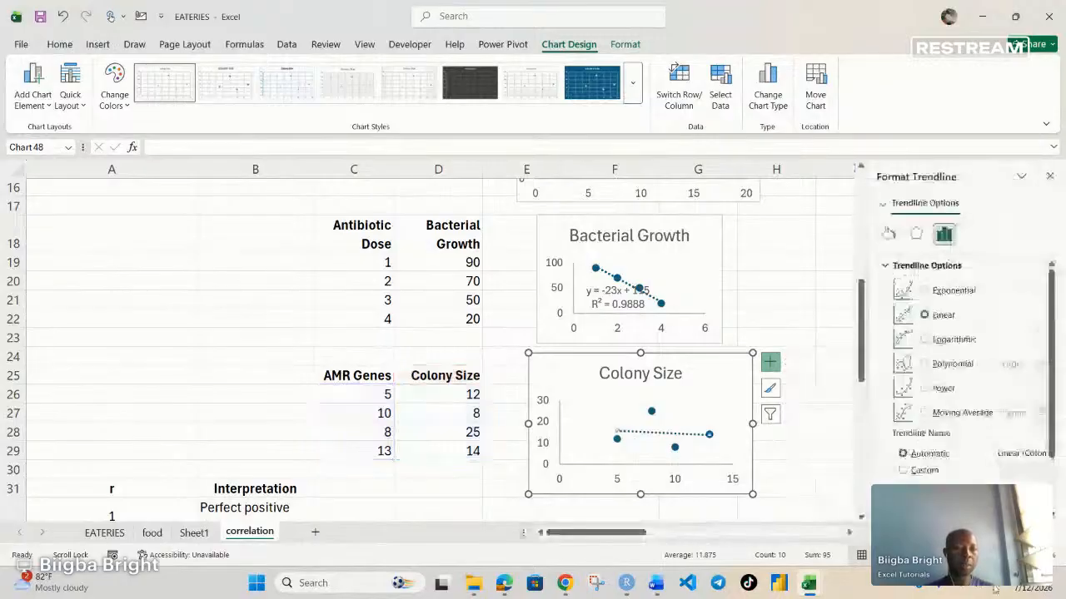
click(897, 490)
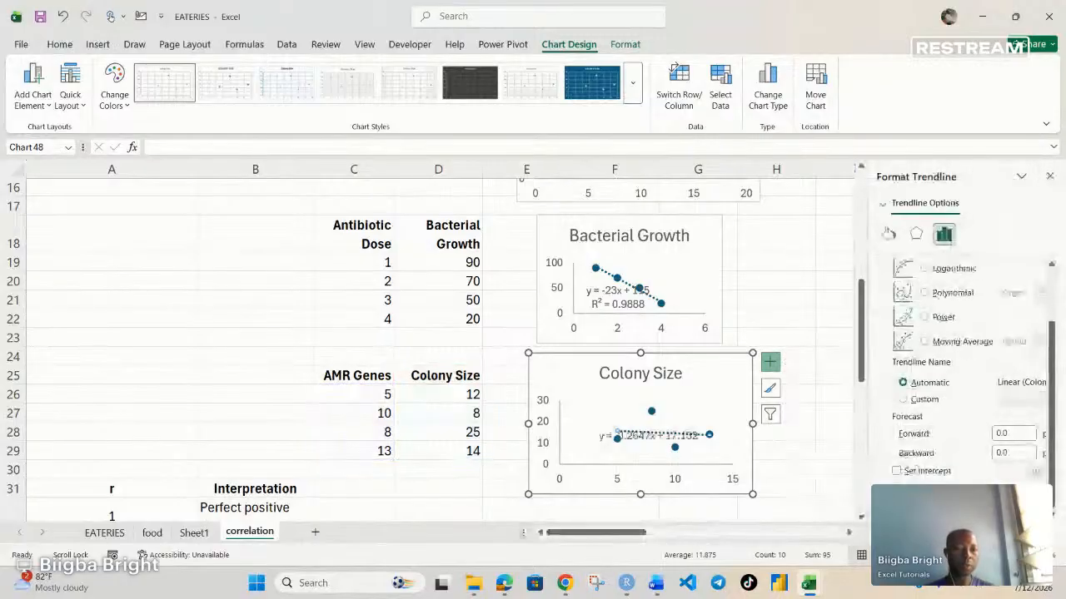
click(898, 509)
click(652, 428)
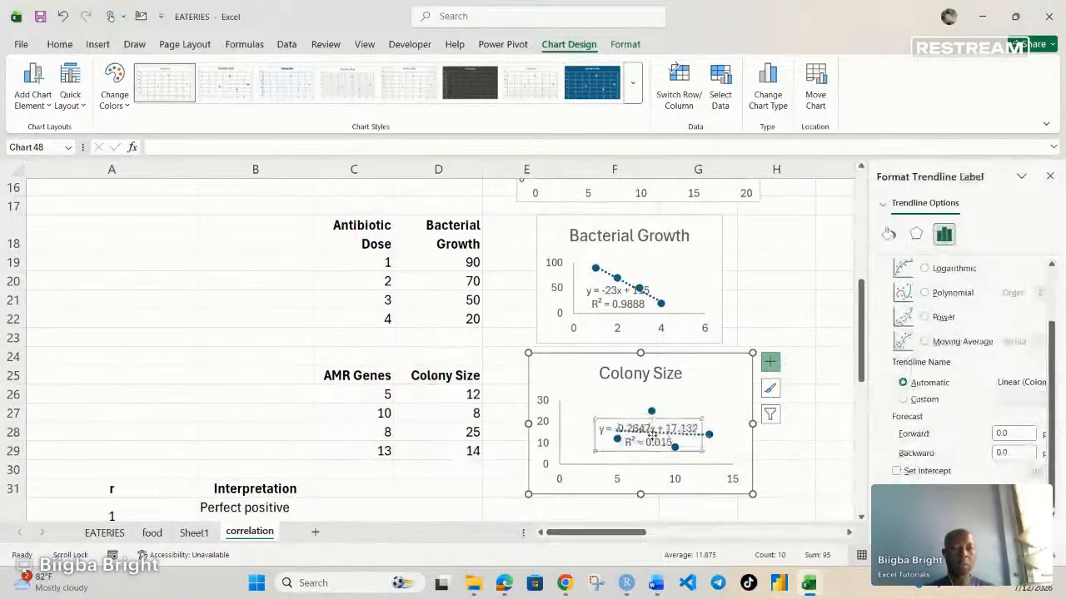
click(810, 450)
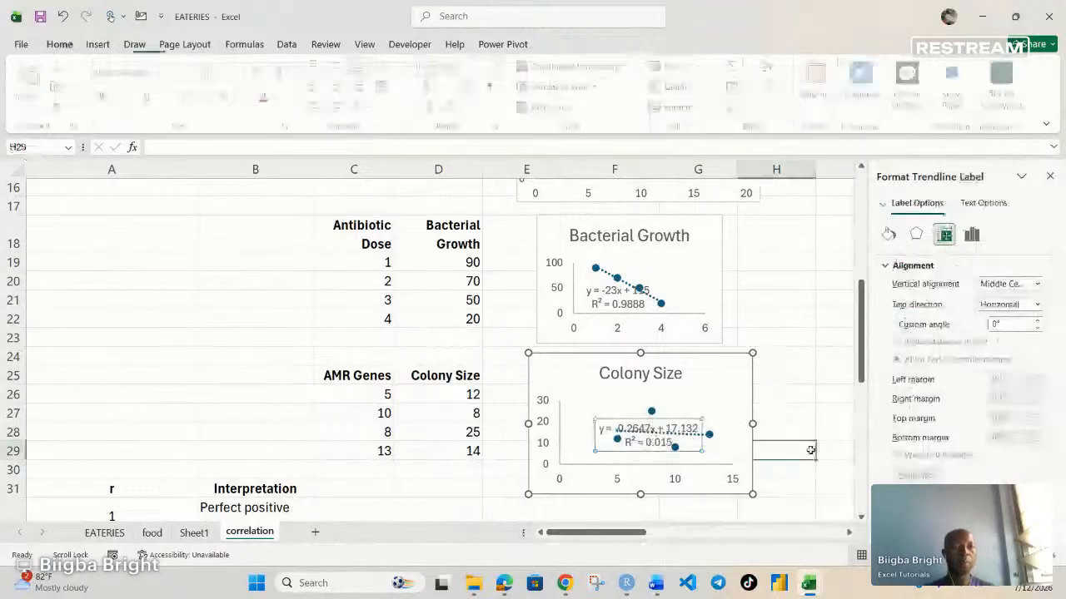
click(1049, 178)
Step: Move the trendline equation label above the trendline in the Colony Size chart and shrink the chart to about the Bacterial Growth chart's width
click(639, 431)
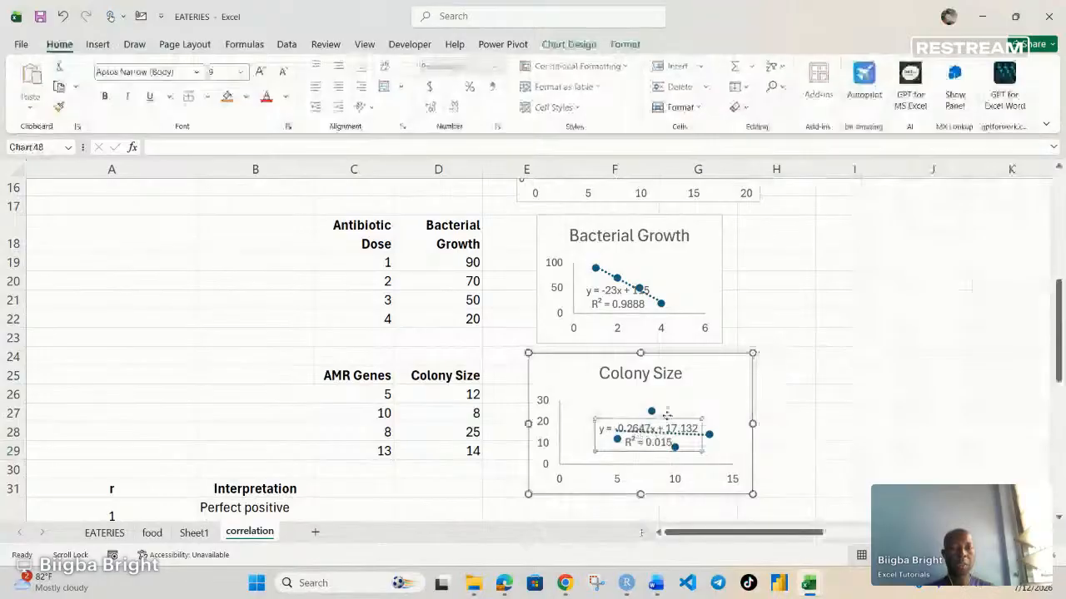
drag(678, 425, 628, 398)
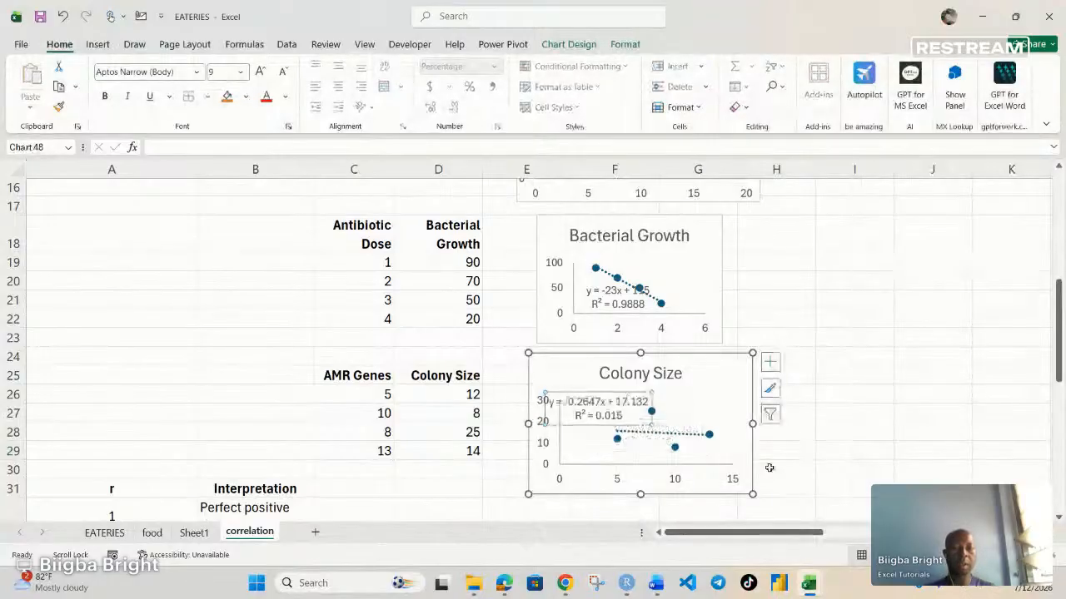
drag(754, 495, 727, 491)
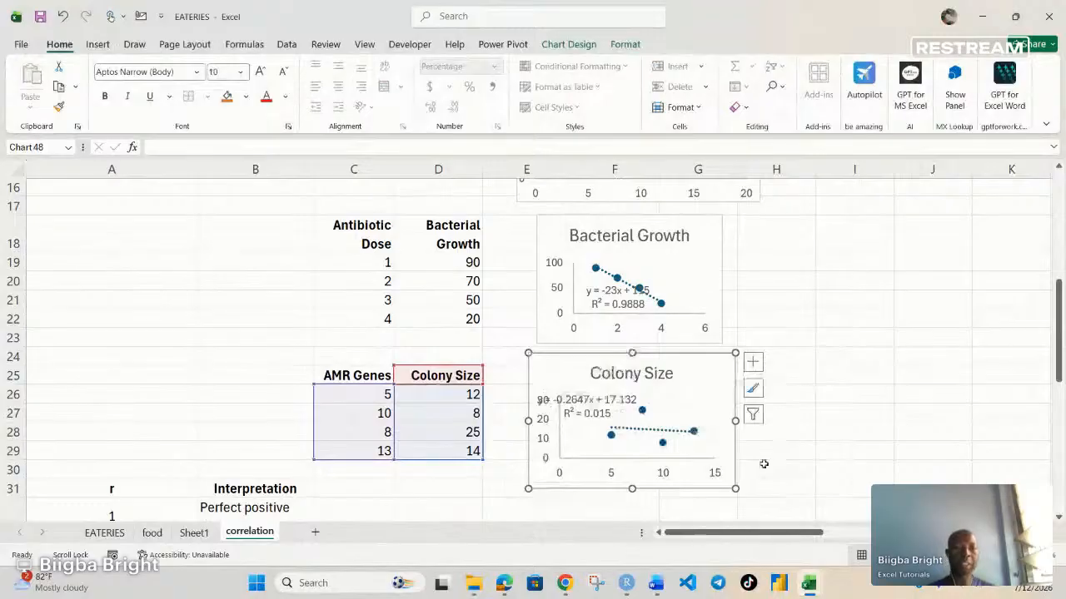
drag(735, 490, 706, 472)
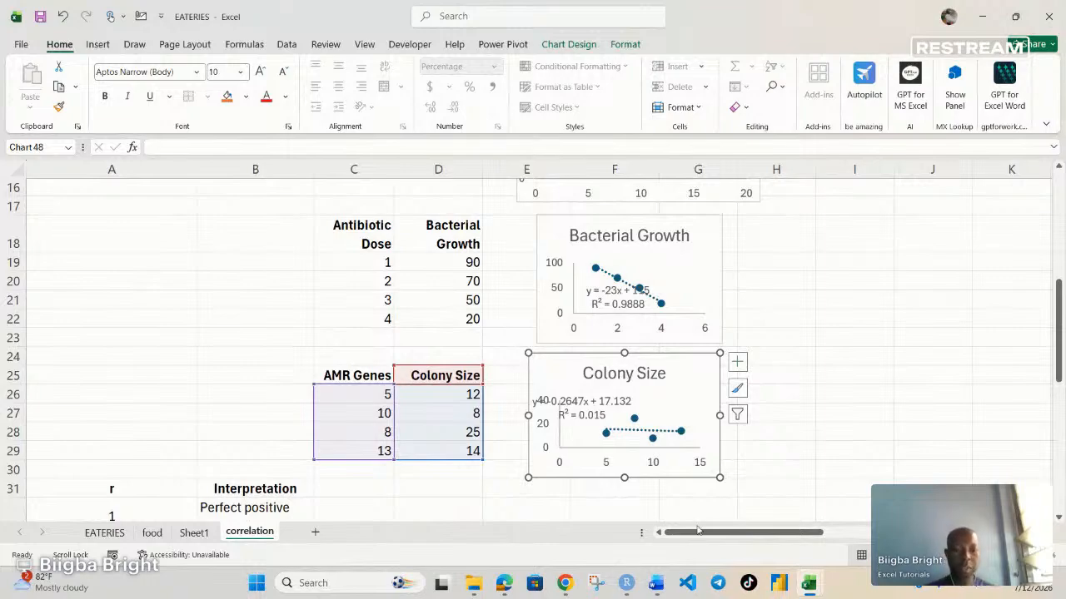
Step: Add a degrees-of-freedom row above r in the significance test block, with df in L10 and n-1 in M10
drag(698, 530, 699, 534)
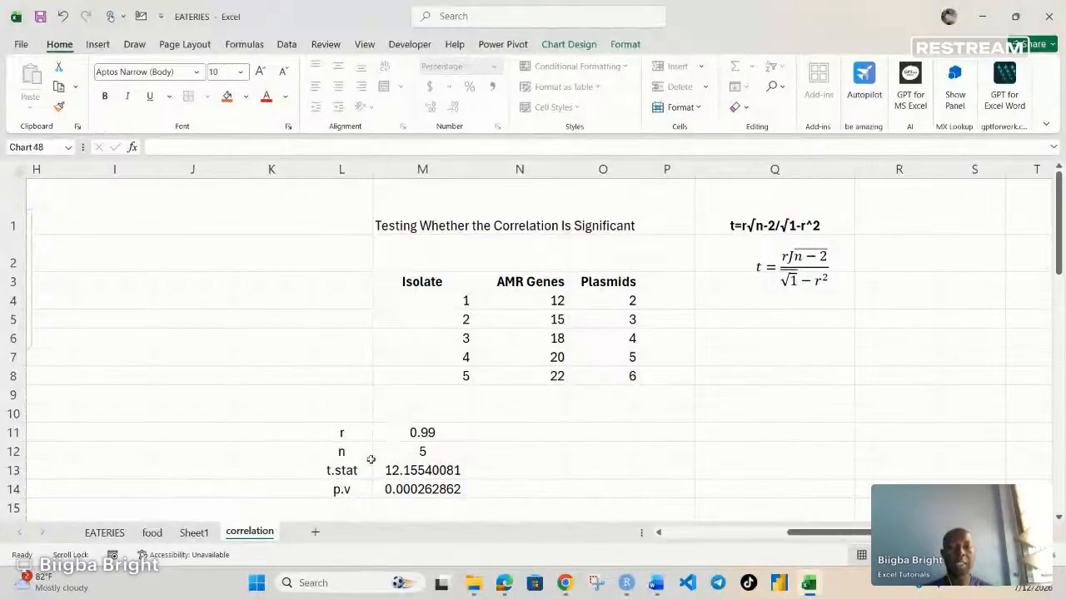
click(345, 451)
click(342, 414)
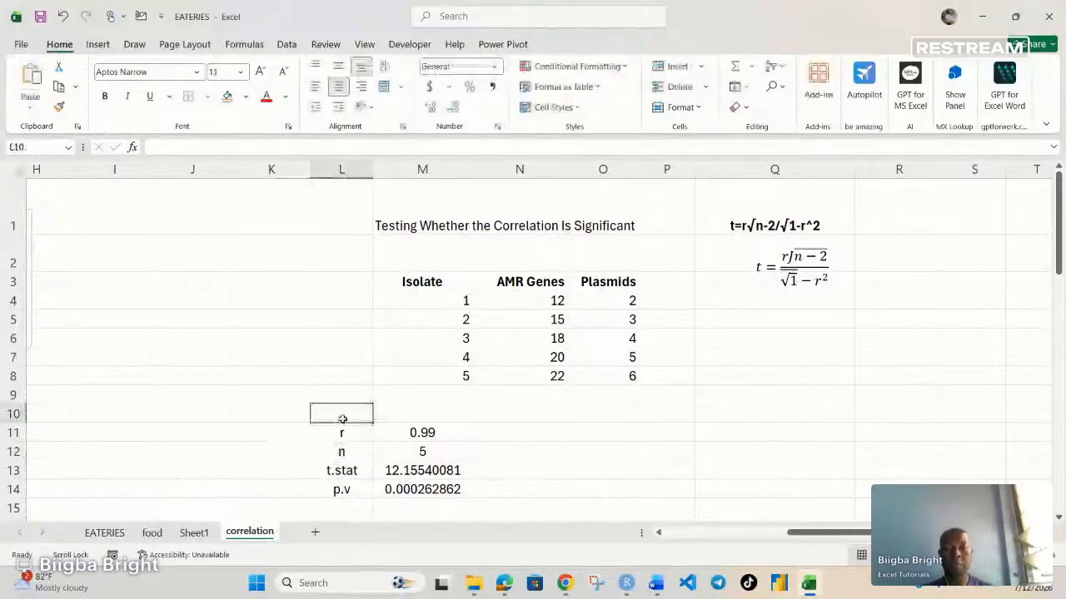
text(df)
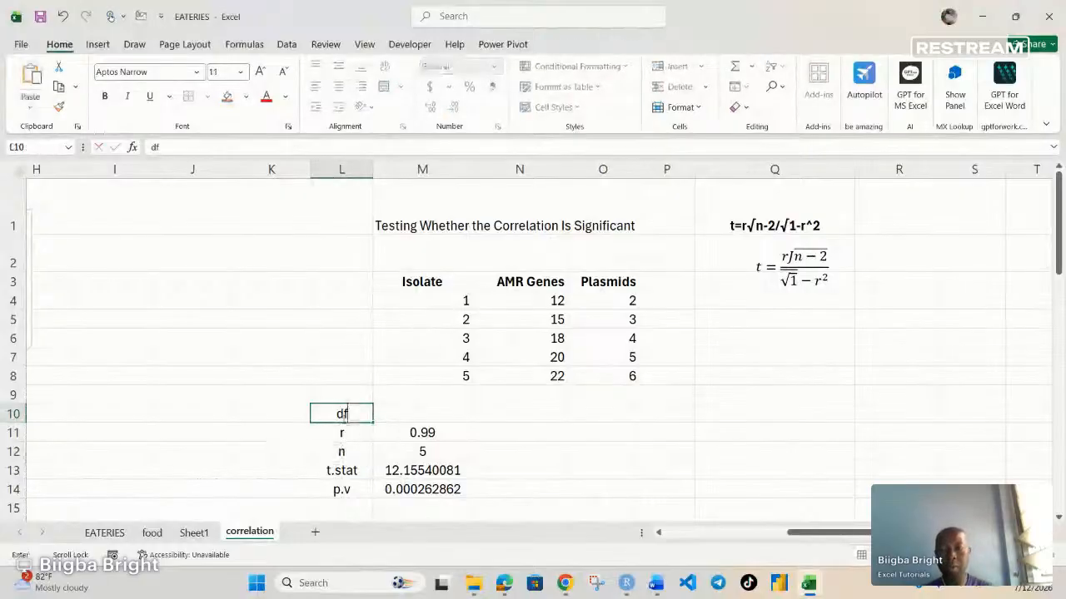
click(423, 420)
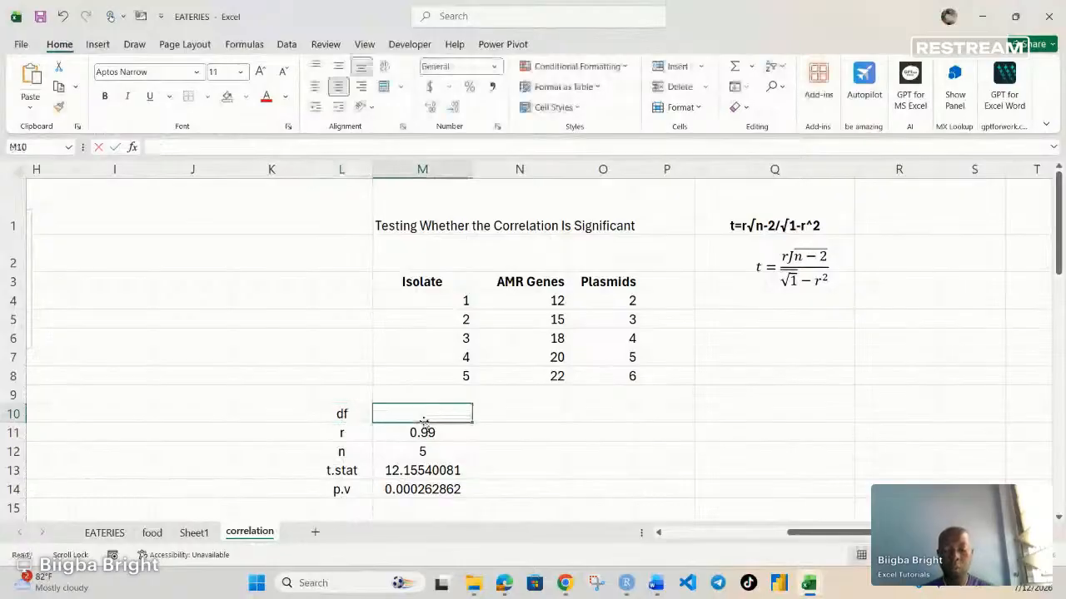
text(n-)
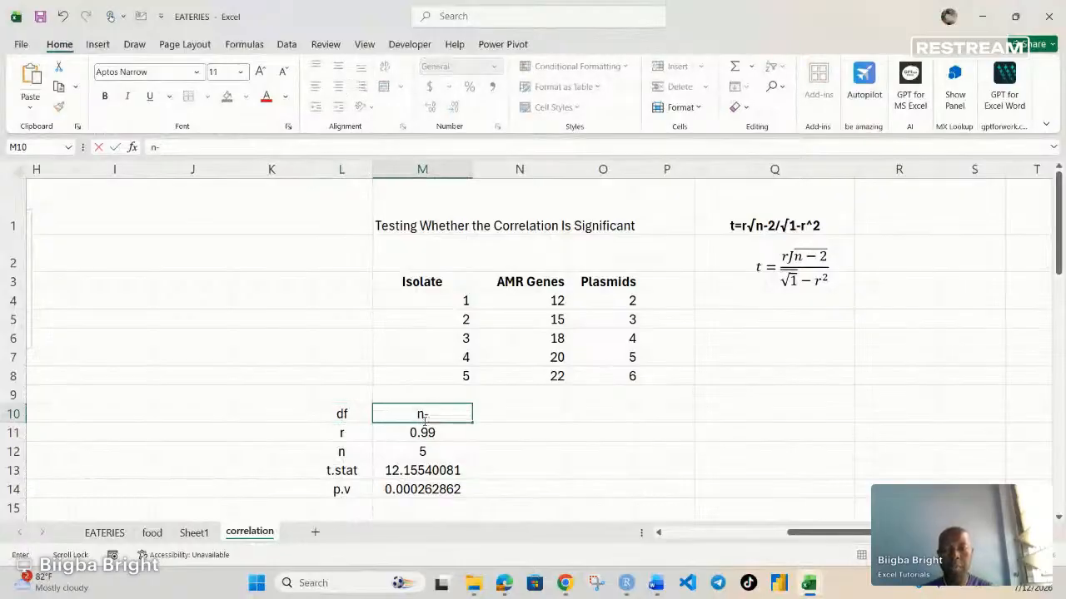
text(1)
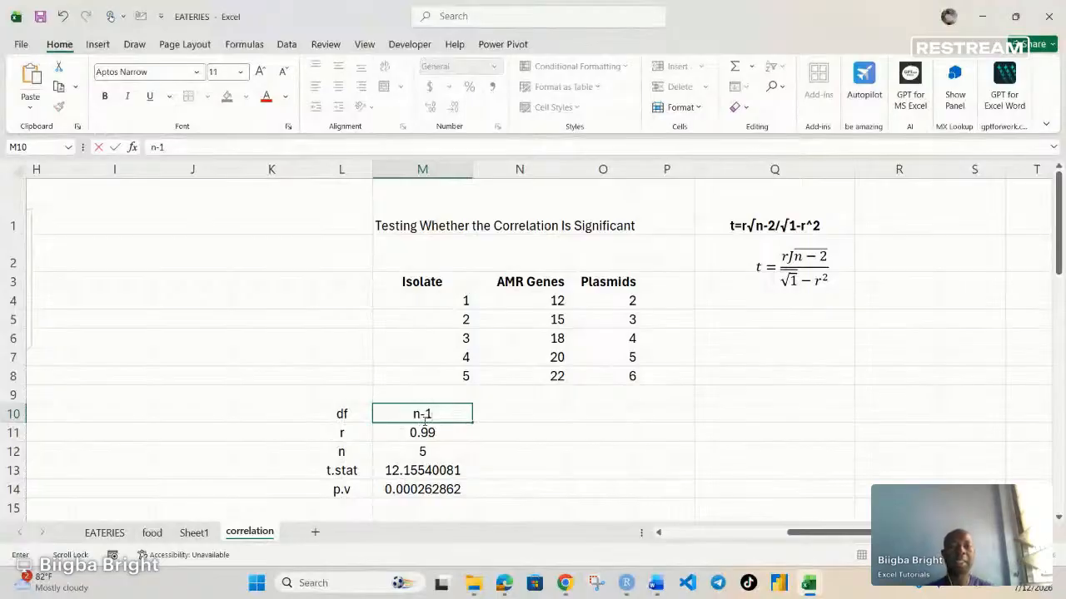
click(462, 472)
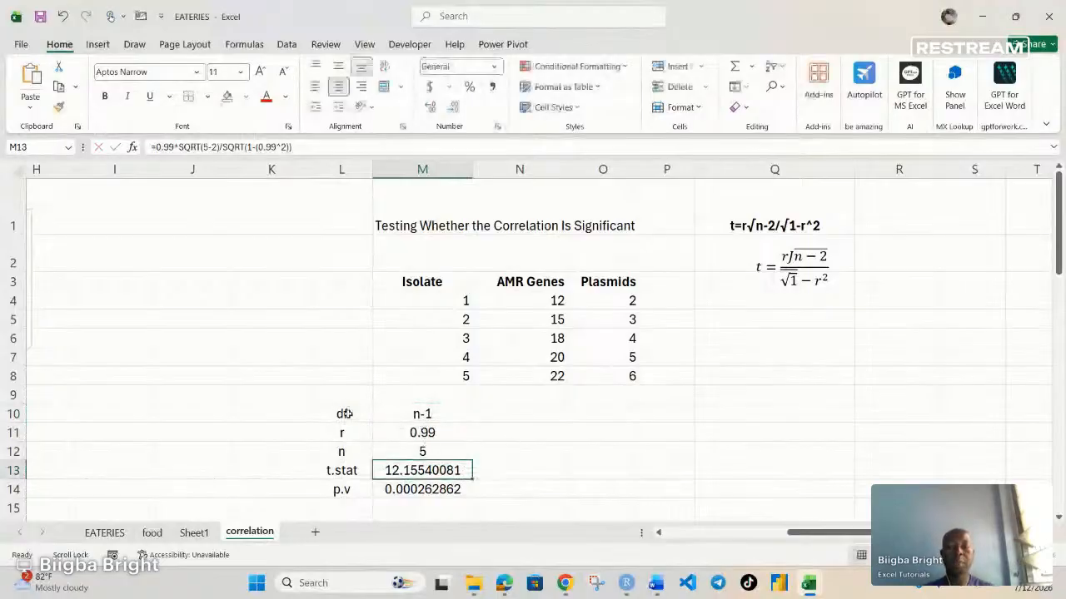
Step: Colour the text of the test statistics block L10:M14 red
drag(344, 414, 422, 489)
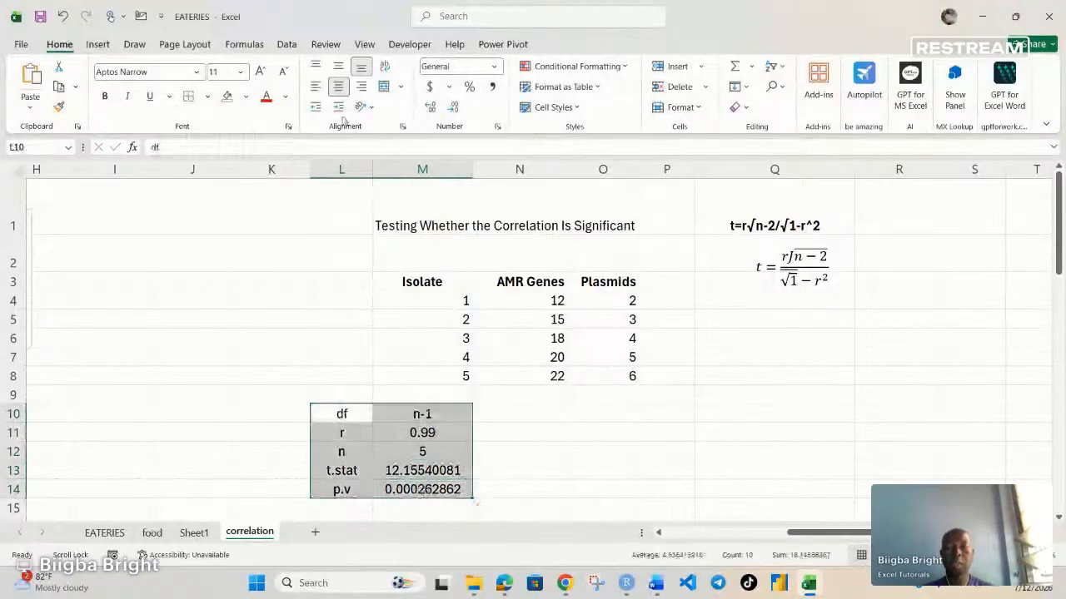
click(266, 97)
click(337, 469)
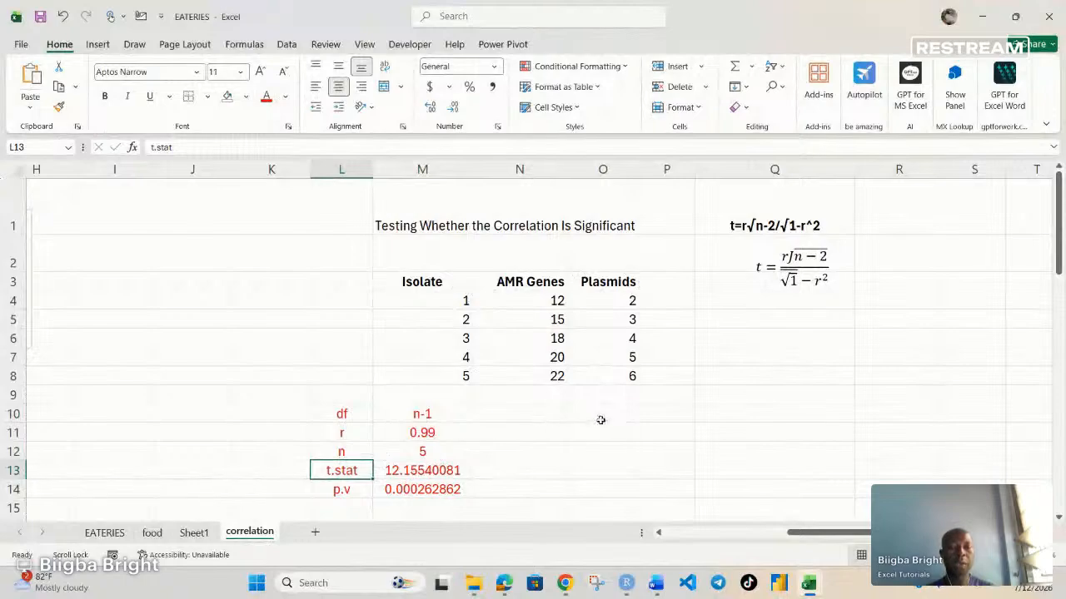
Step: Start a Correlation analysis from the Data Analysis tools and clear the previous input and output ranges
click(605, 416)
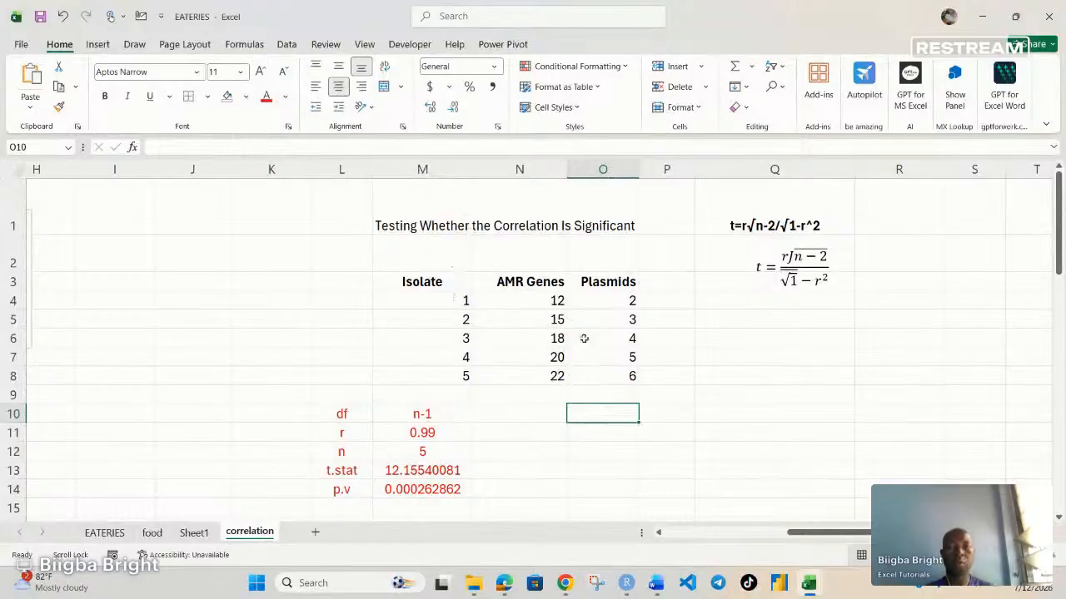
click(286, 45)
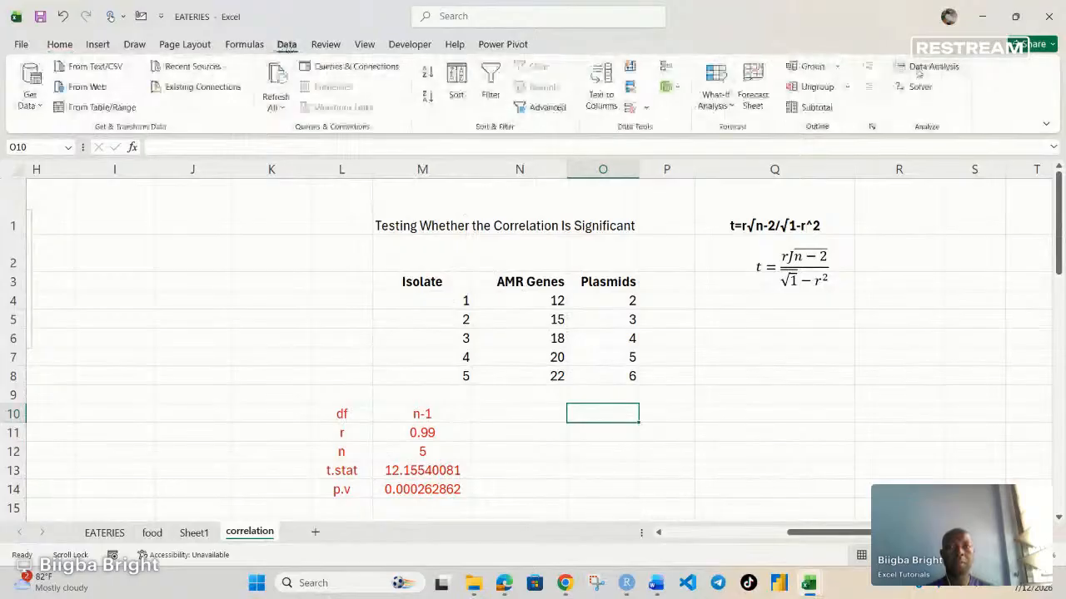
click(924, 68)
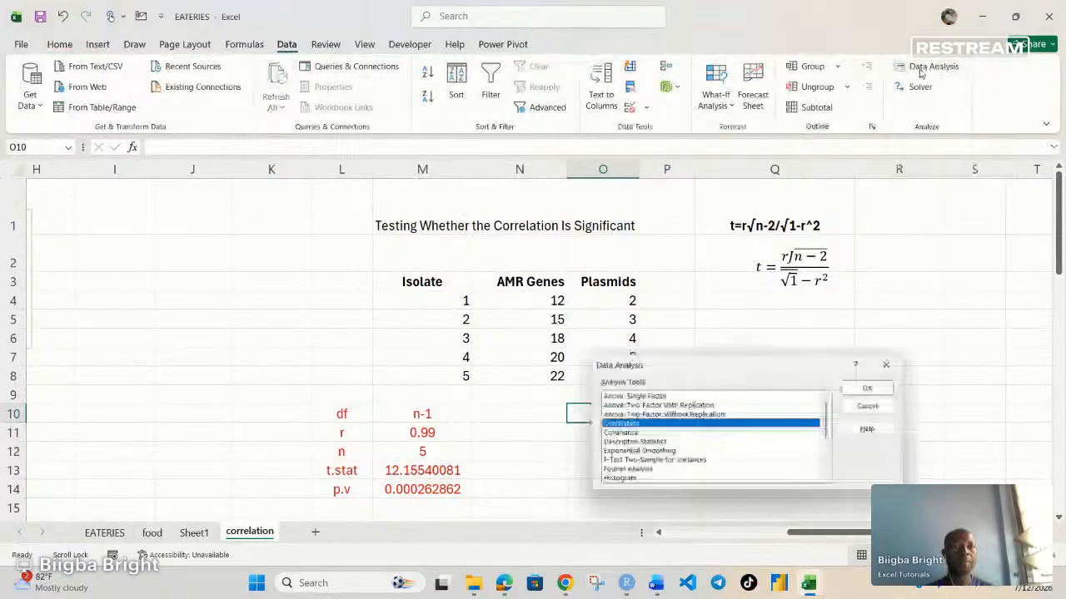
click(873, 387)
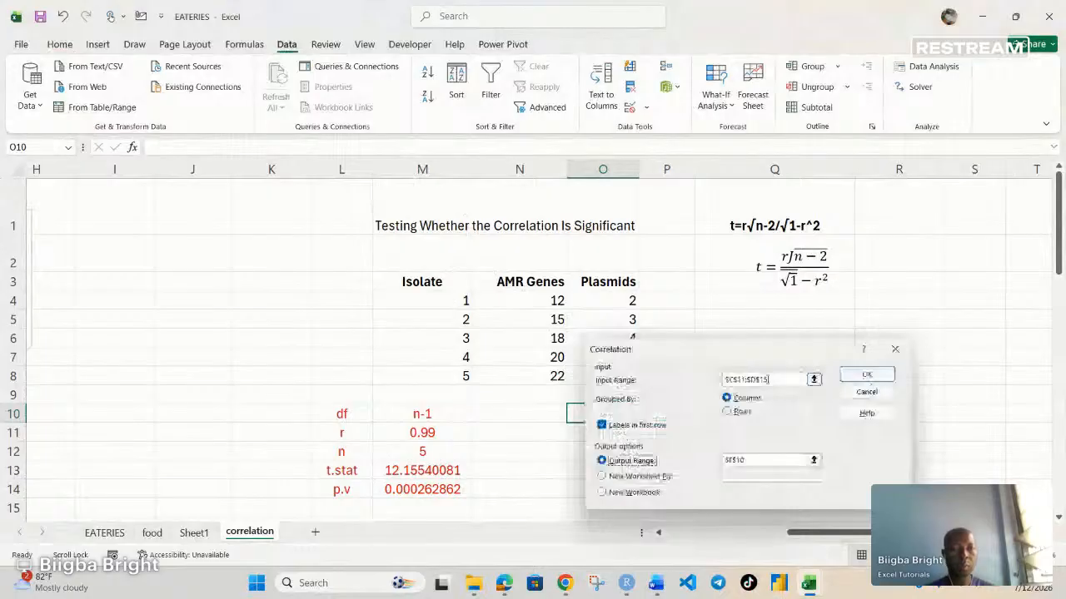
drag(769, 379, 680, 387)
key(BackSpace)
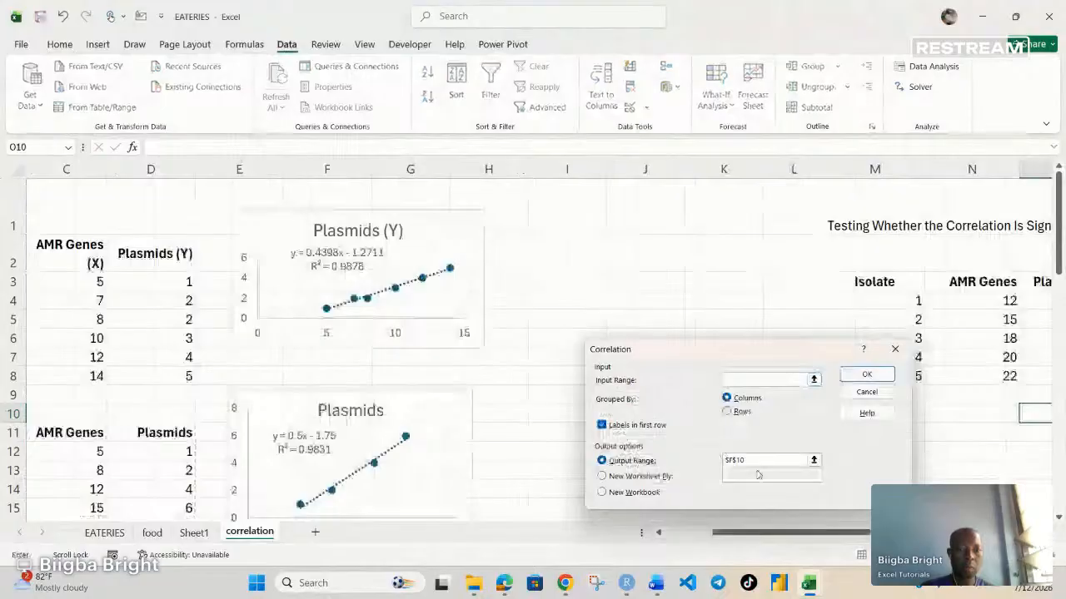
drag(754, 460, 722, 462)
key(BackSpace)
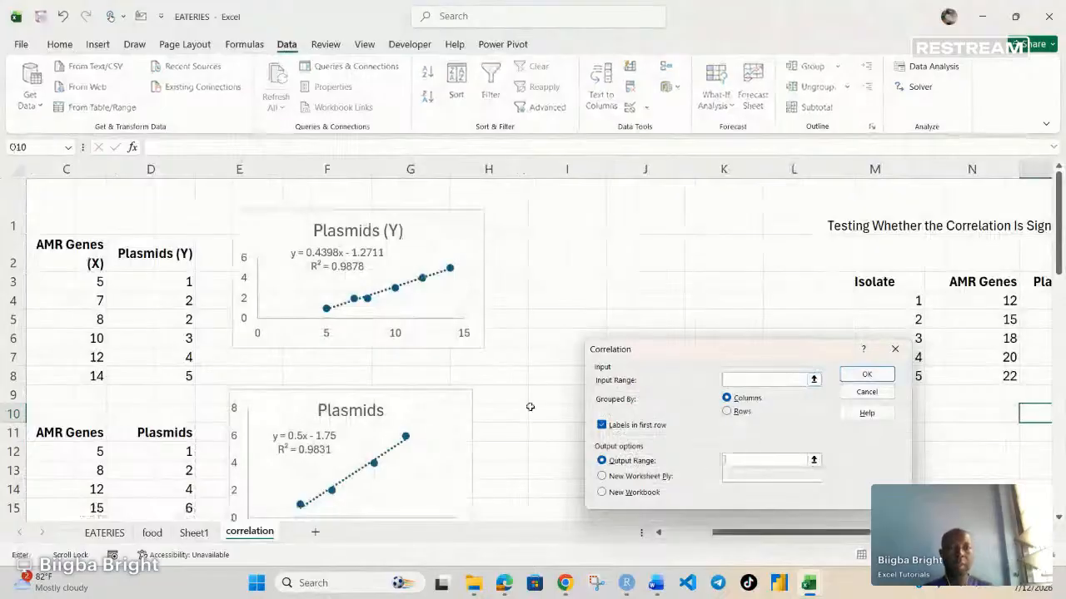
Step: Run the correlation on the AMR Genes and Plasmids data in N3:O8, with labels in the first row and output to S3
drag(785, 537, 784, 538)
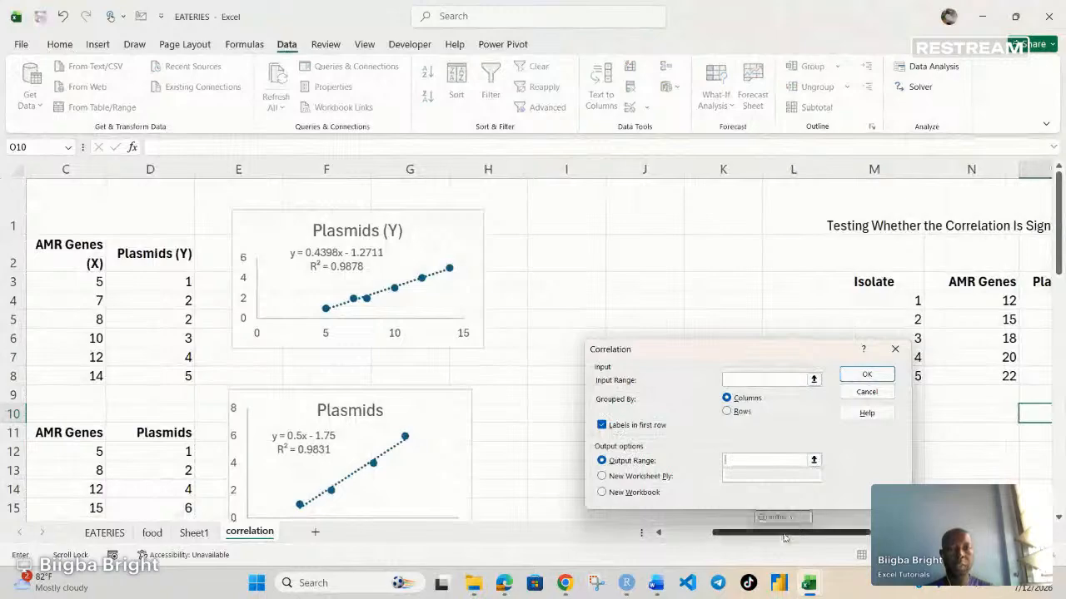
drag(785, 538, 830, 537)
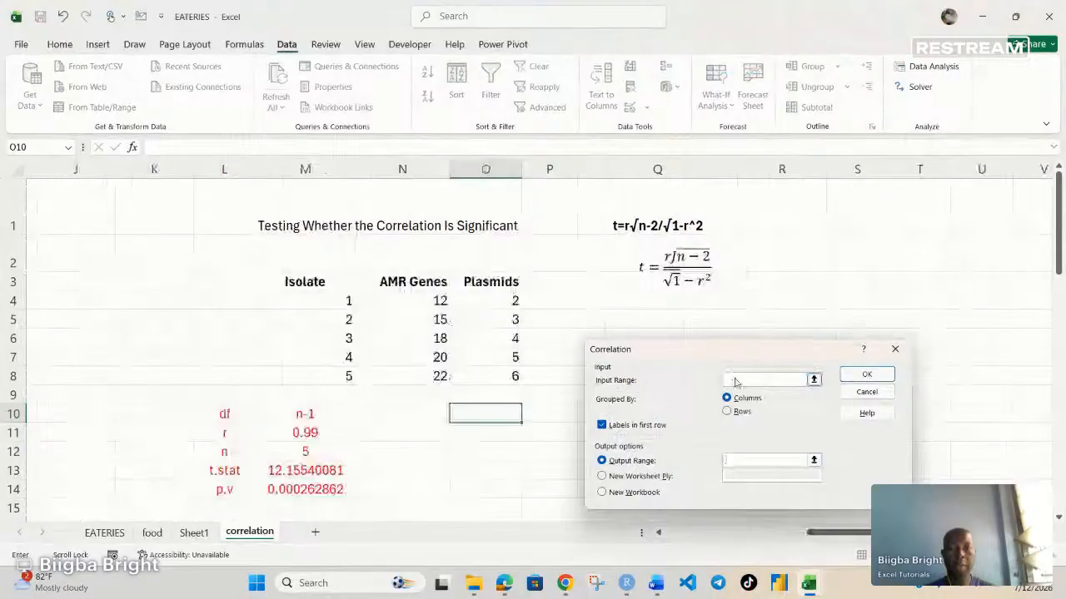
drag(418, 281, 499, 379)
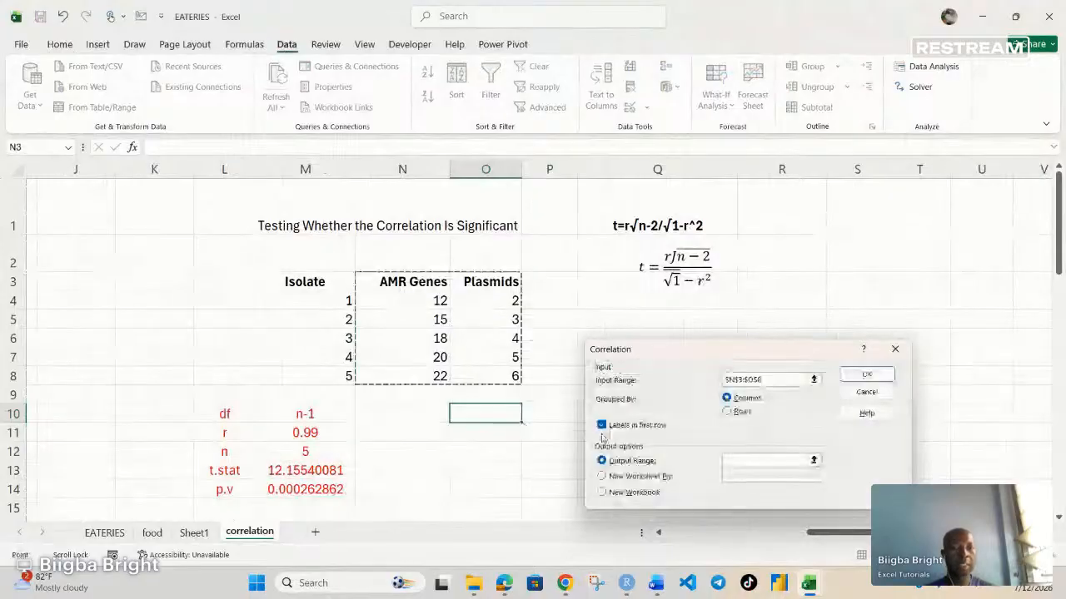
click(744, 463)
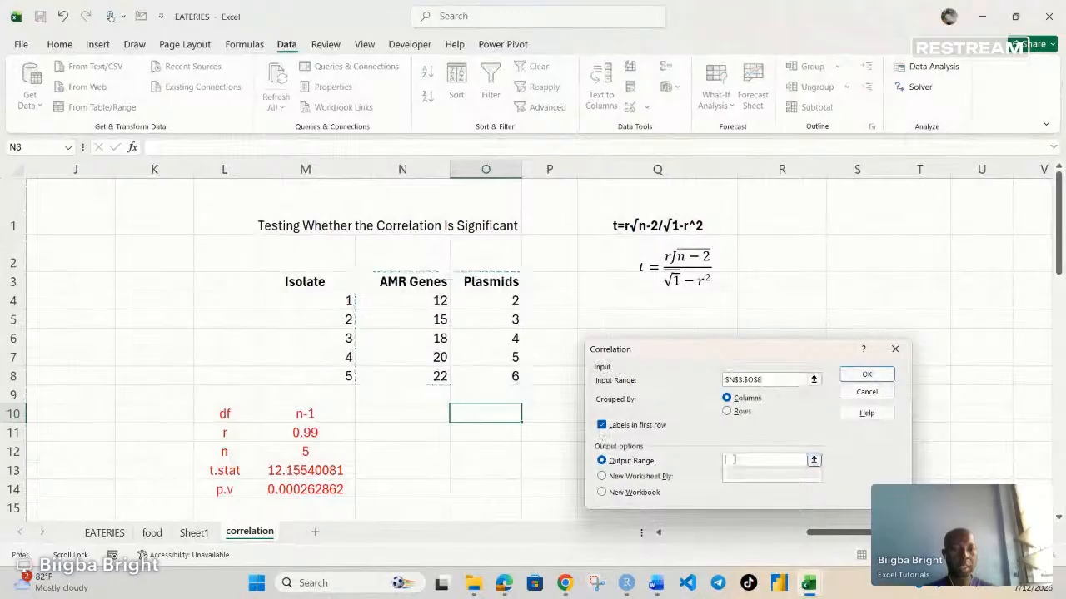
click(870, 283)
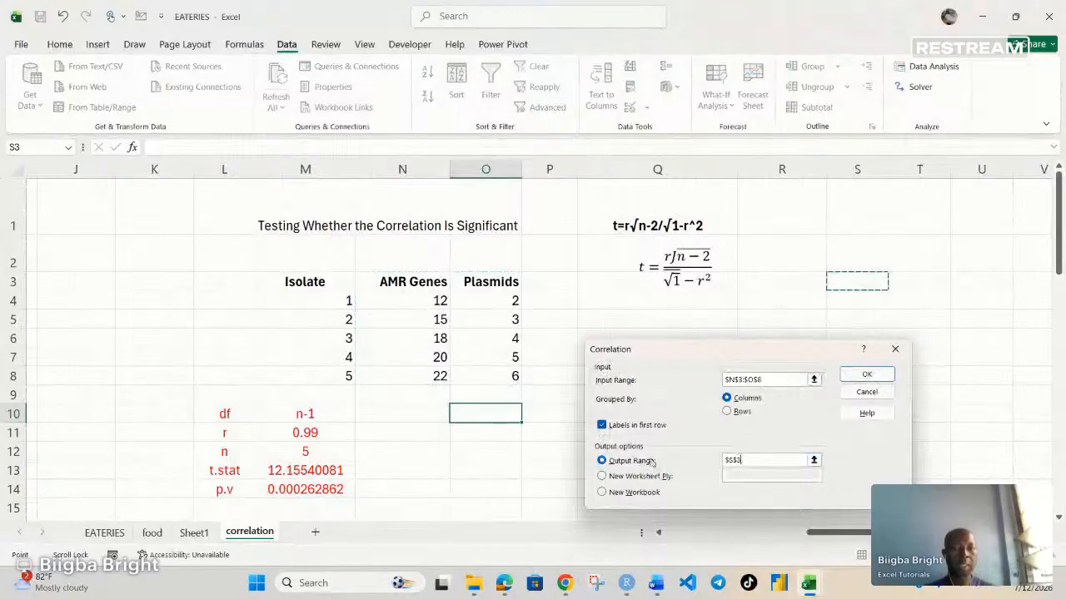
click(874, 375)
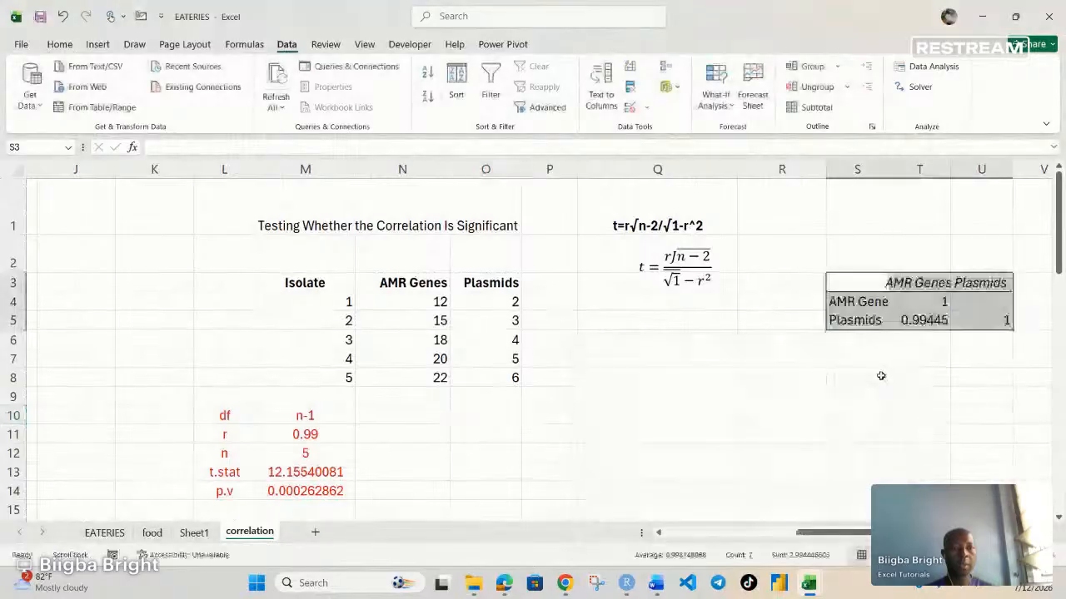
click(924, 327)
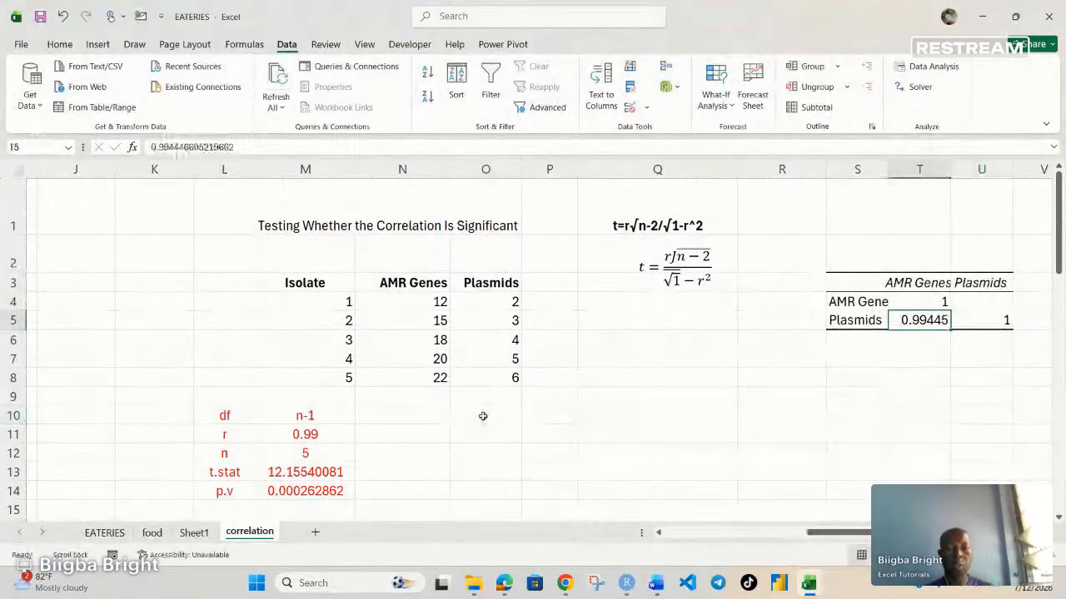
Step: Enter the label r in N10 and the correlation value 0.99 in O10
click(438, 421)
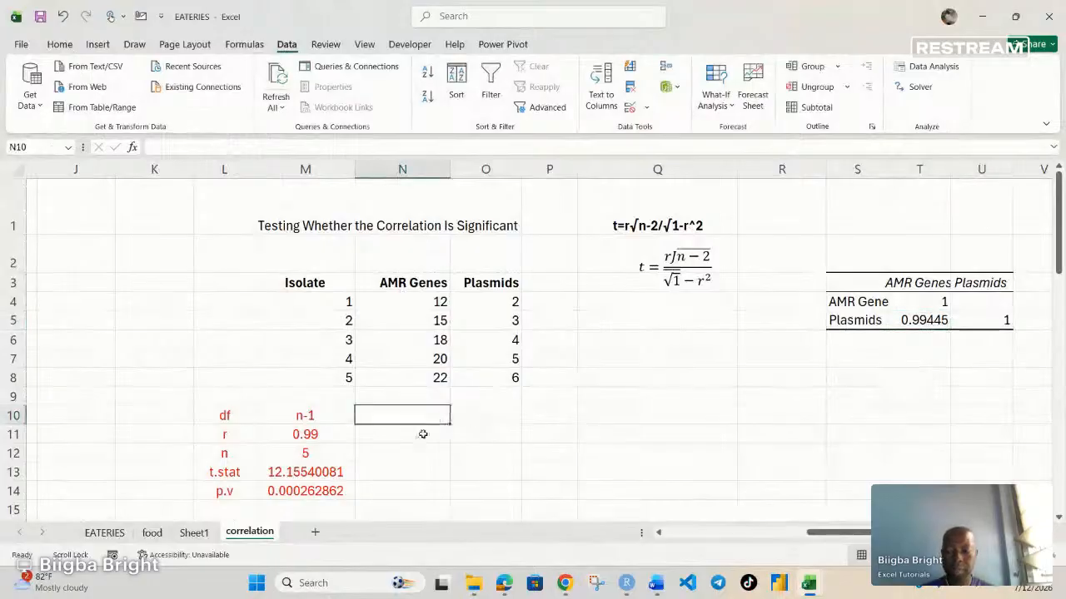
double_click(418, 417)
text(r)
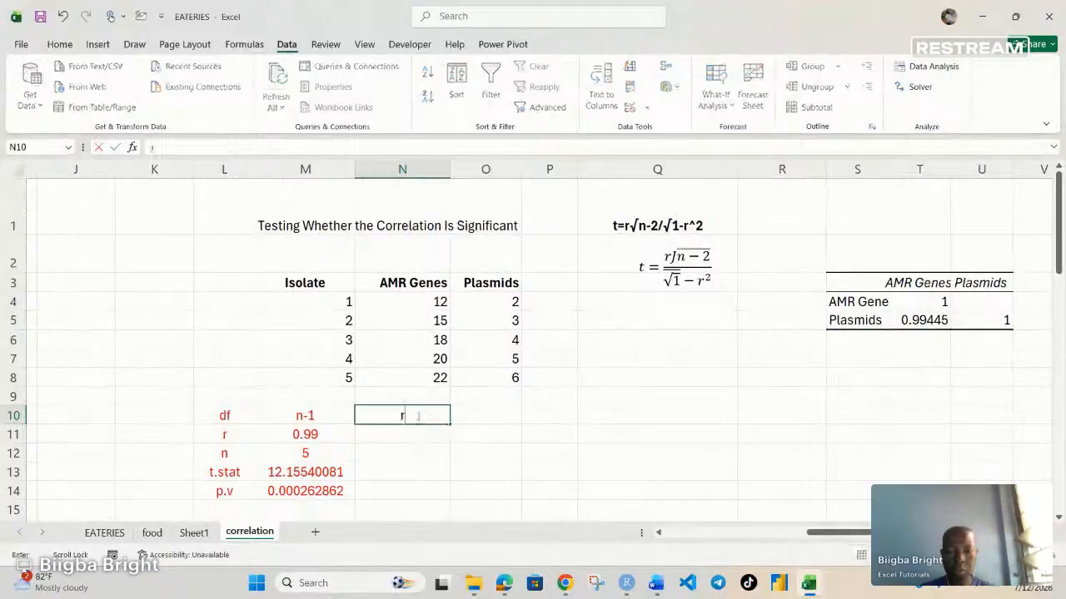
click(476, 418)
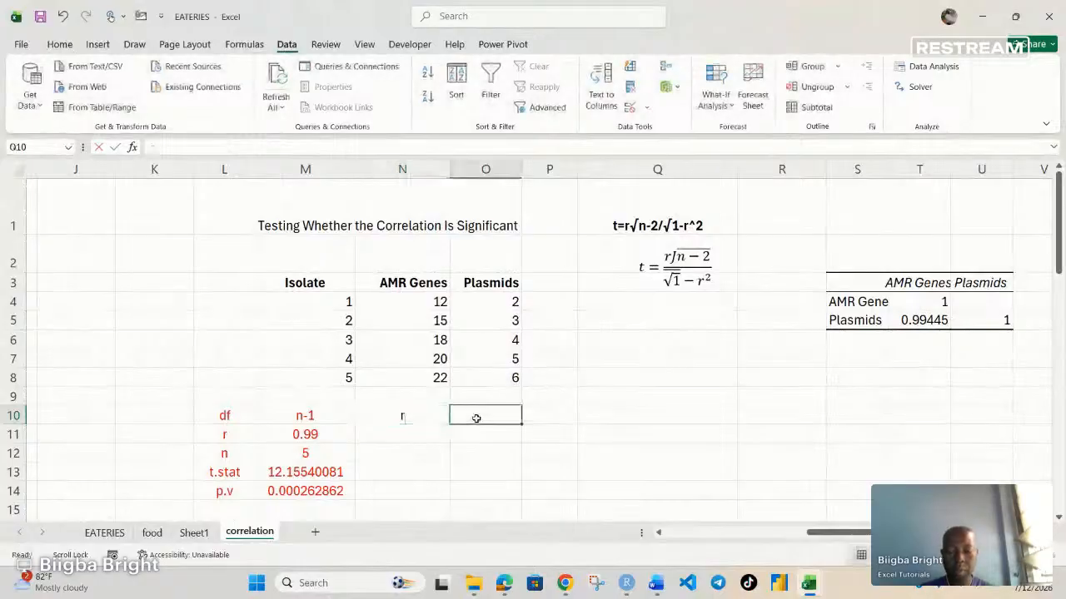
text(0.)
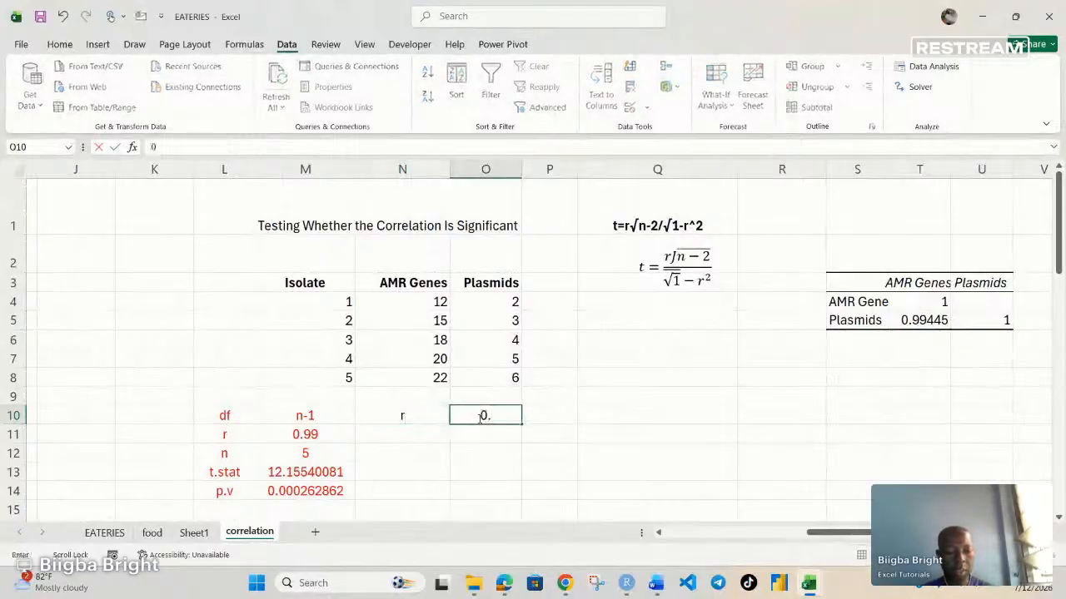
text(99)
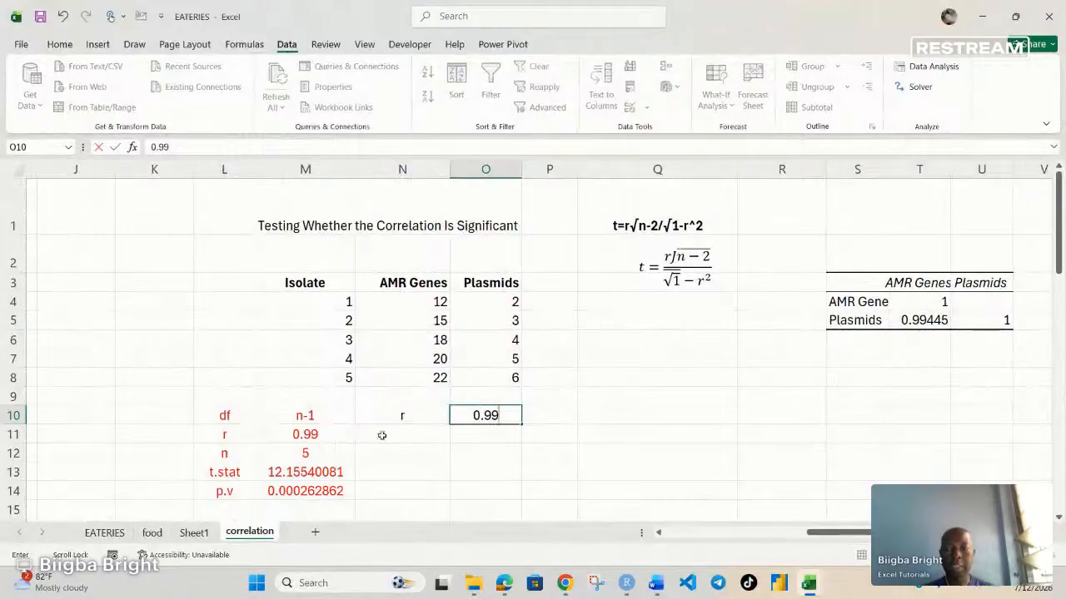
Step: Enter the label df in N11 and calculate the degrees of freedom in O11 with =5-1
click(408, 435)
text(d)
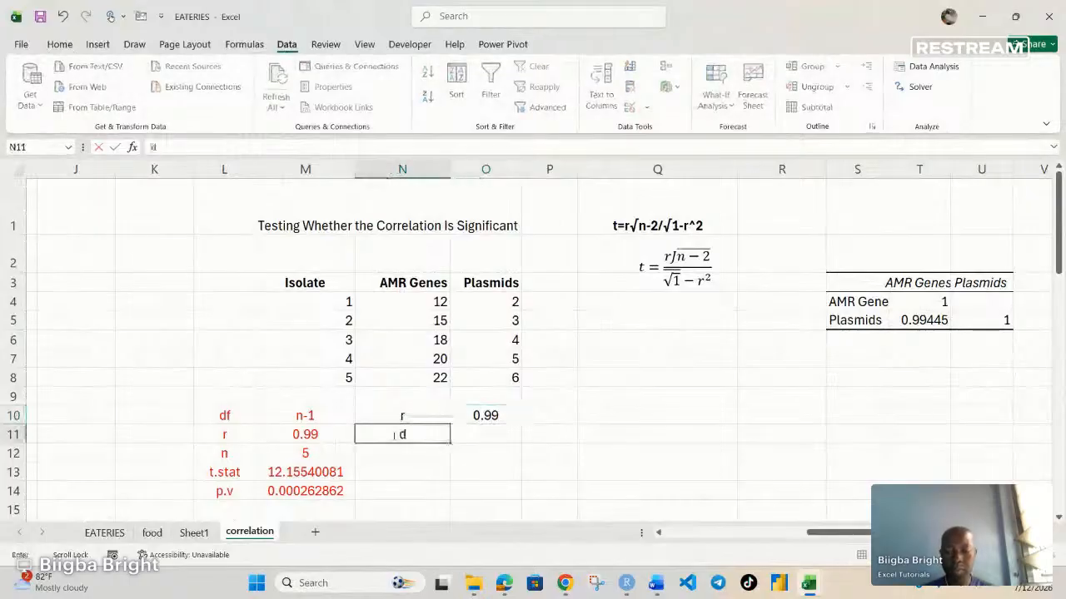
text(f)
click(509, 439)
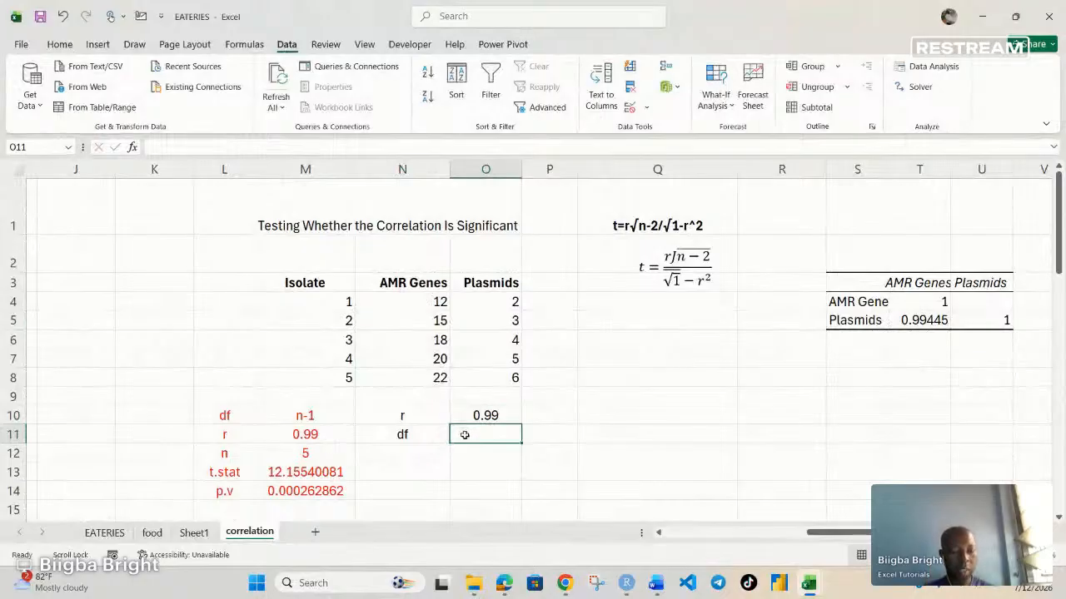
text(5)
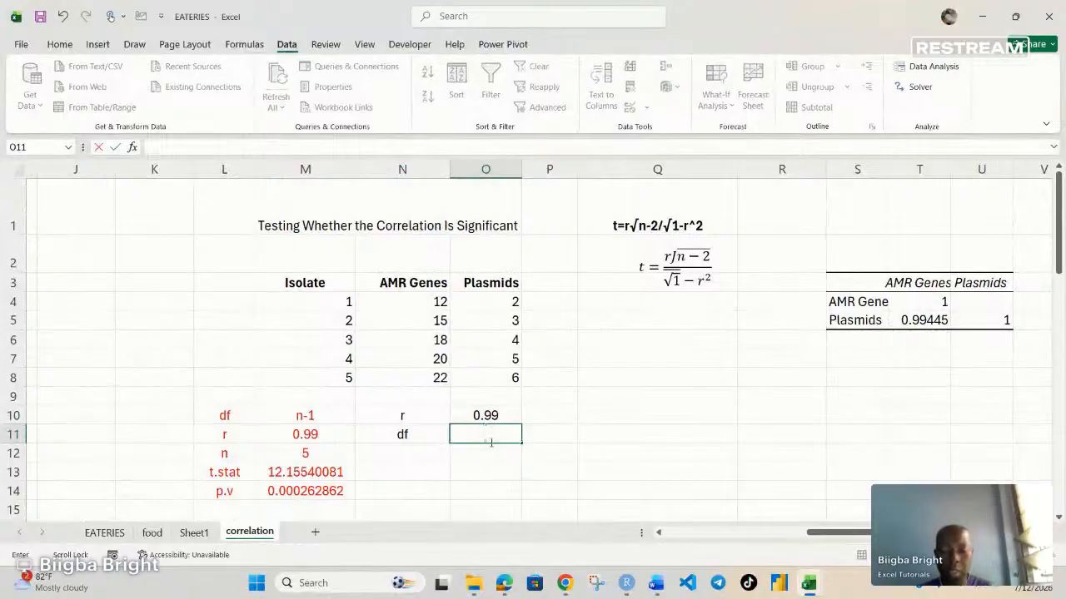
text(5-)
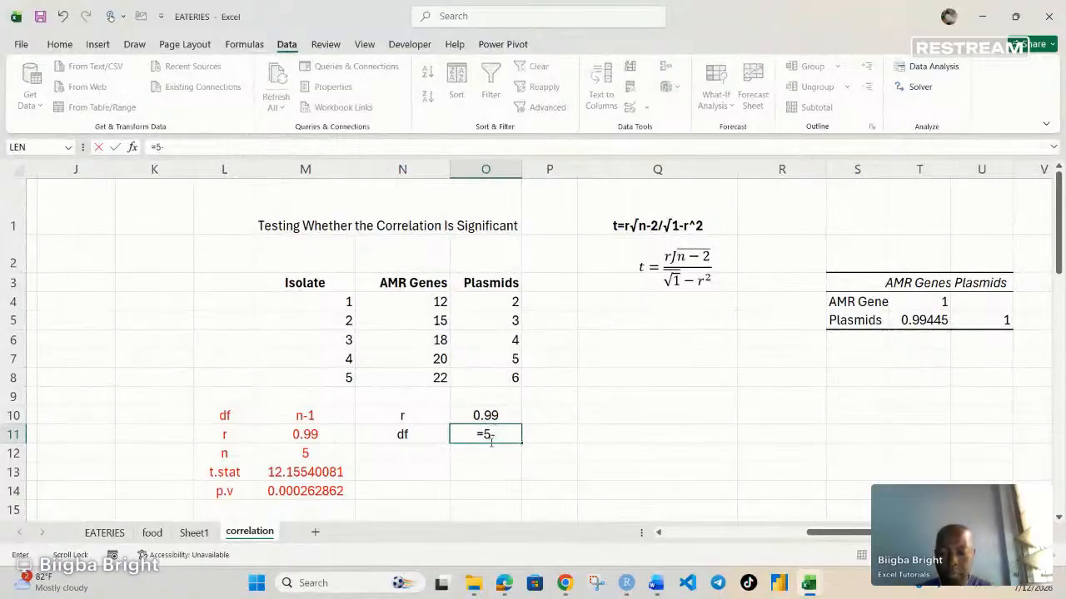
text(1)
key(Return)
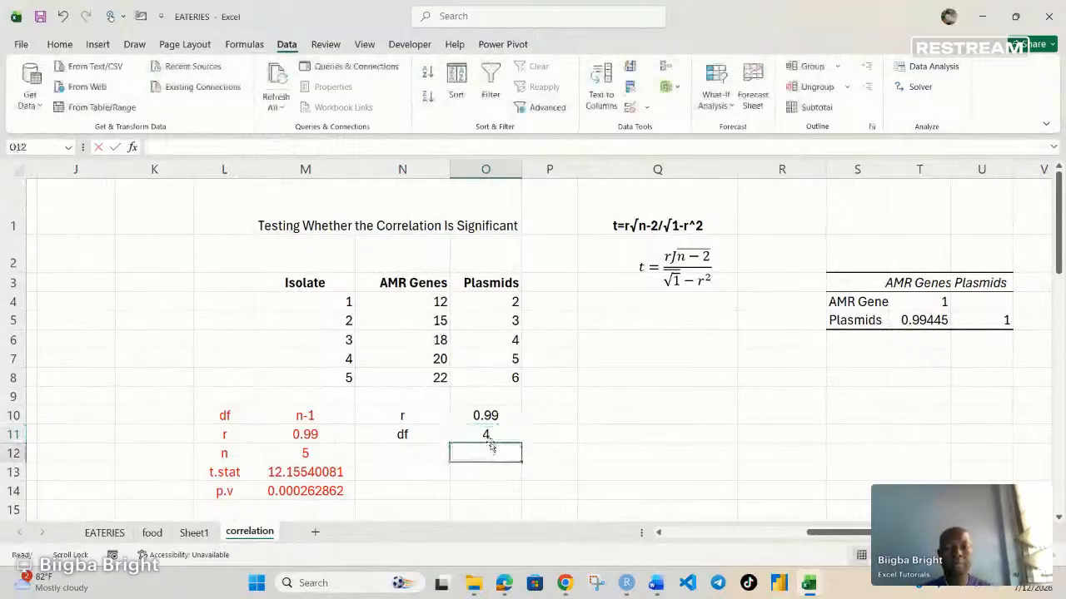
Step: Enter the label t.stat in N12, below df
click(419, 458)
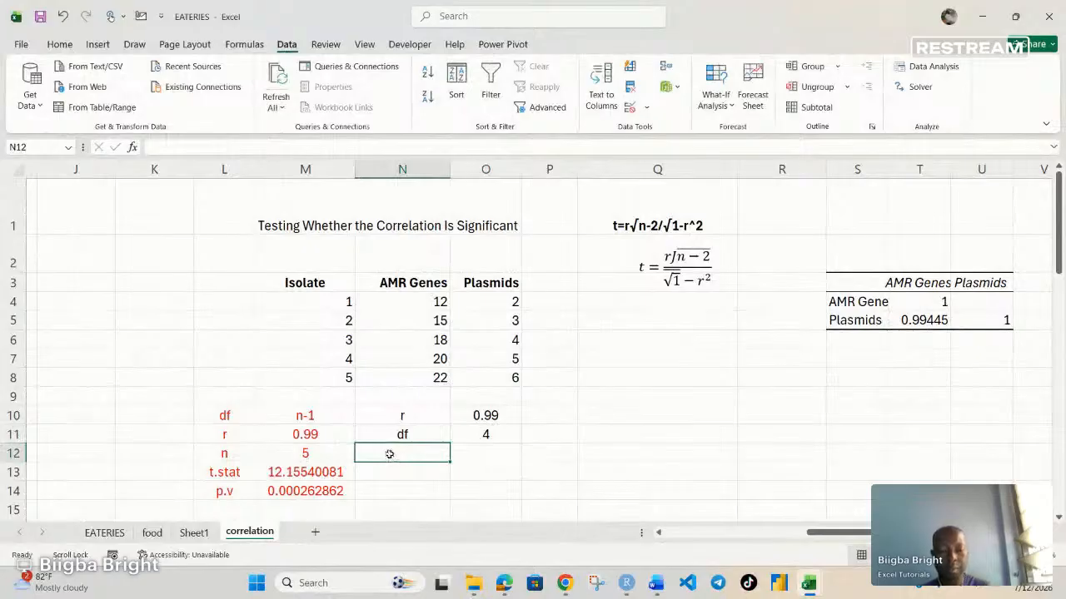
text(t)
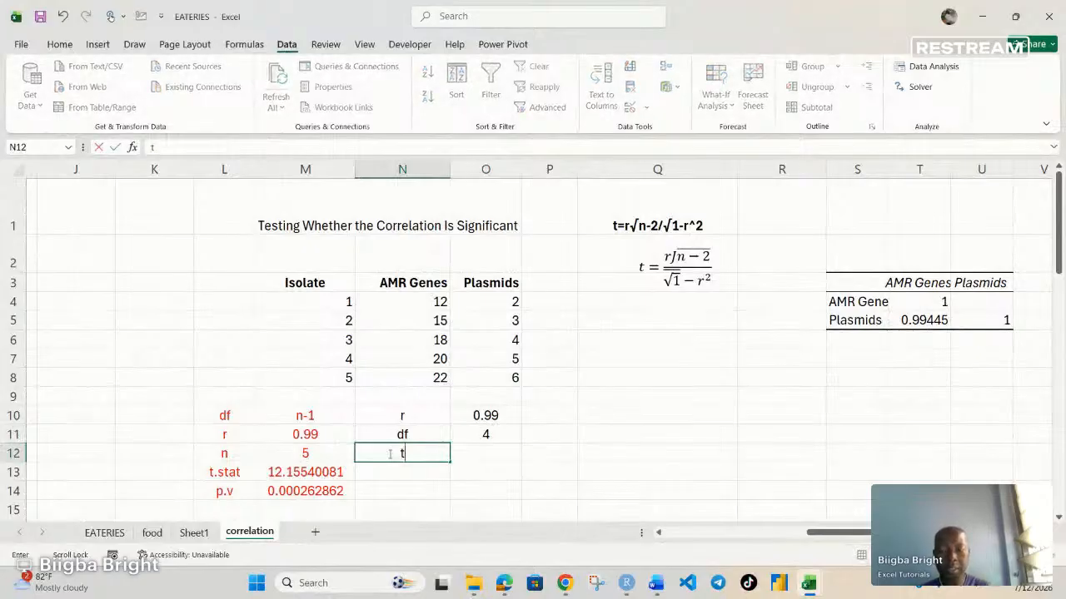
text(.stat)
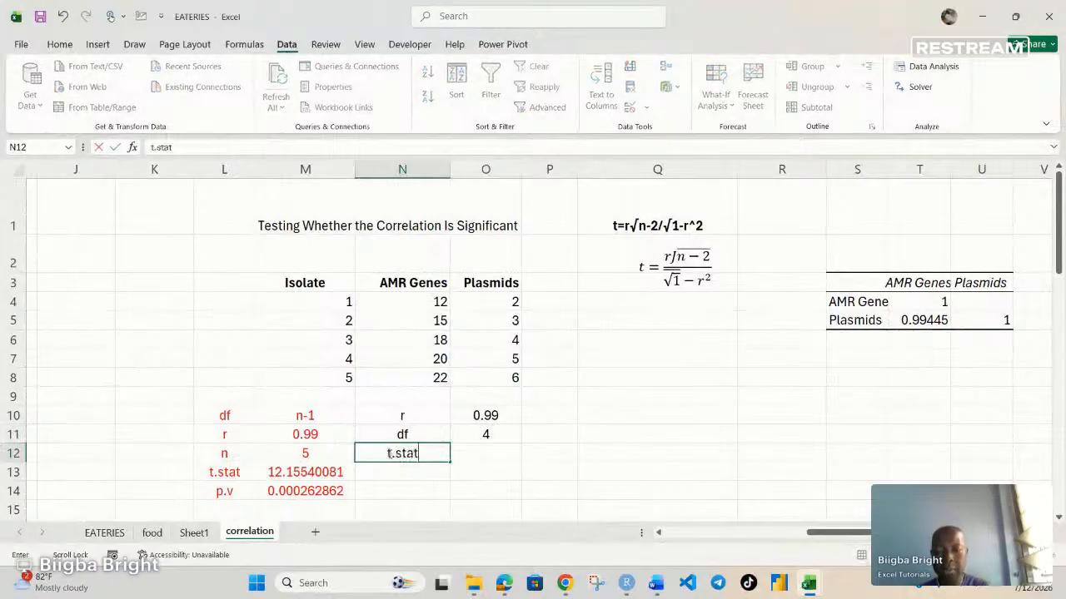
Step: Begin the t-statistic formula in O12 with the numerator =O10*SQRT(M12-2), using the r and n cells
click(487, 453)
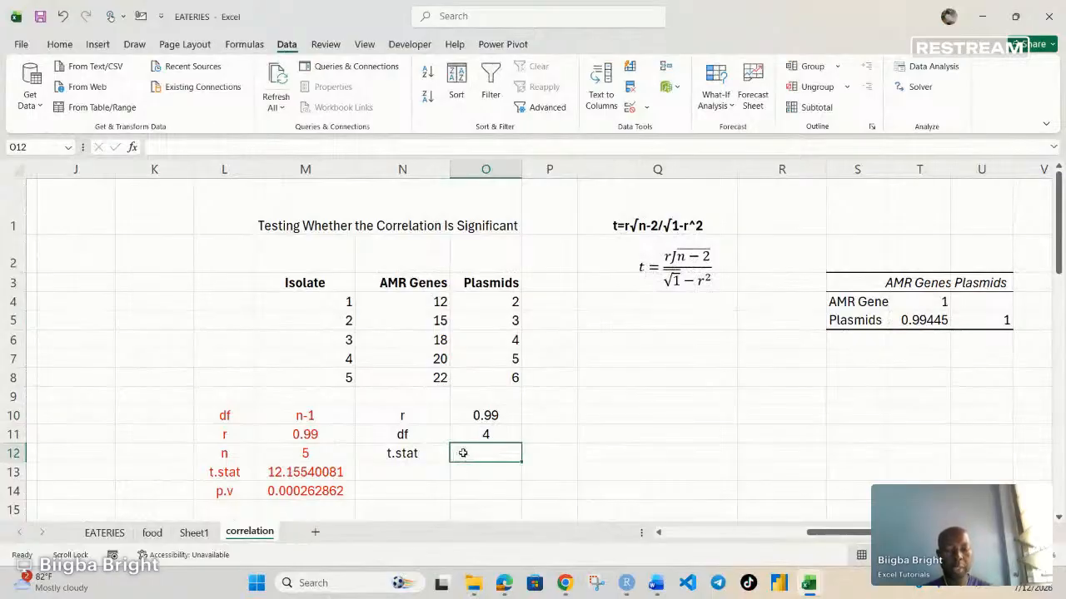
text(=)
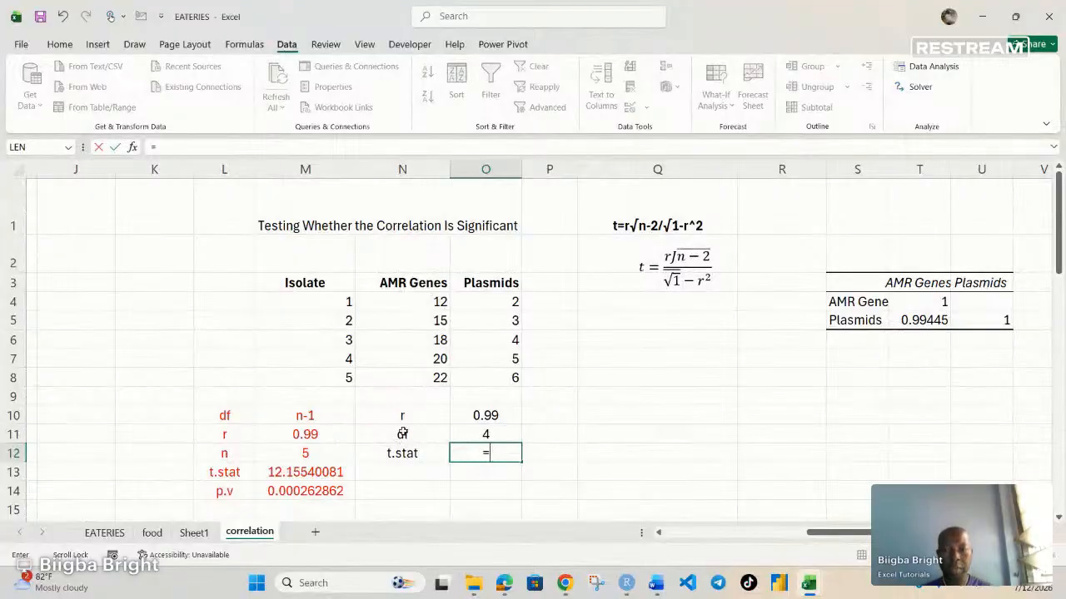
click(490, 415)
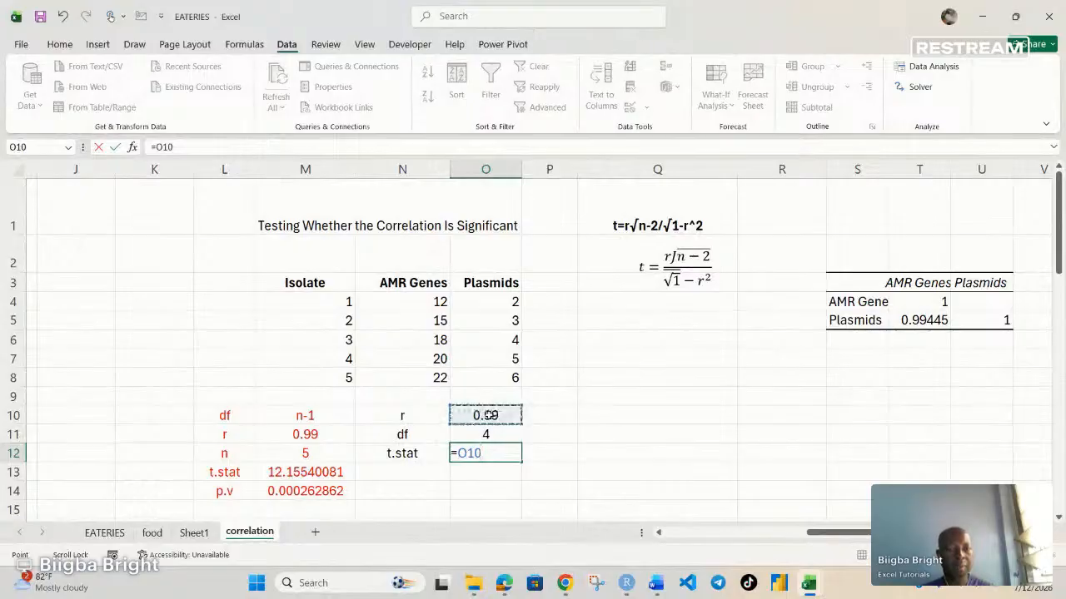
text(*)
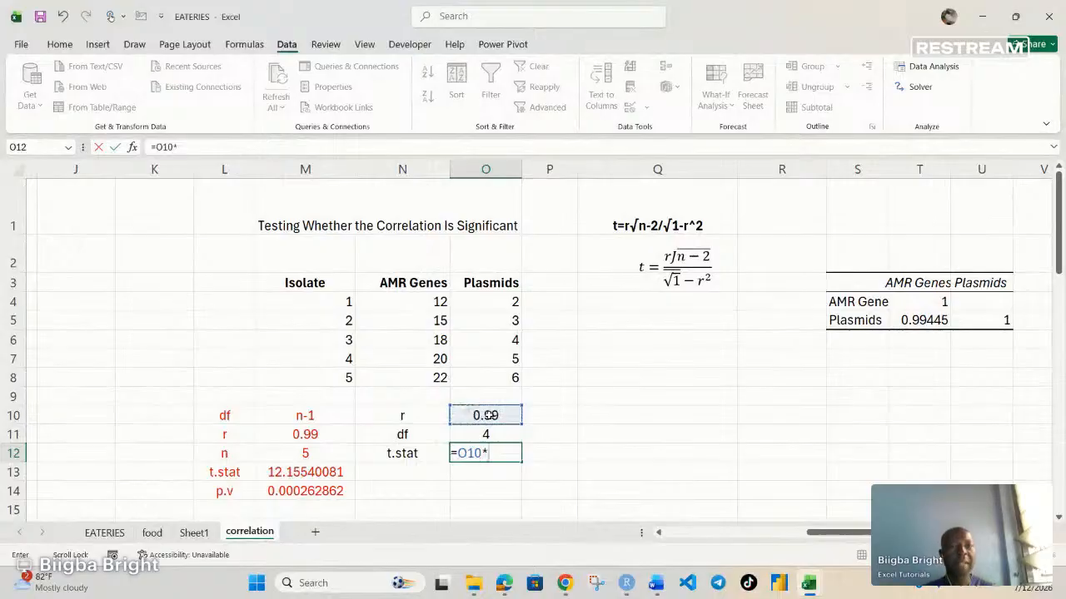
text(sq)
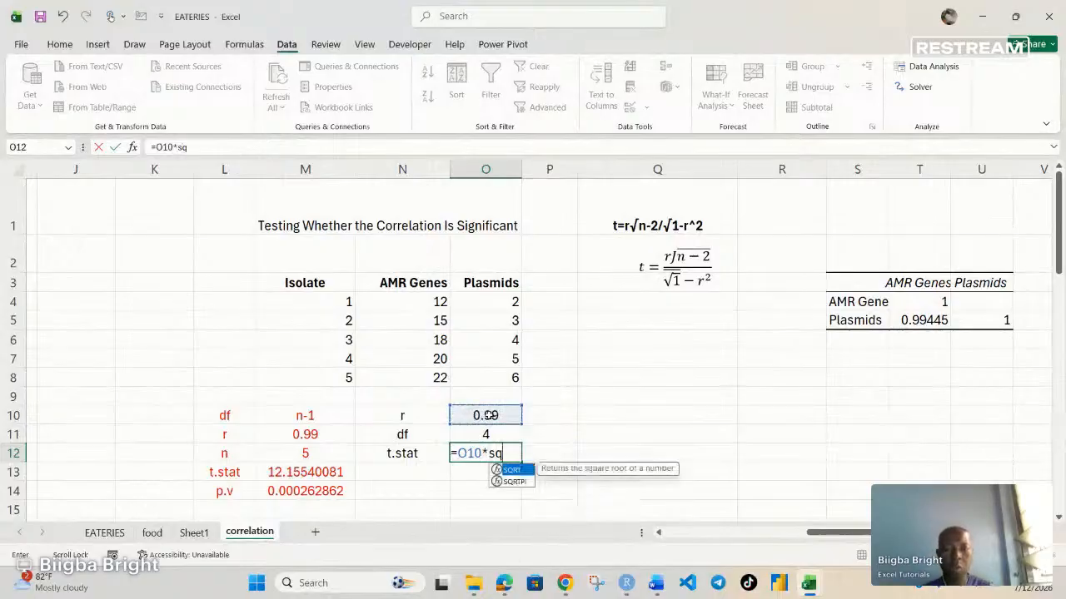
key(Tab)
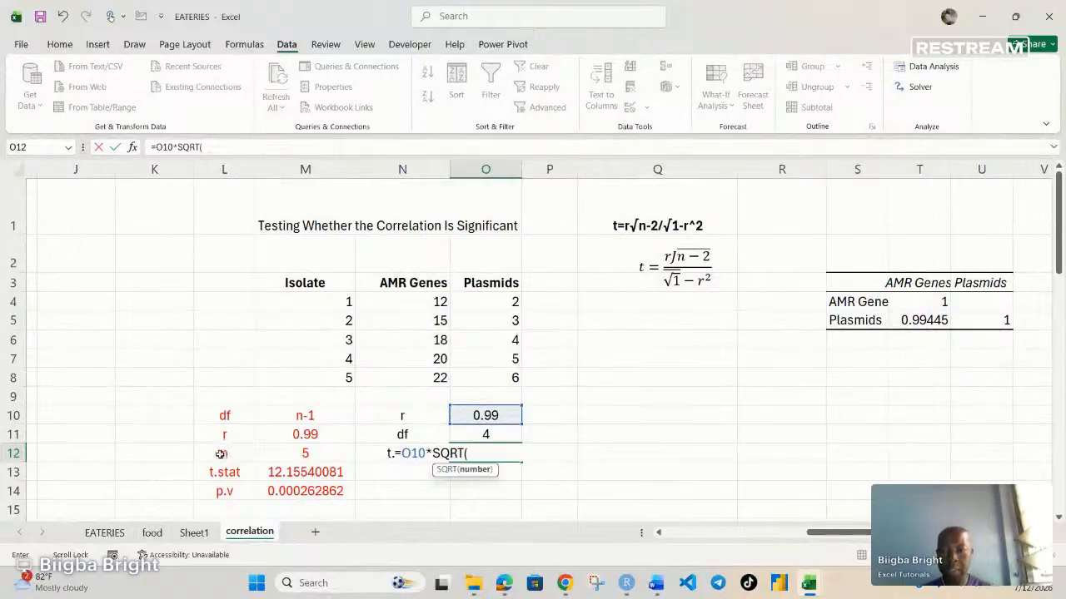
click(307, 454)
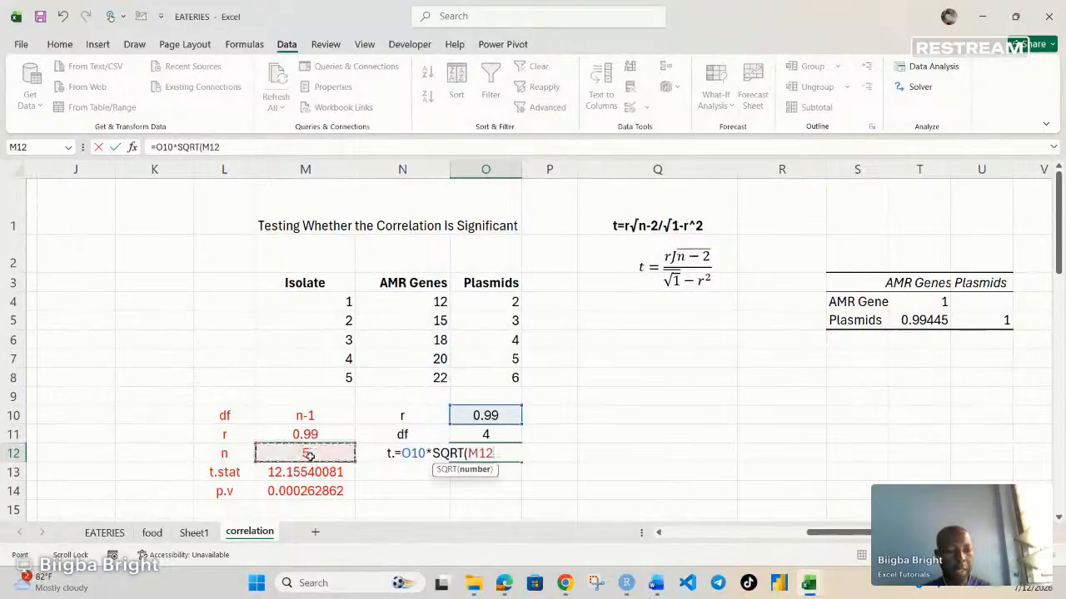
text(-)
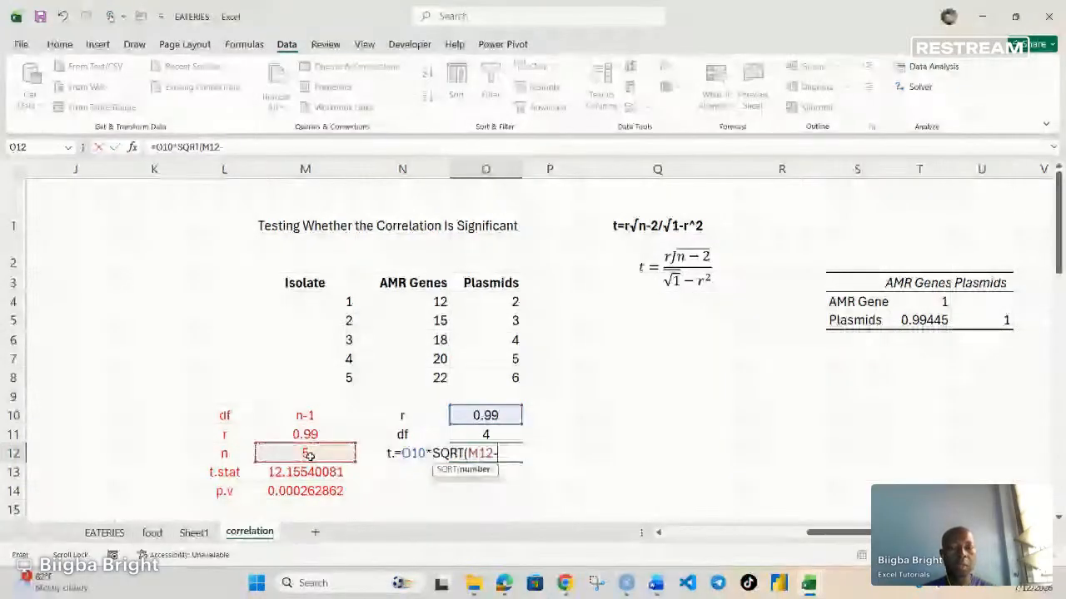
text(2)
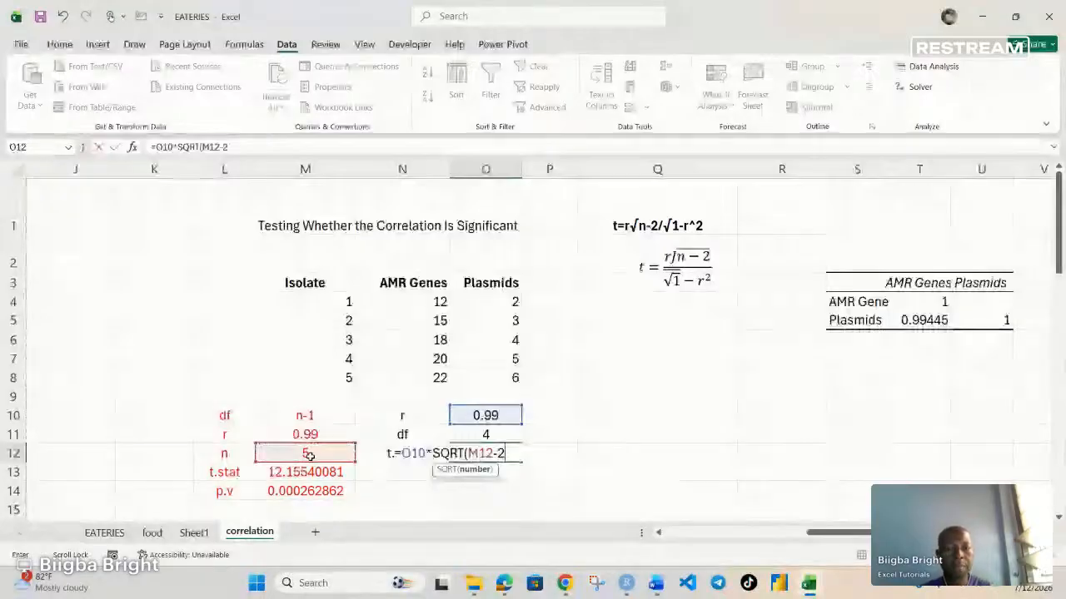
text())
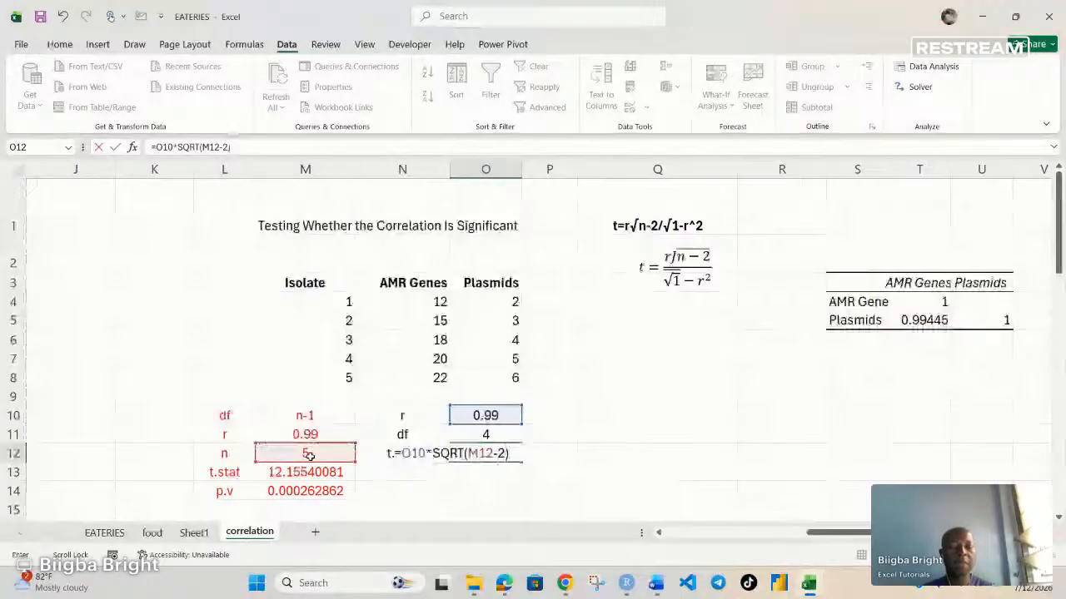
Step: Complete the t-statistic formula in O12 by dividing the numerator by SQRT(1-(O10^2))
text(/sq)
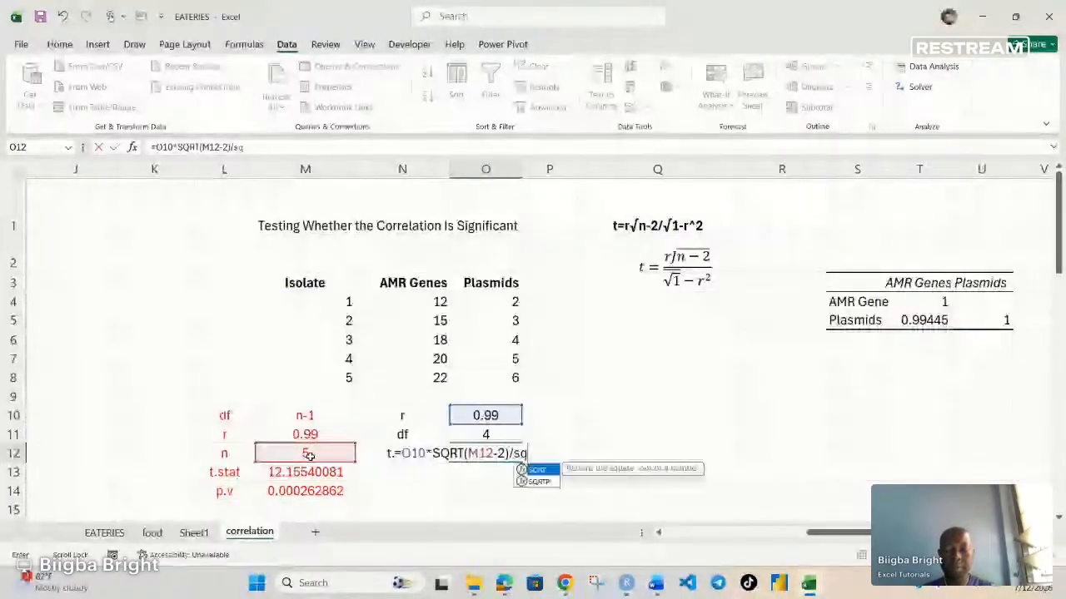
key(Tab)
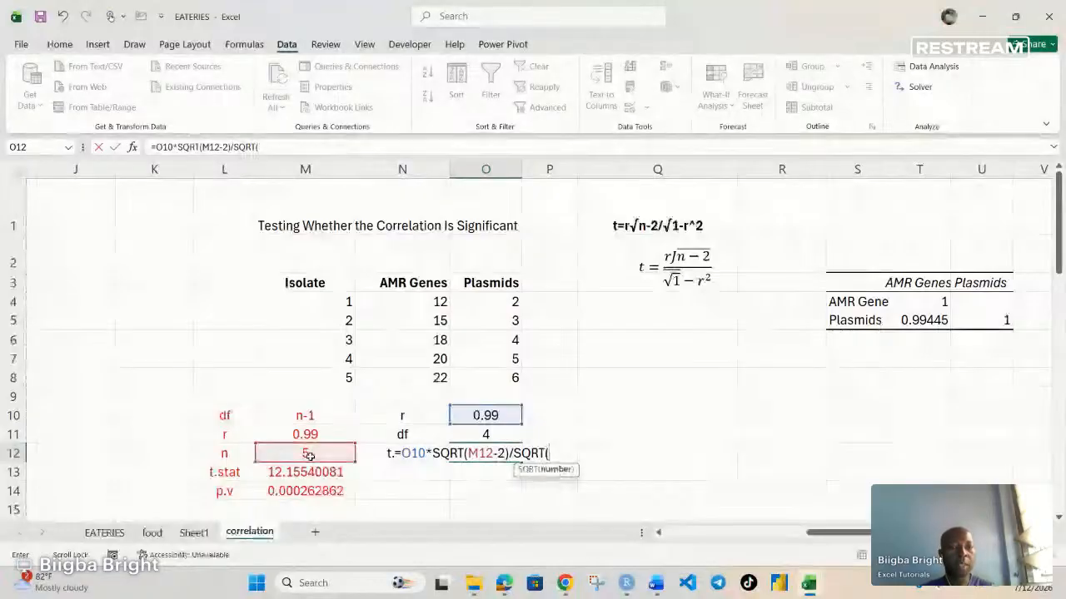
text(1)
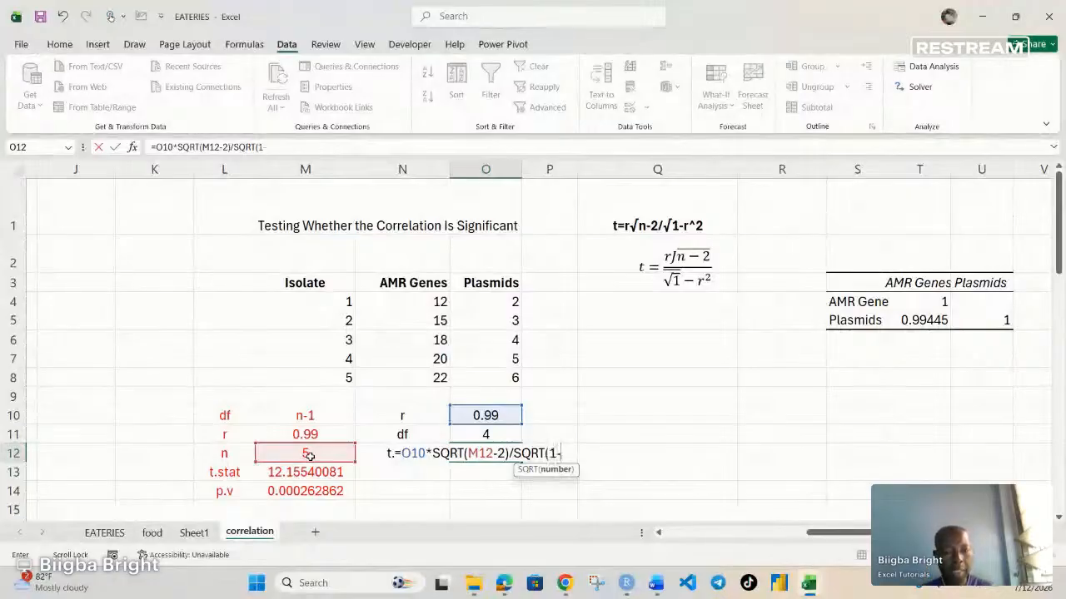
text(-)
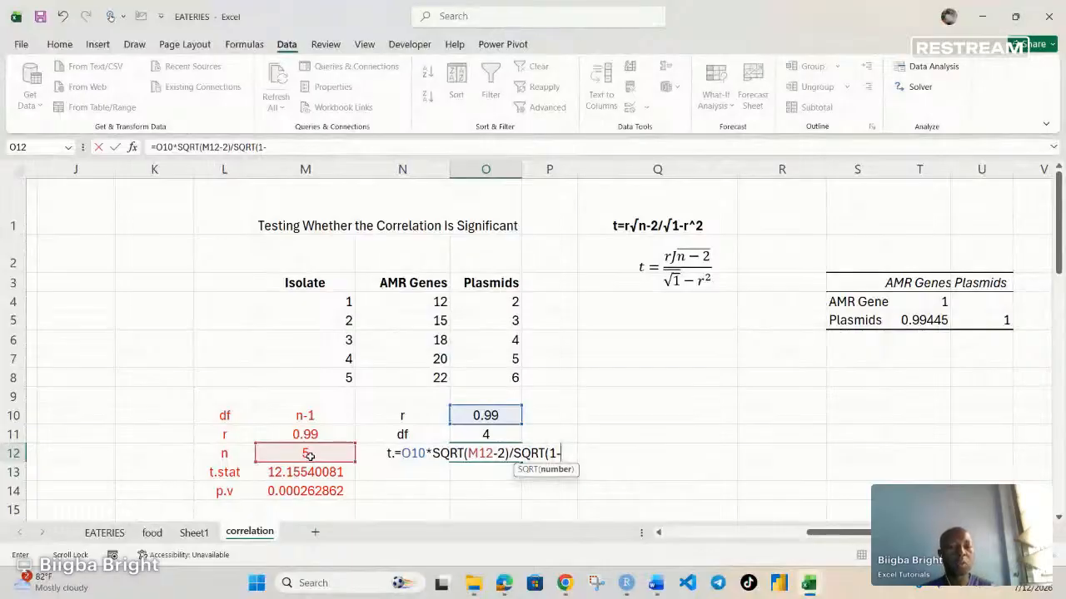
text(()
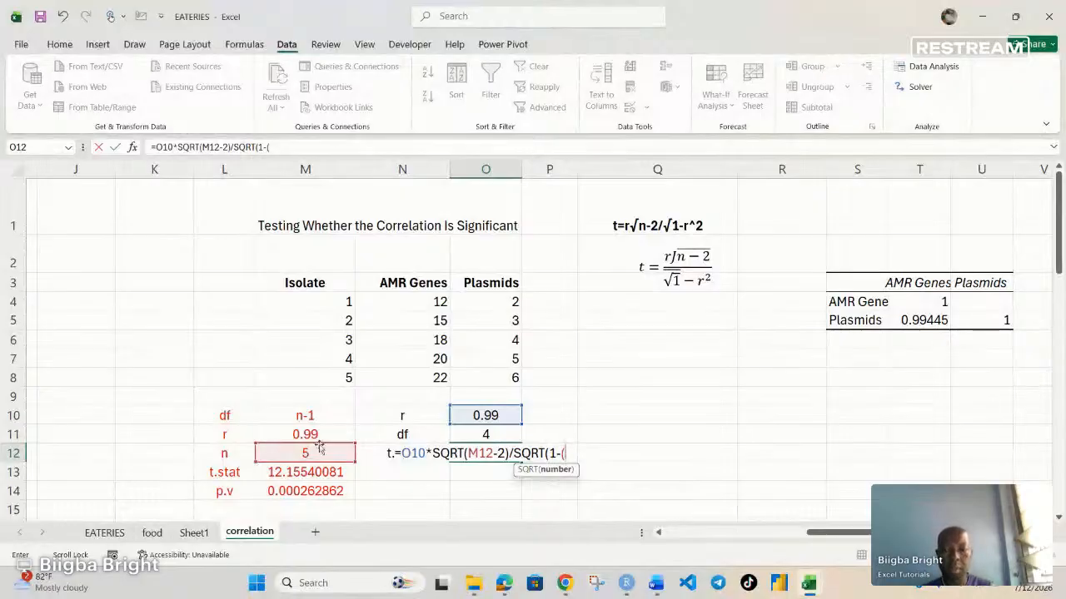
click(486, 415)
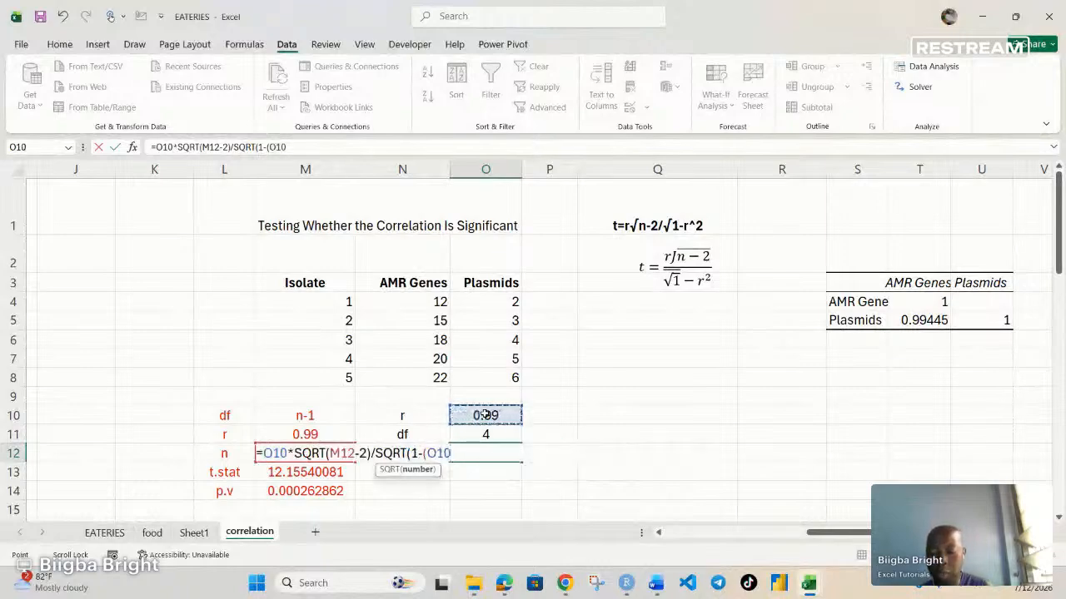
text(^)
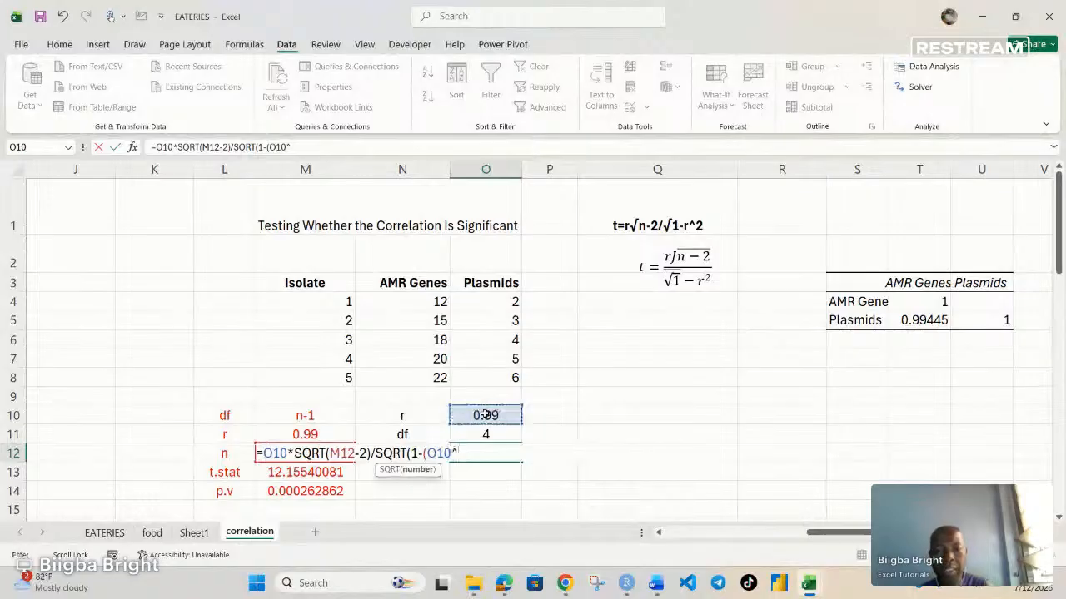
text(2)
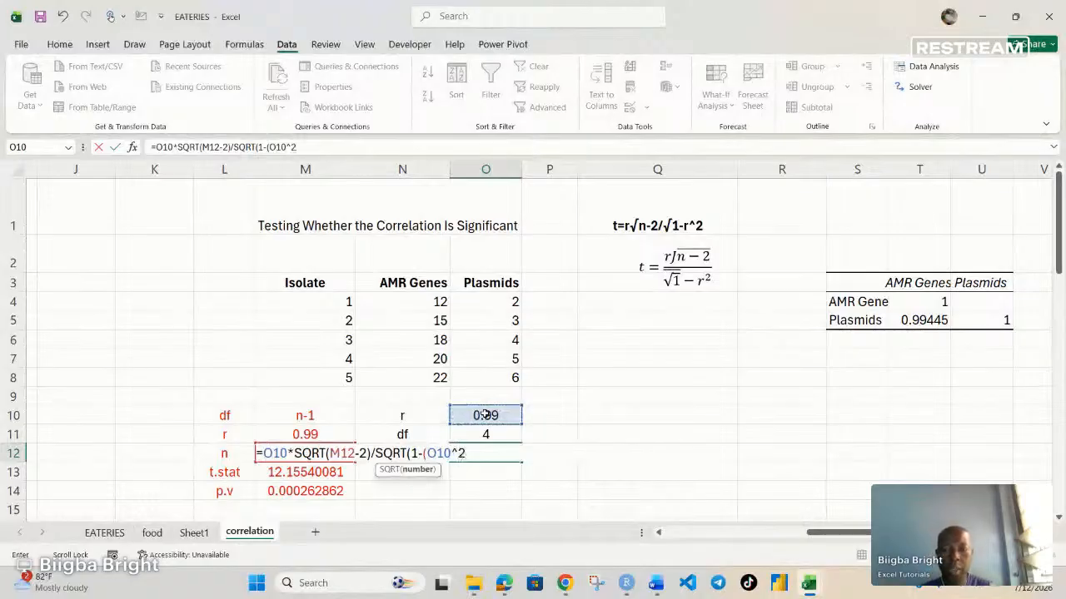
text())
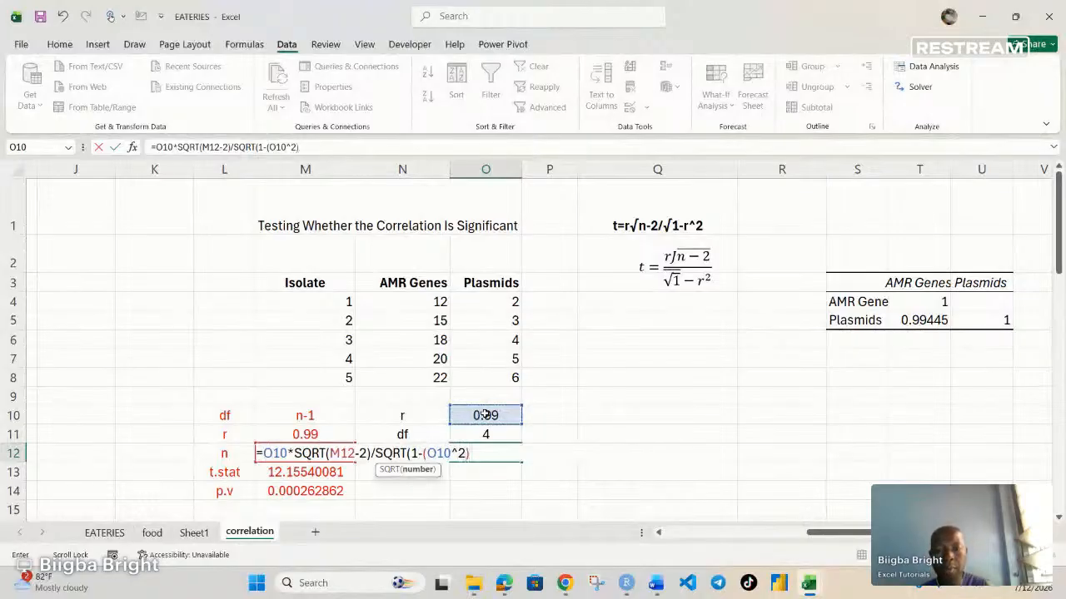
text())
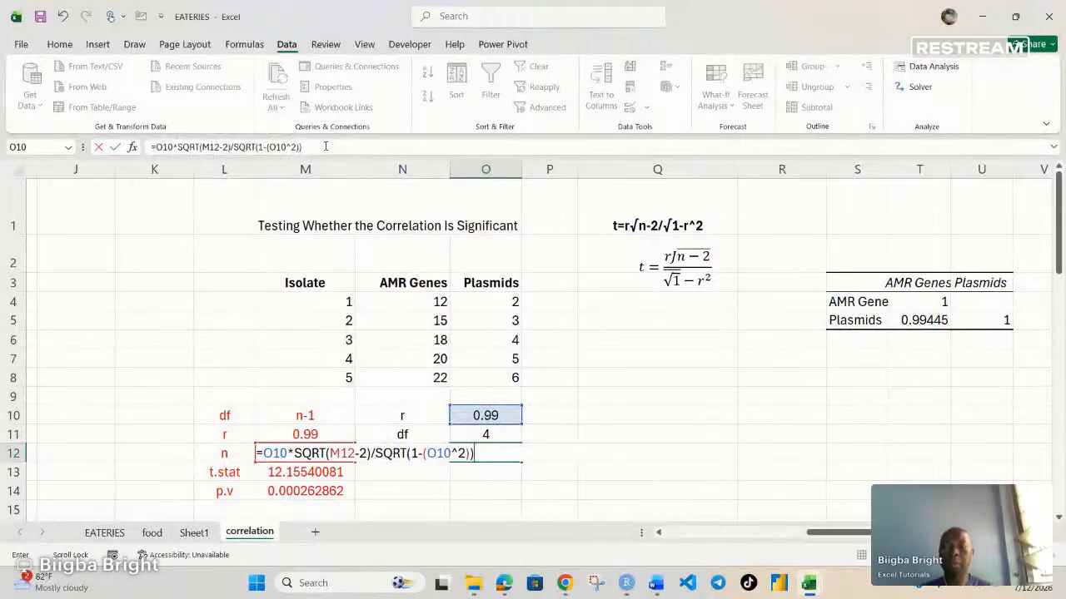
key(Return)
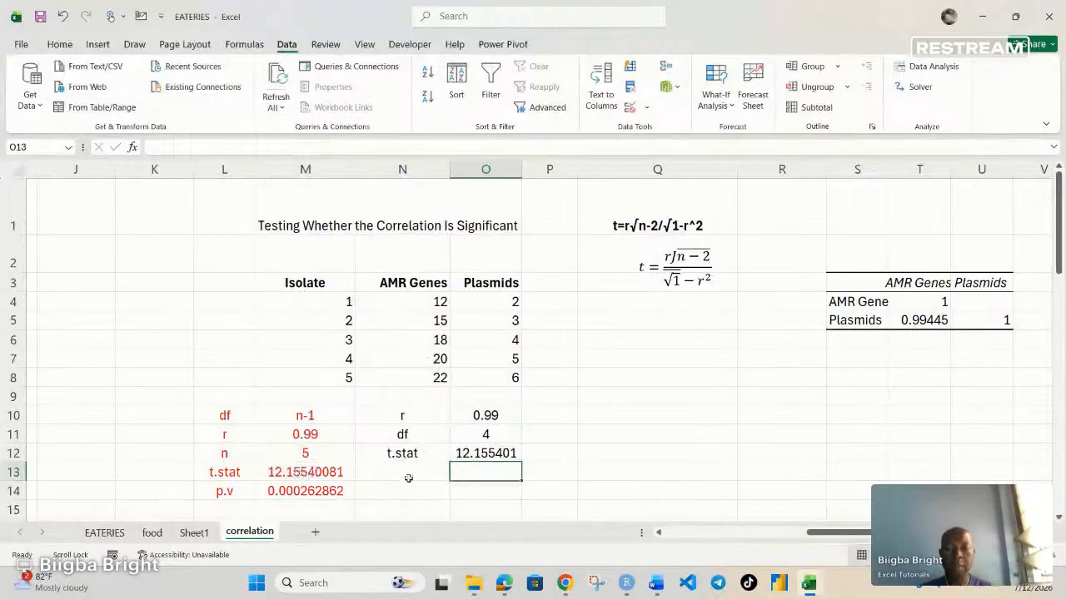
Step: Enter the label p.v in N13, below t.stat
click(408, 475)
text(p.)
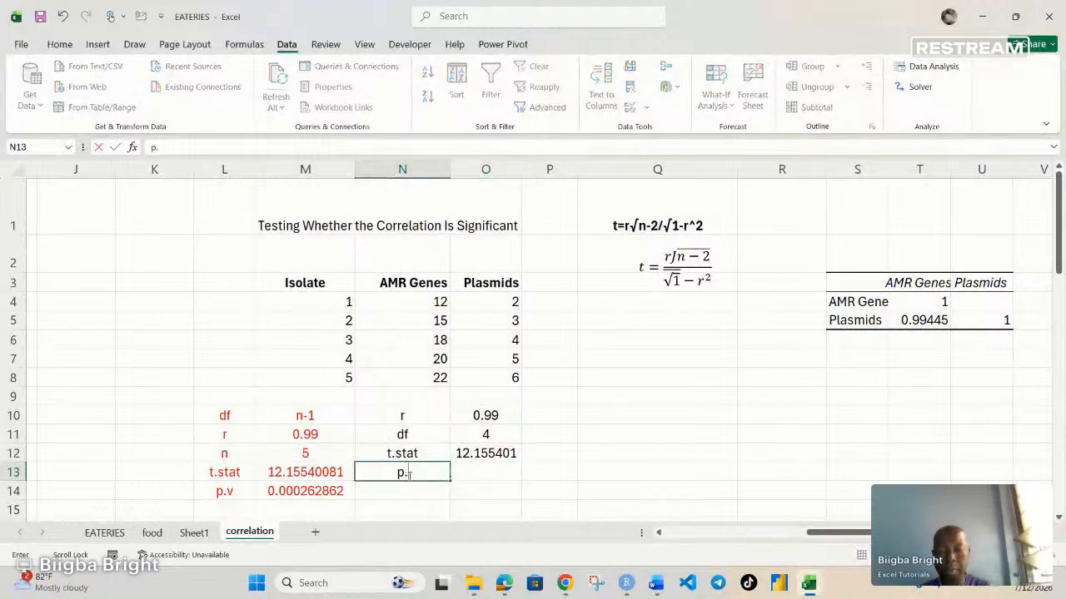
text(v)
Step: Calculate the two-tailed p-value in O13 with =T.DIST.2T(O12,O11), using the t-statistic and df cells
click(471, 475)
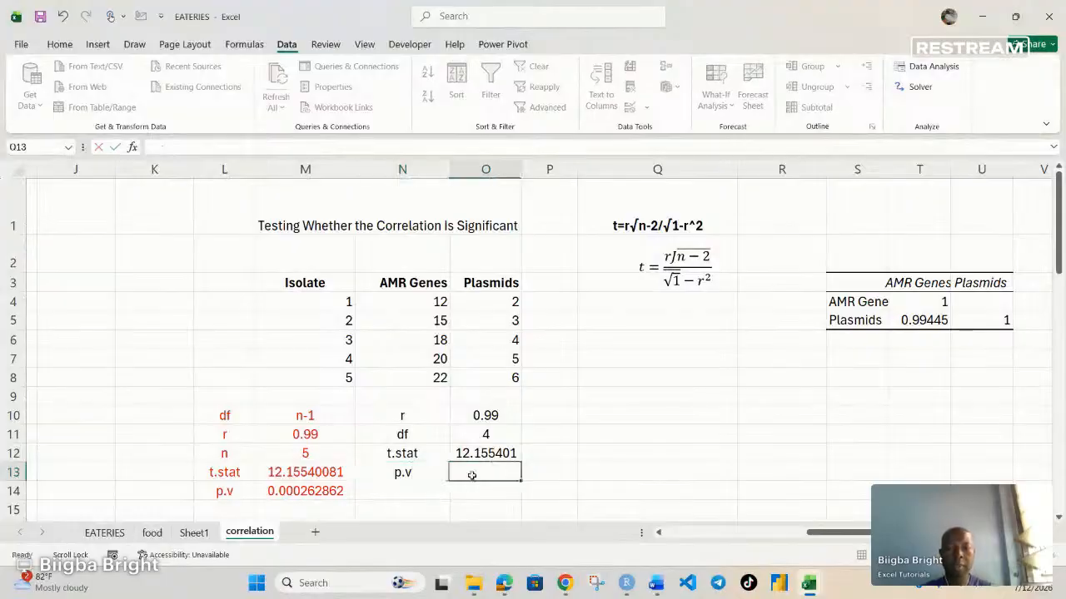
text(=t.)
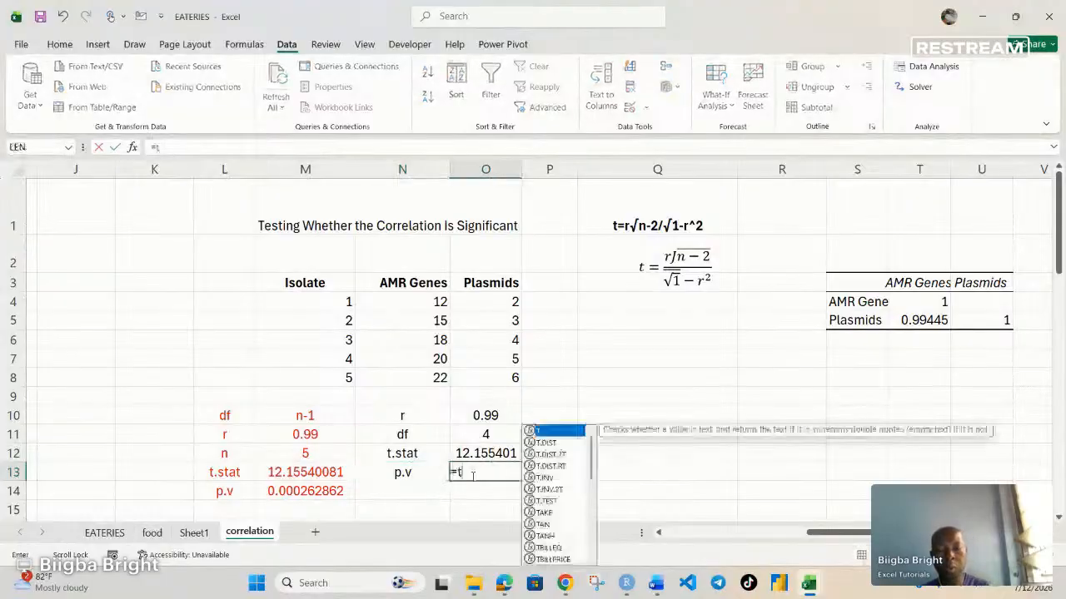
text(d)
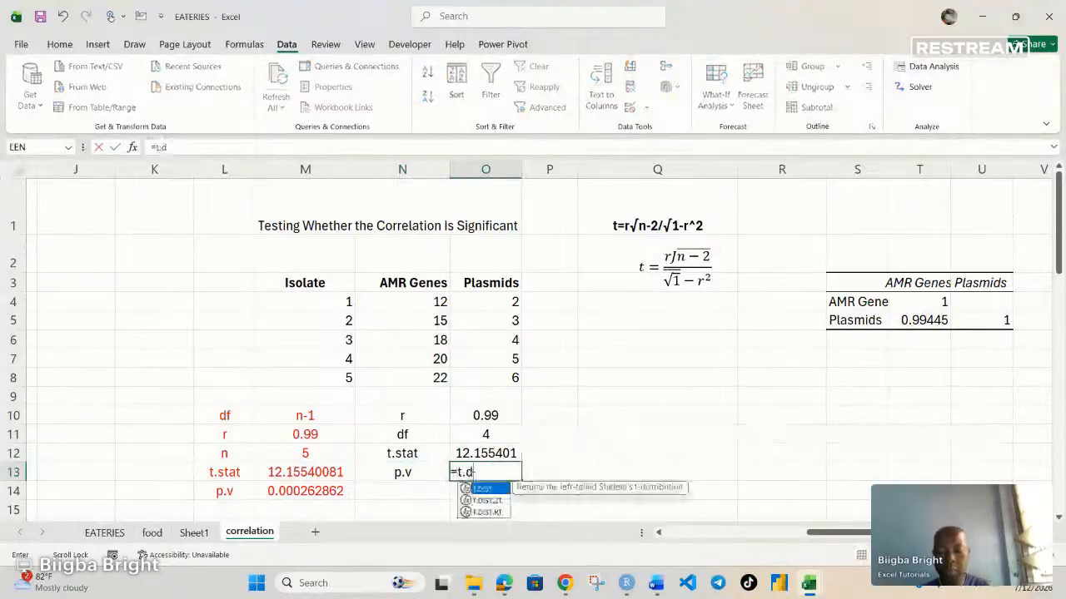
double_click(488, 502)
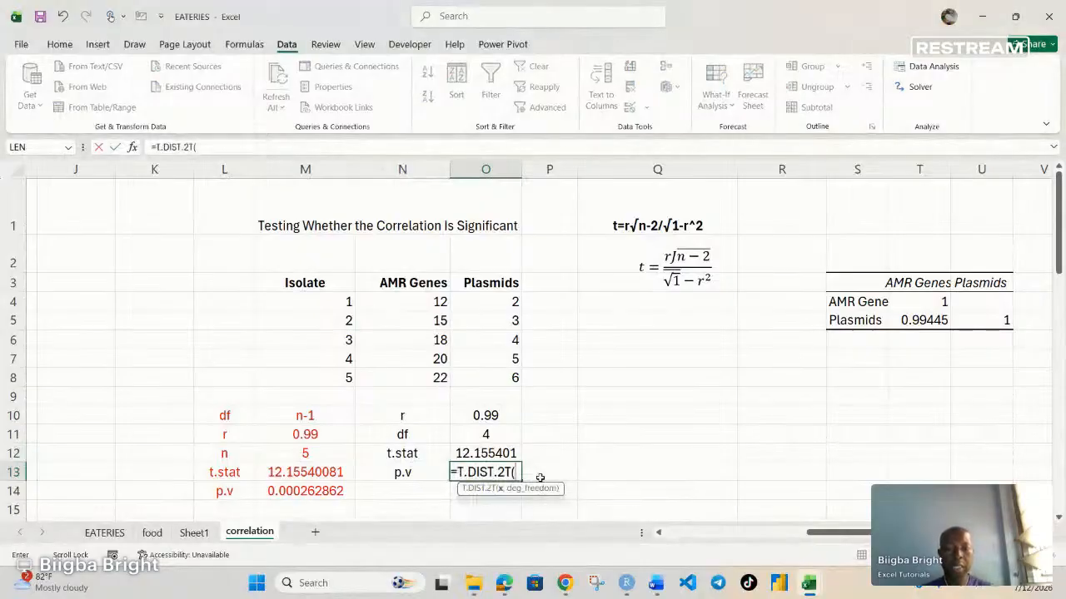
click(494, 452)
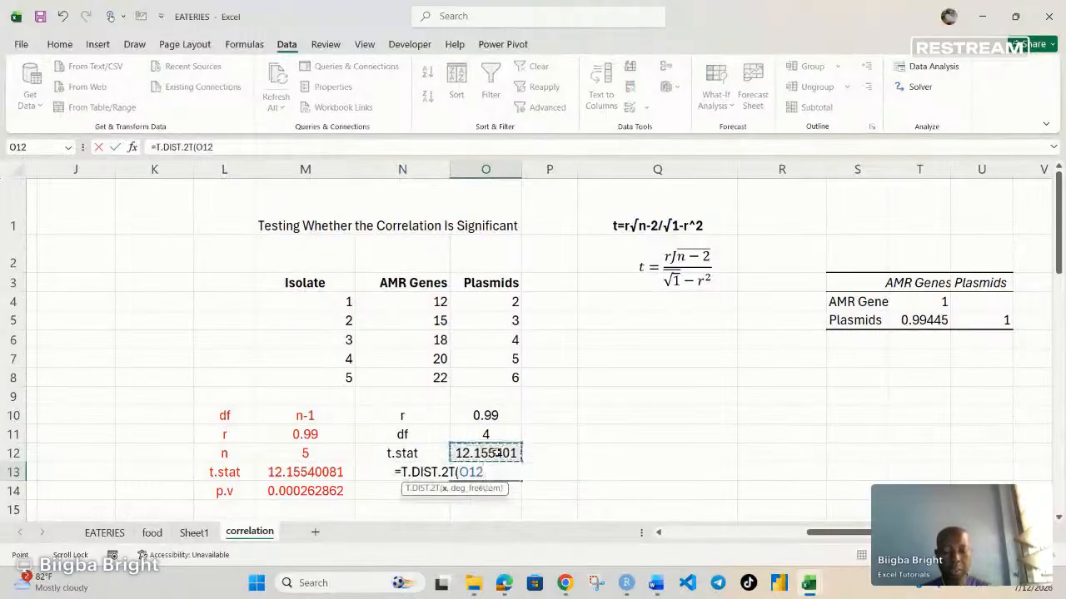
text(,)
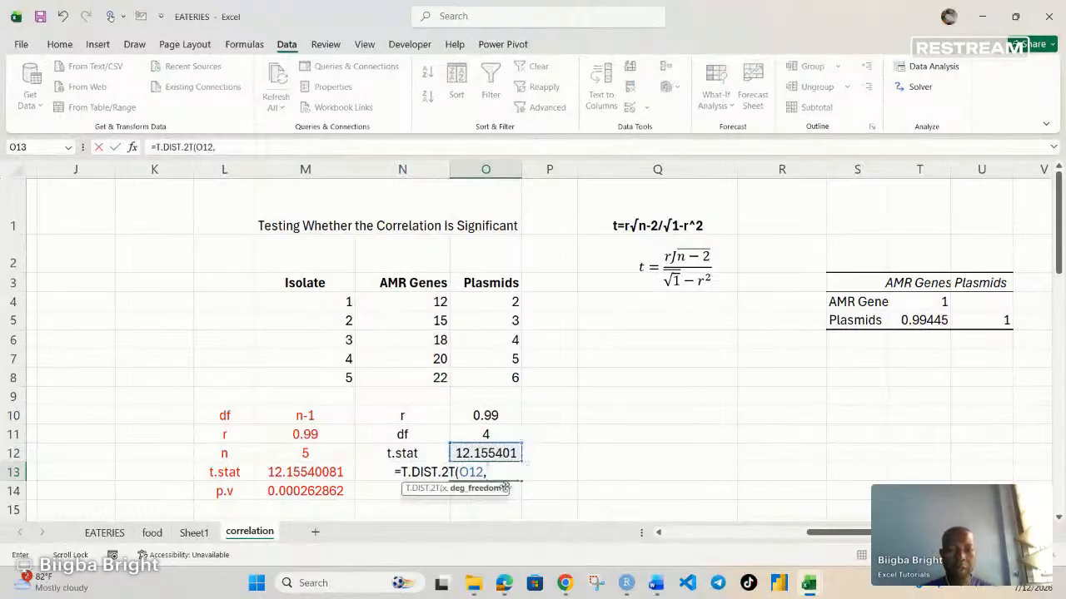
click(488, 434)
text())
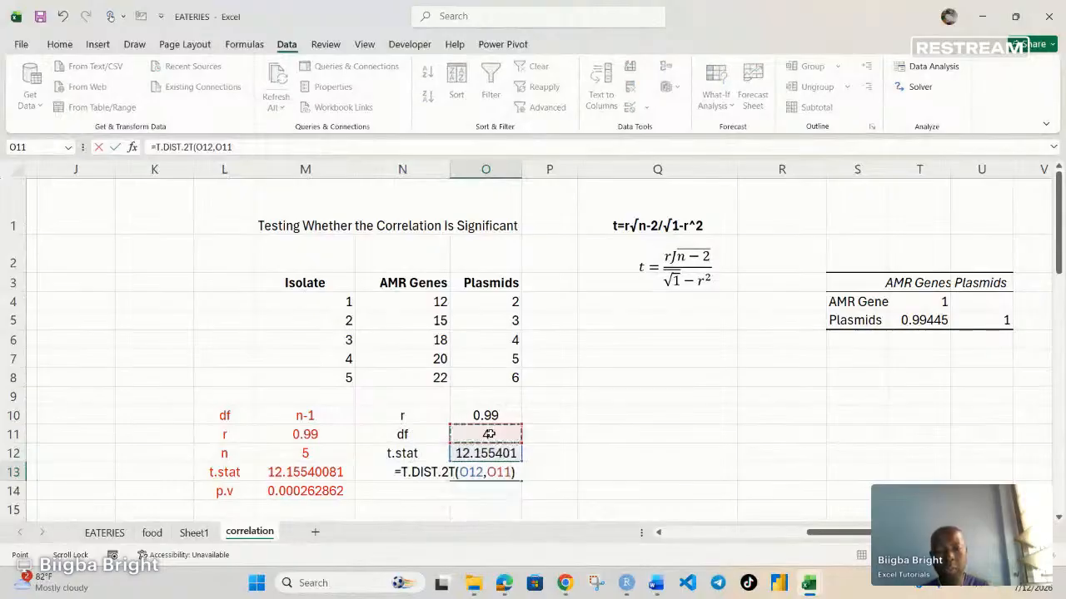
key(Return)
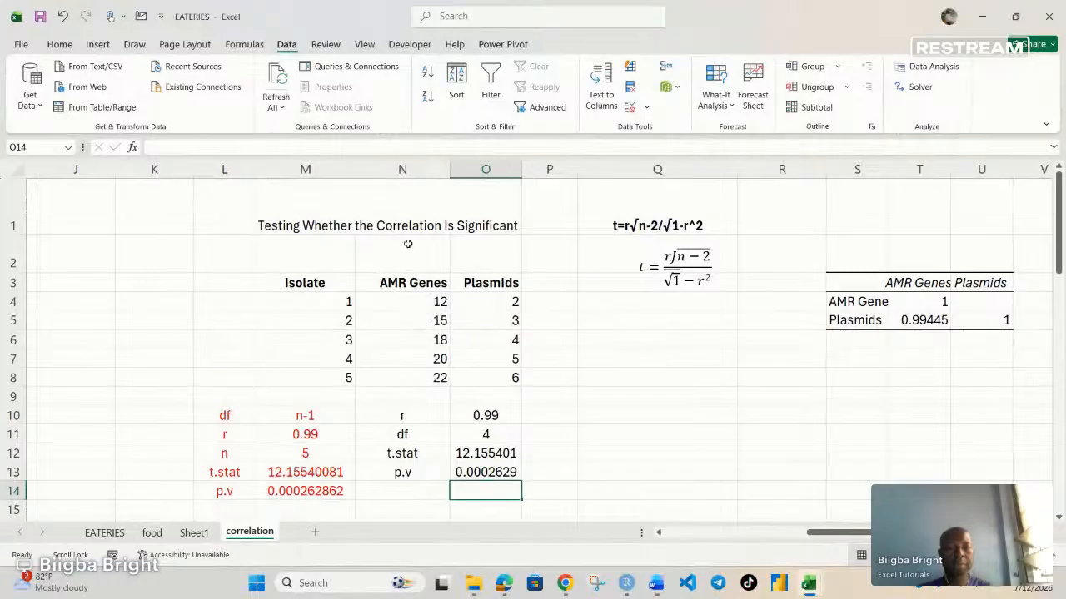
Step: Insert a scatter chart of the AMR Genes and Plasmids data in N3:O8
drag(406, 282, 492, 376)
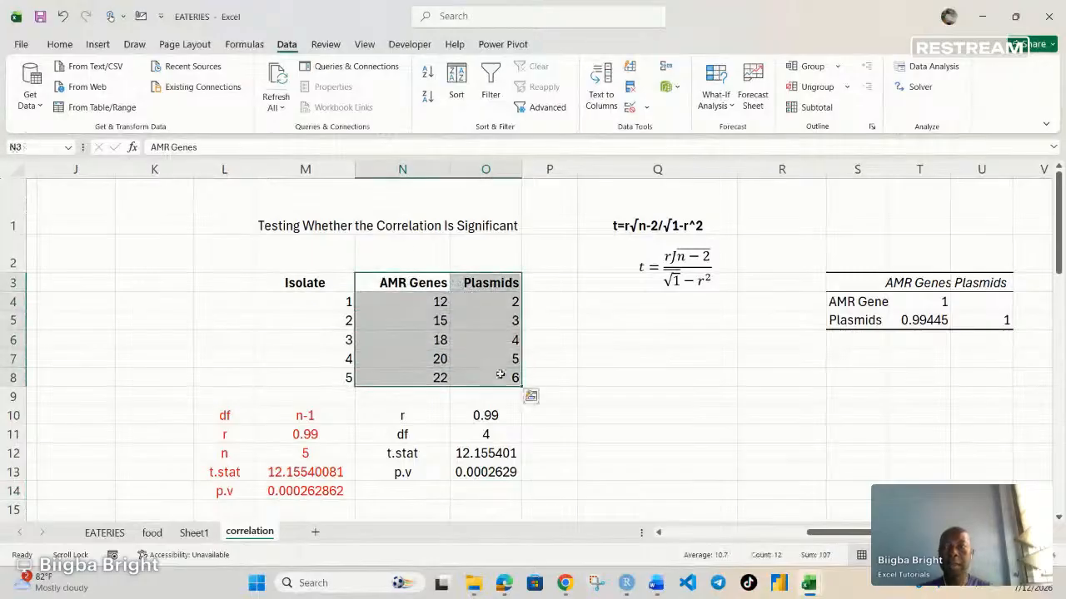
click(97, 44)
click(415, 106)
click(419, 155)
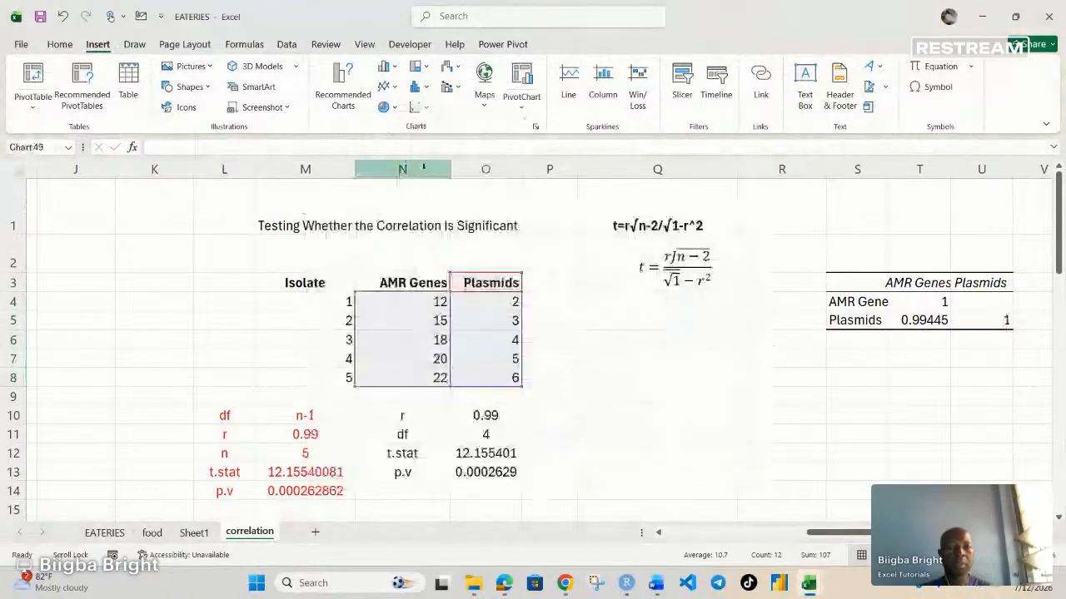
Step: Remove the gridlines from the Plasmids scatter chart and add a trendline to its points
click(789, 219)
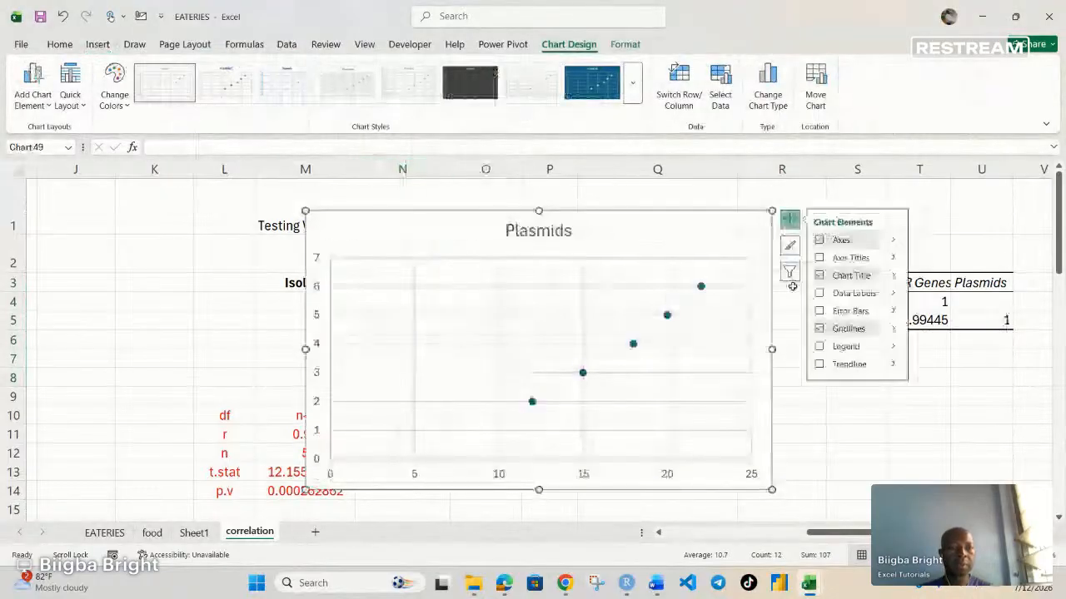
click(818, 328)
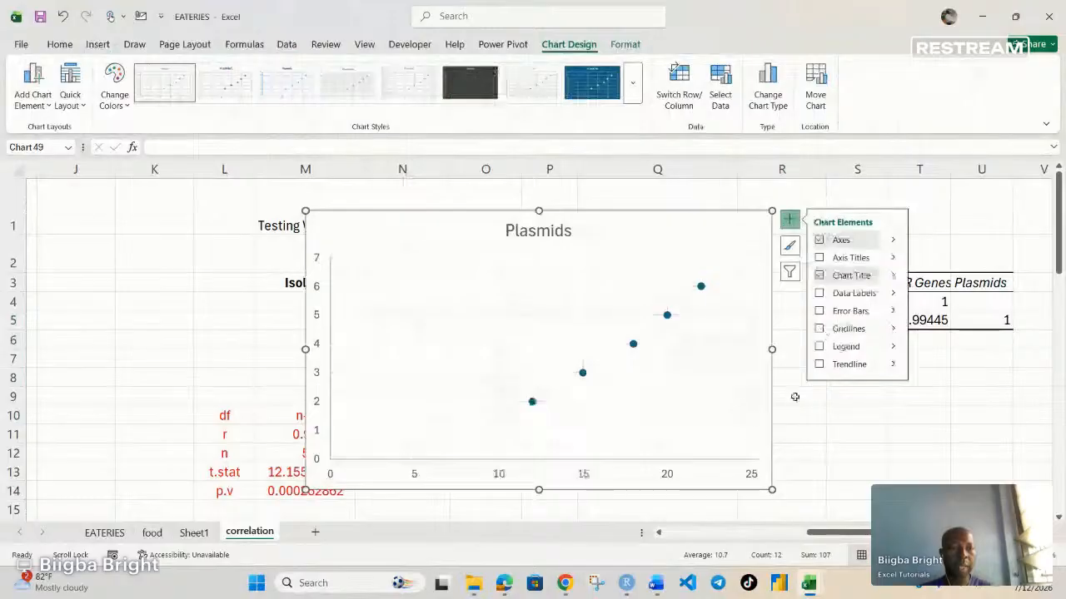
click(818, 363)
click(892, 366)
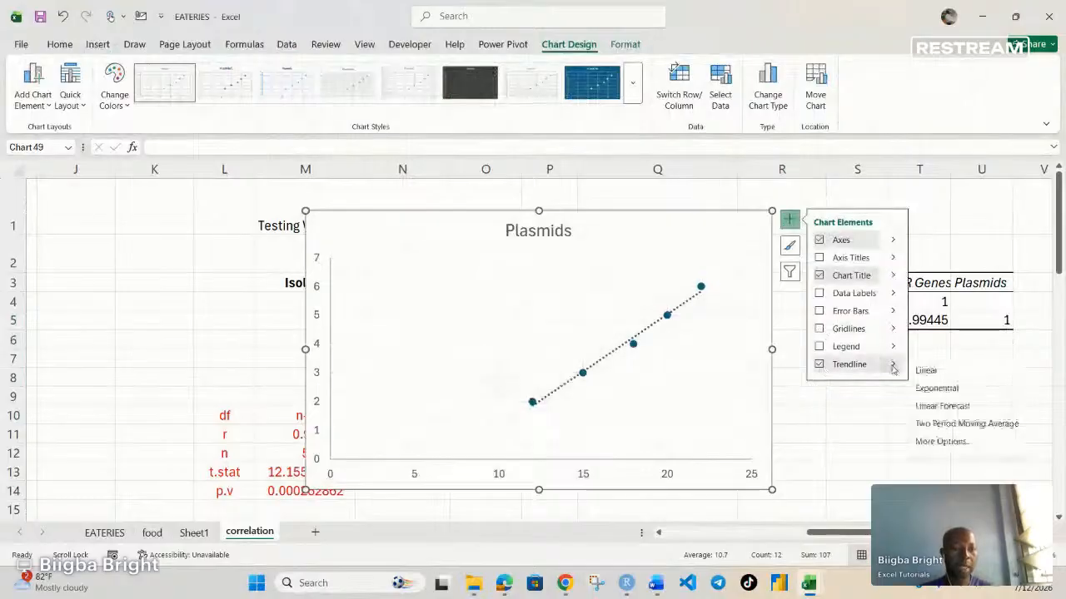
Step: Display the linear trendline's equation and R-squared value on the chart
click(941, 442)
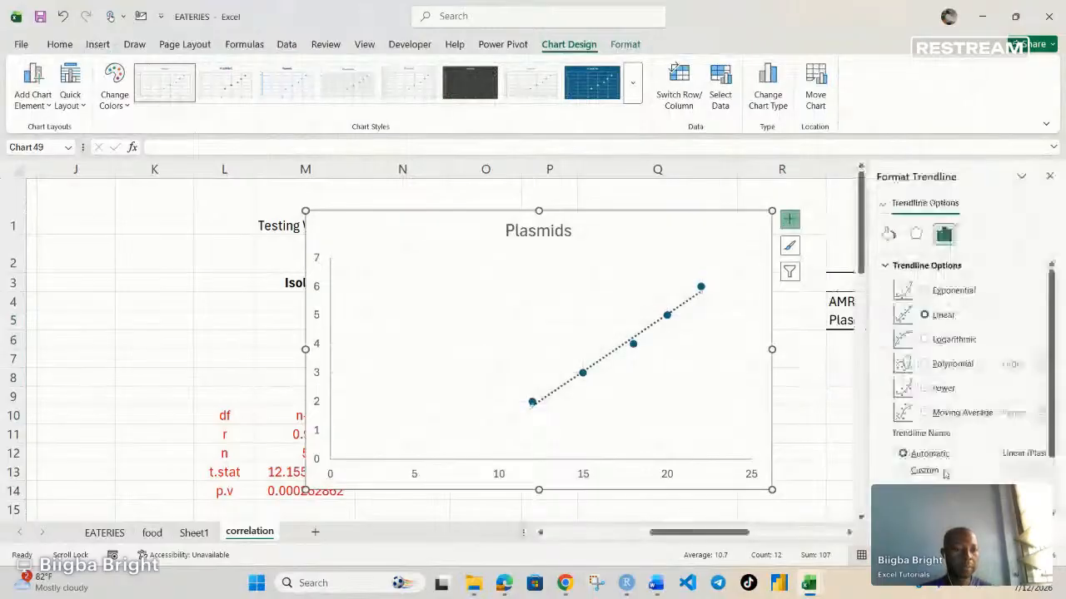
scroll(945, 473, down, 2)
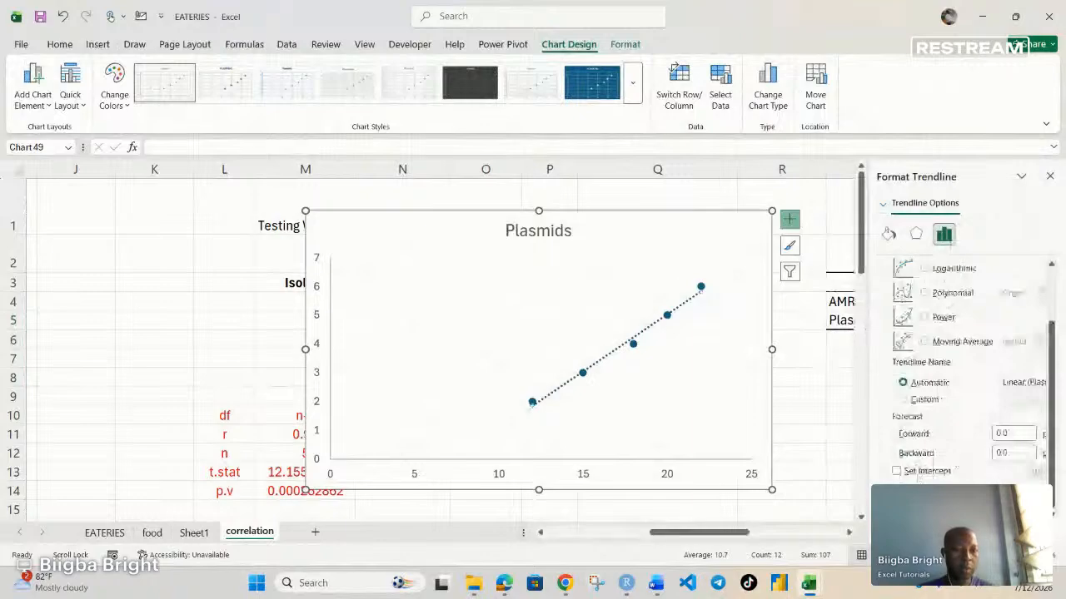
click(896, 490)
click(896, 509)
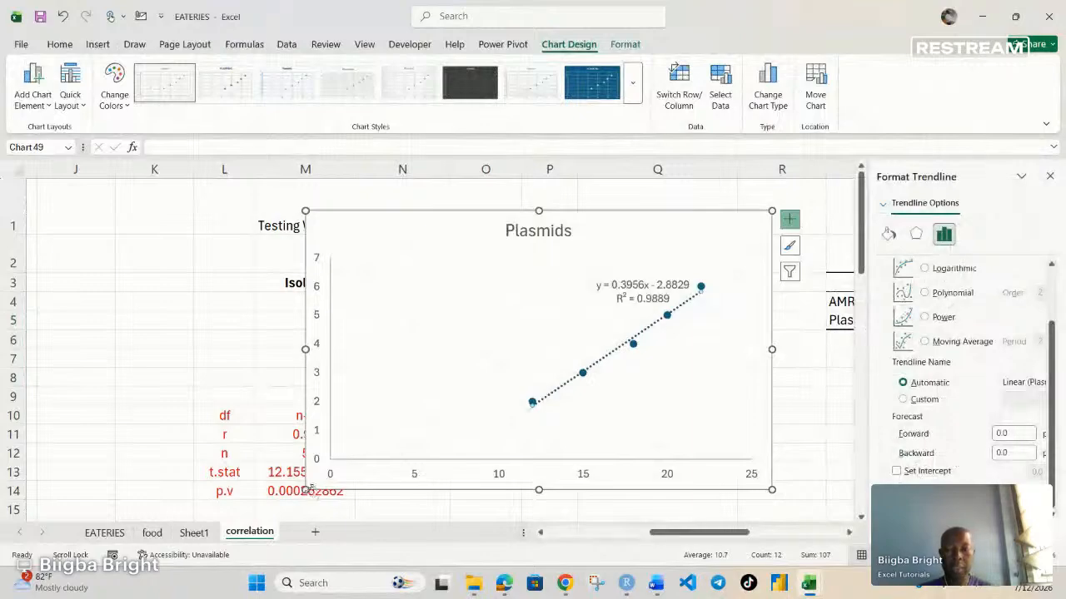
Step: Shrink the scatter chart to about 2.14 by 2.67 inches and place it below the t formula in column Q
click(363, 471)
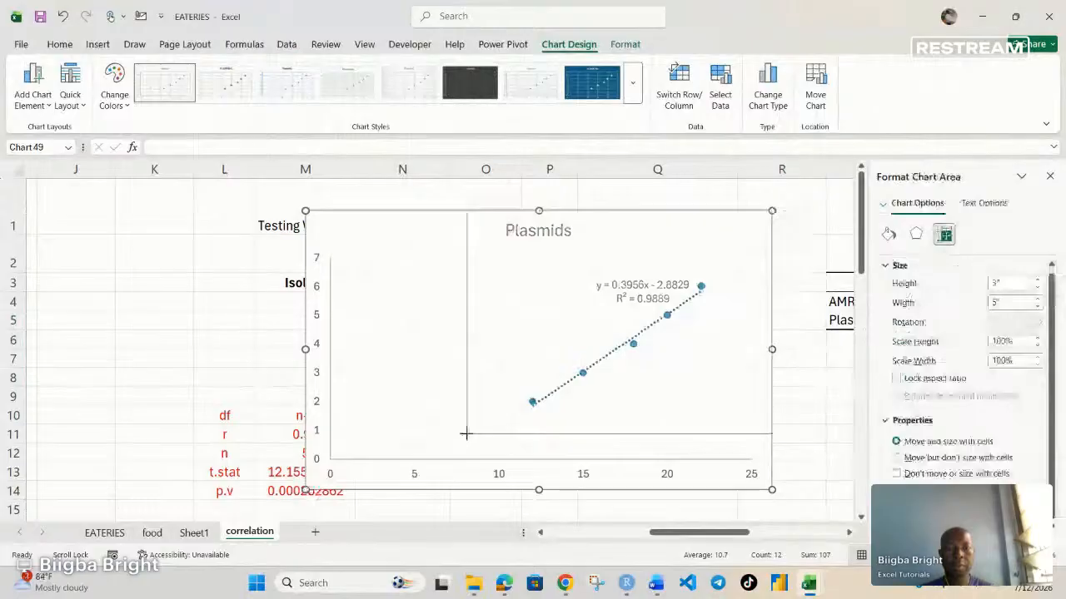
drag(466, 433, 522, 408)
drag(633, 407, 687, 449)
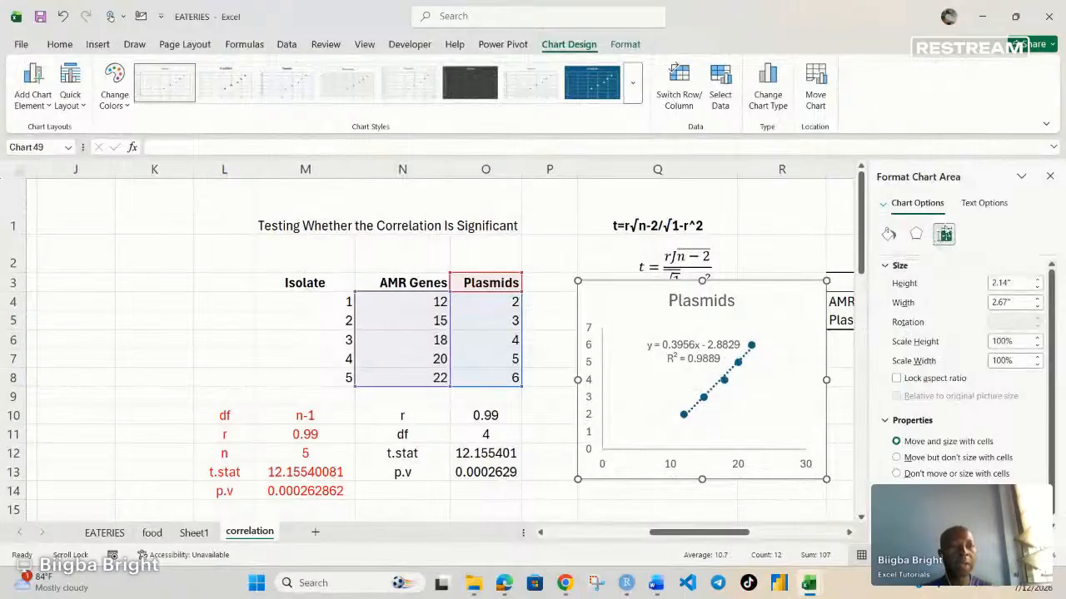
click(1051, 177)
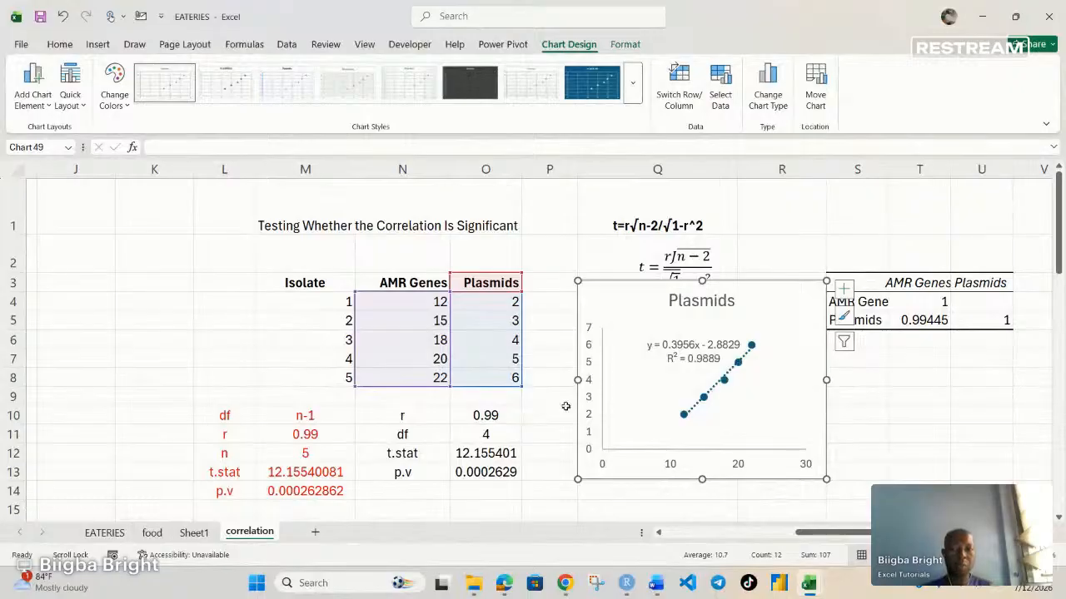
drag(612, 312, 624, 407)
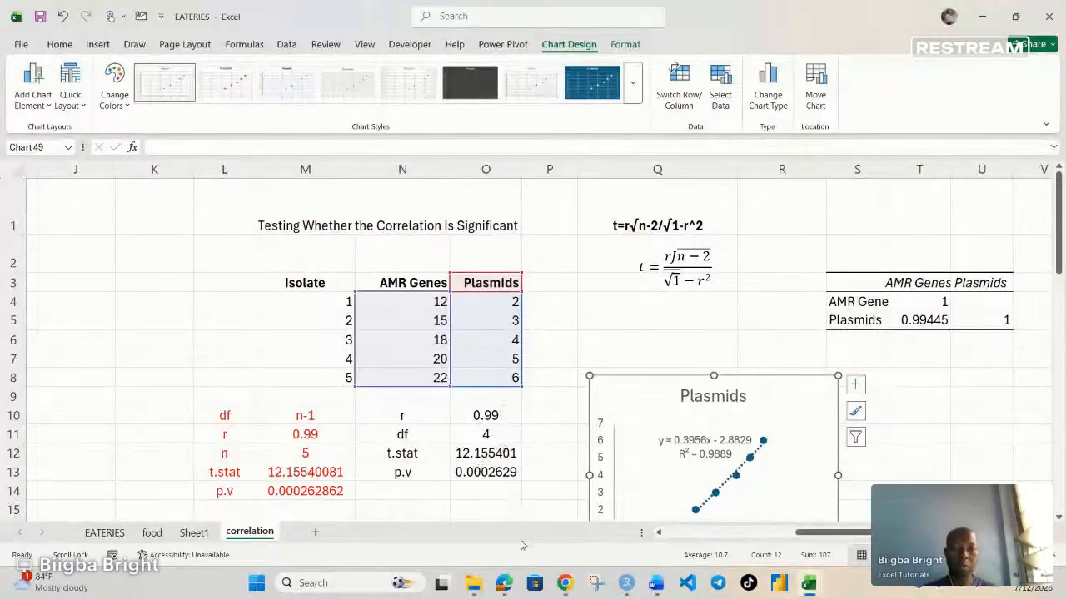
mouse_move(558, 585)
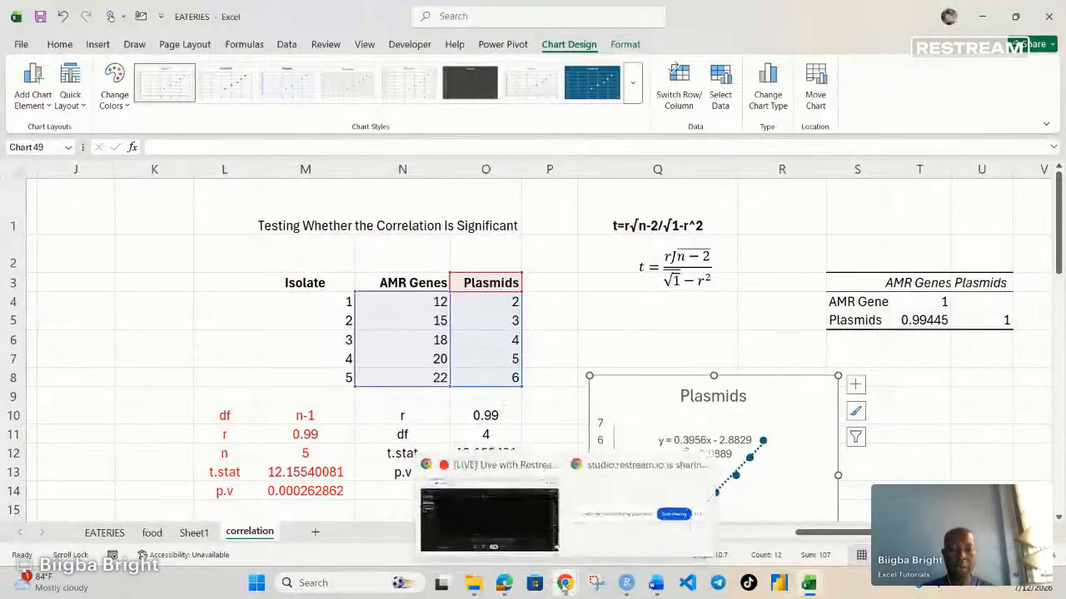